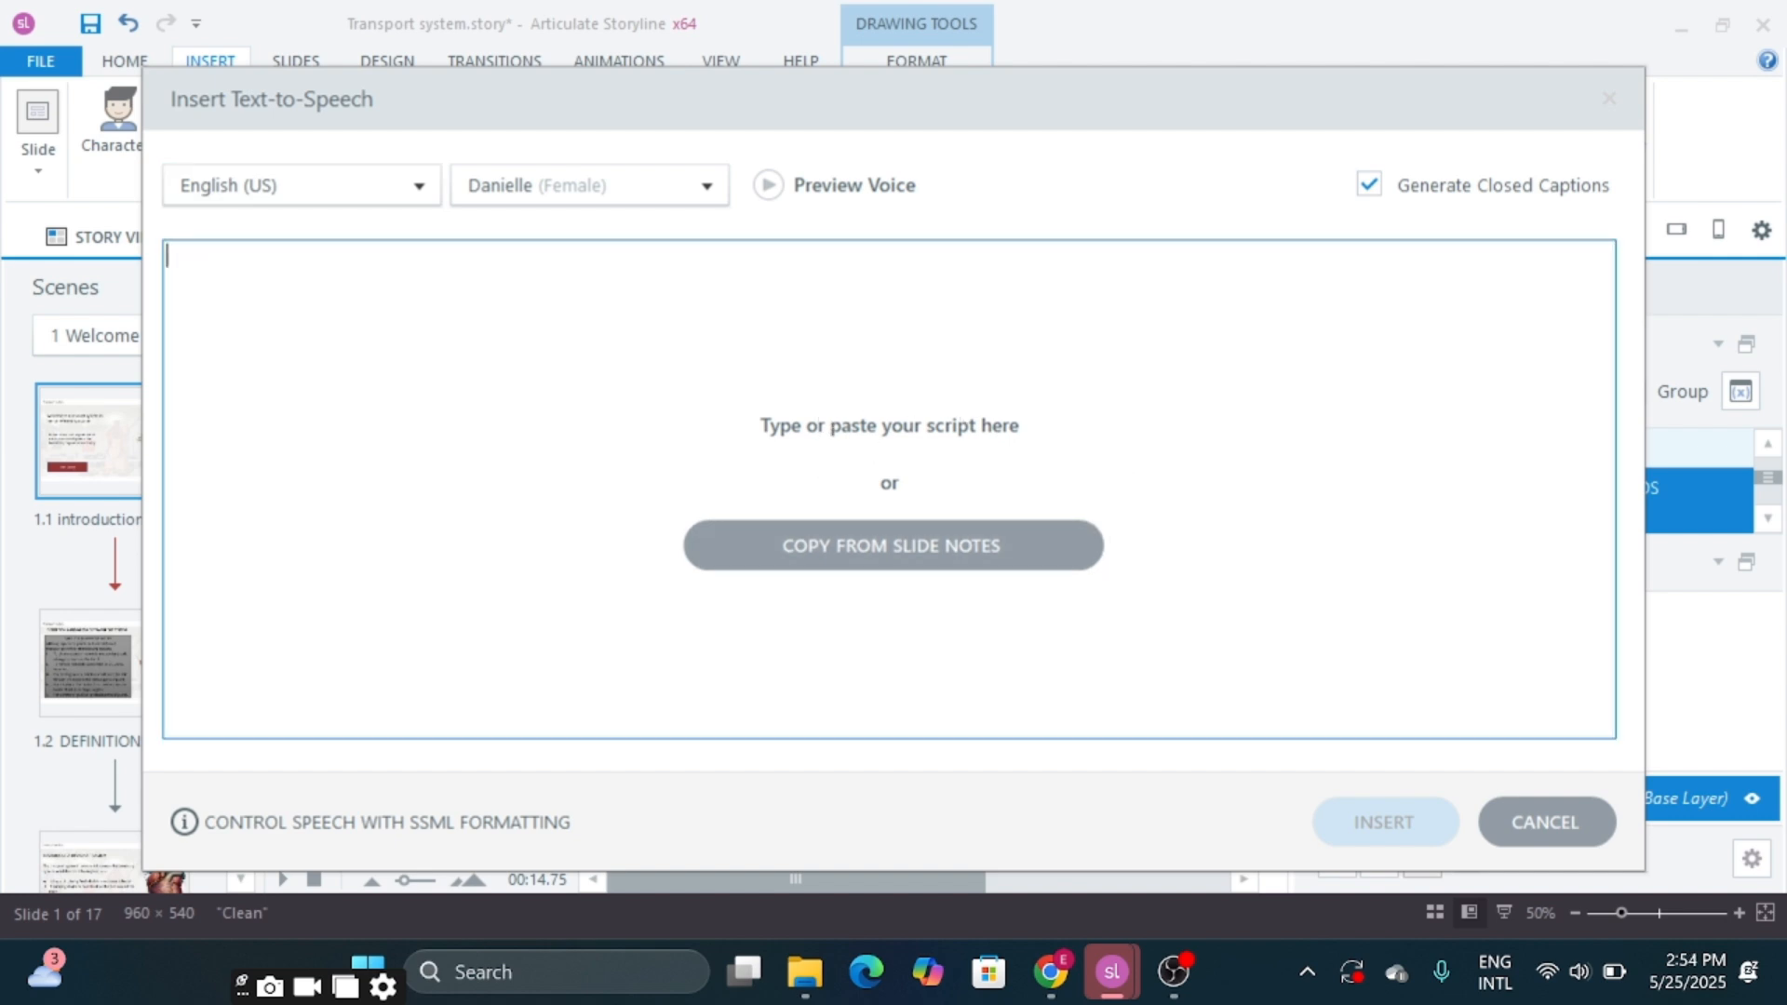
Insert text-to-speech narration using the script copied from the slide notes and the Matthew (Male) neural voice
click(897, 547)
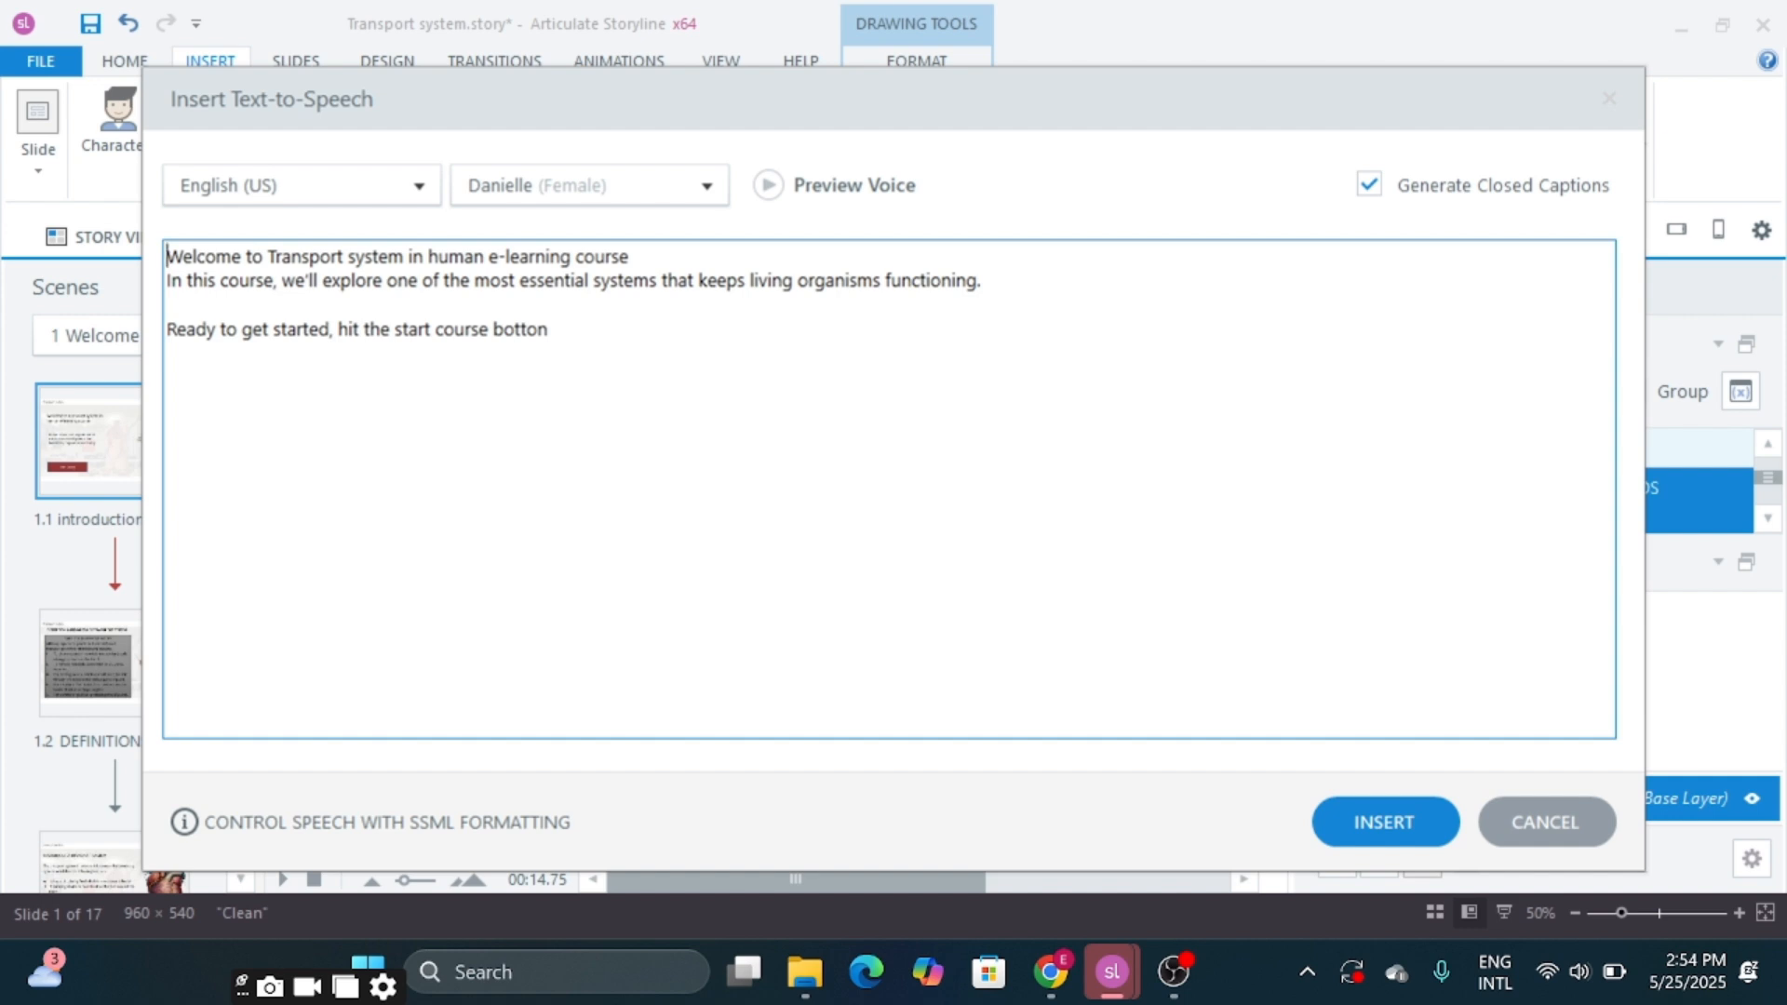
click(709, 186)
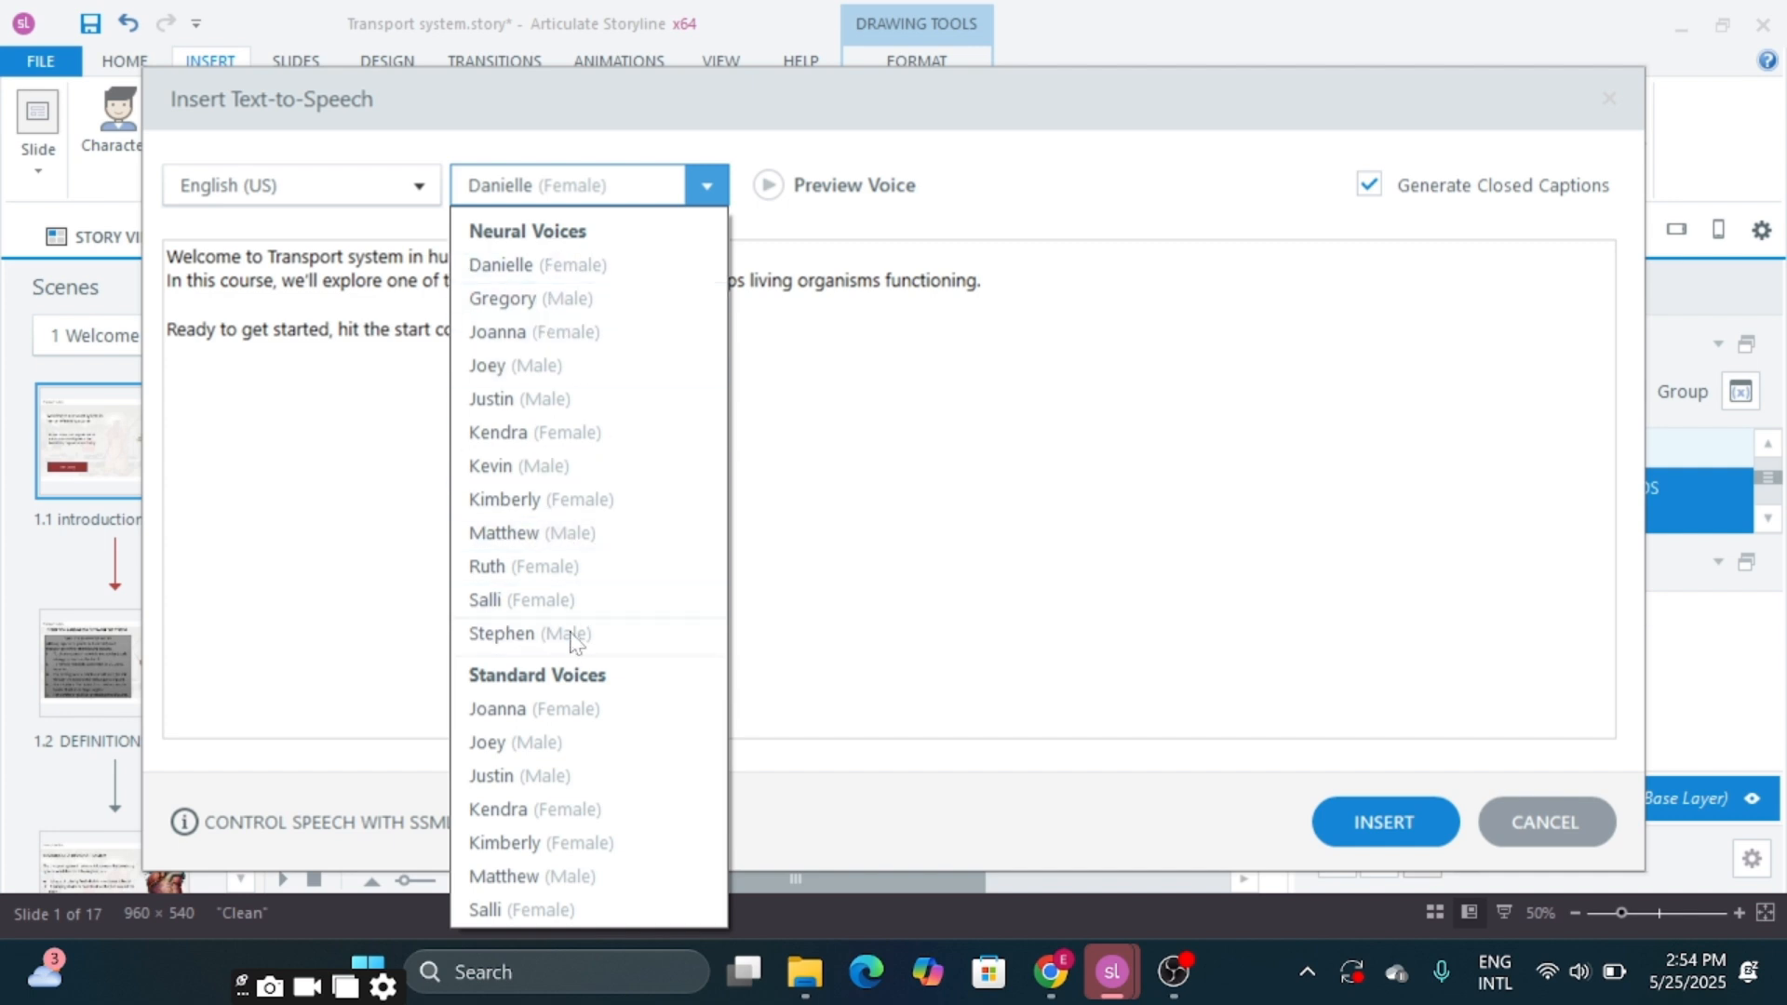
click(556, 536)
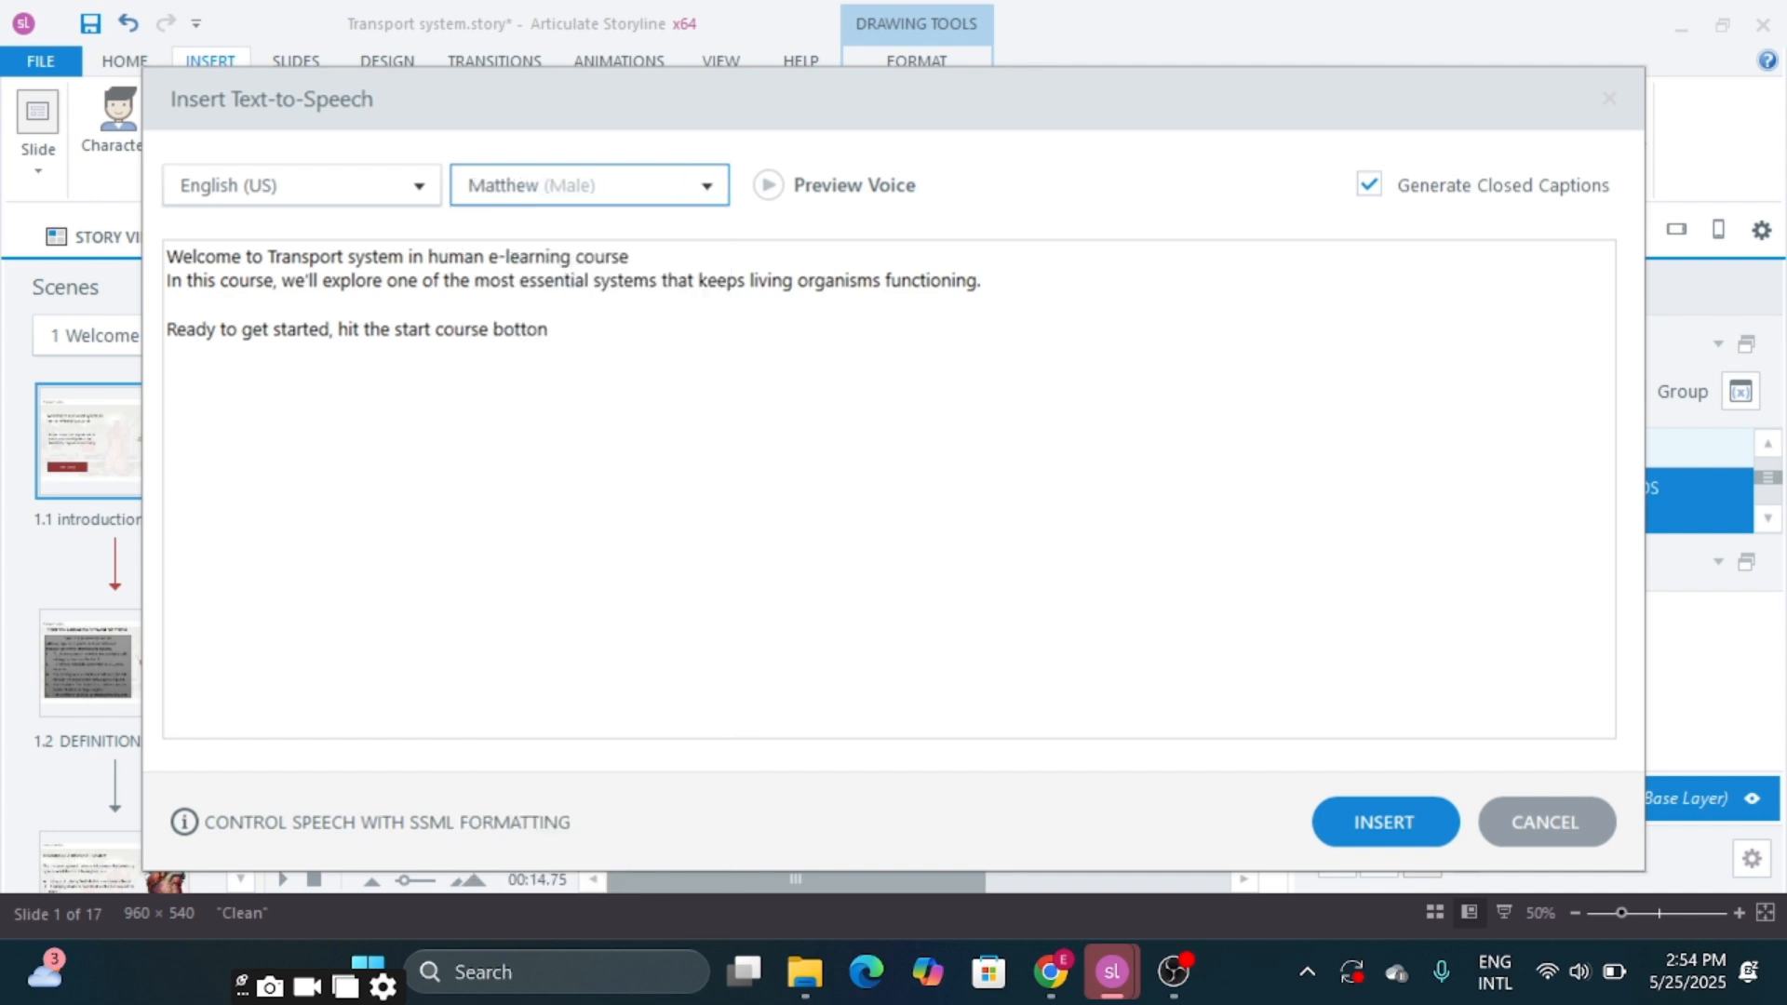
click(1370, 821)
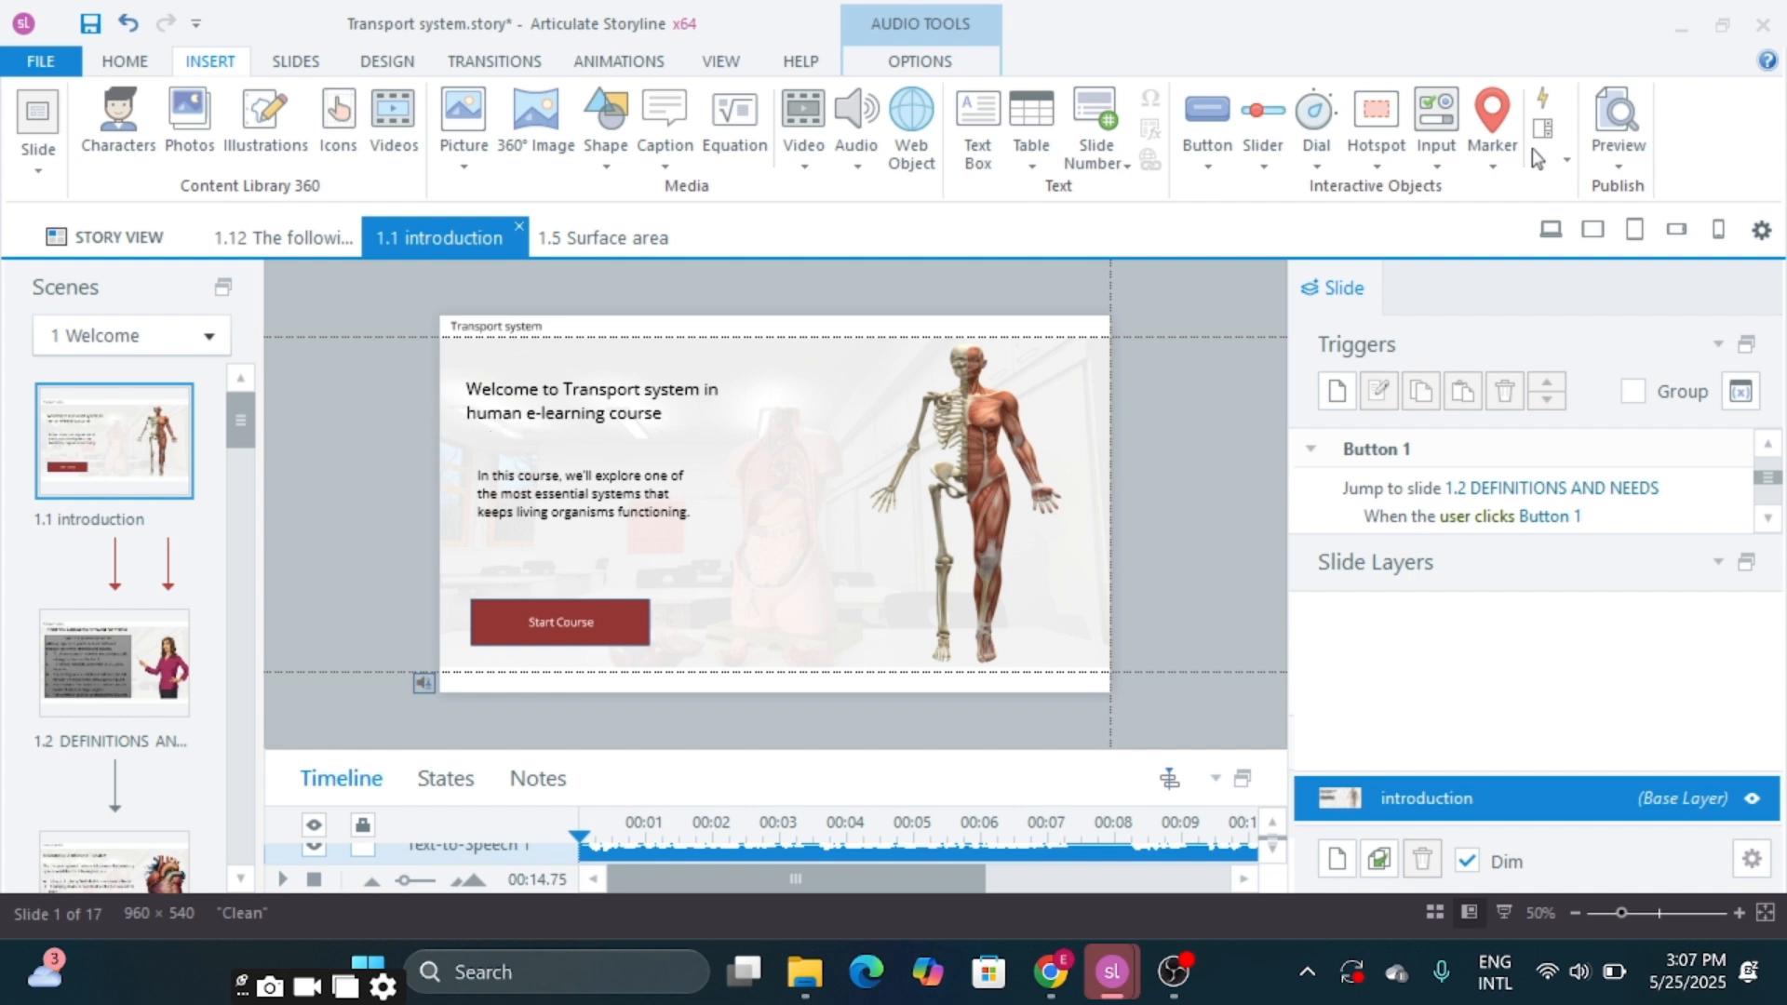
Give the "Welcome to Transport system" title a Fade entrance animation sequenced By Paragraph
click(596, 70)
click(572, 413)
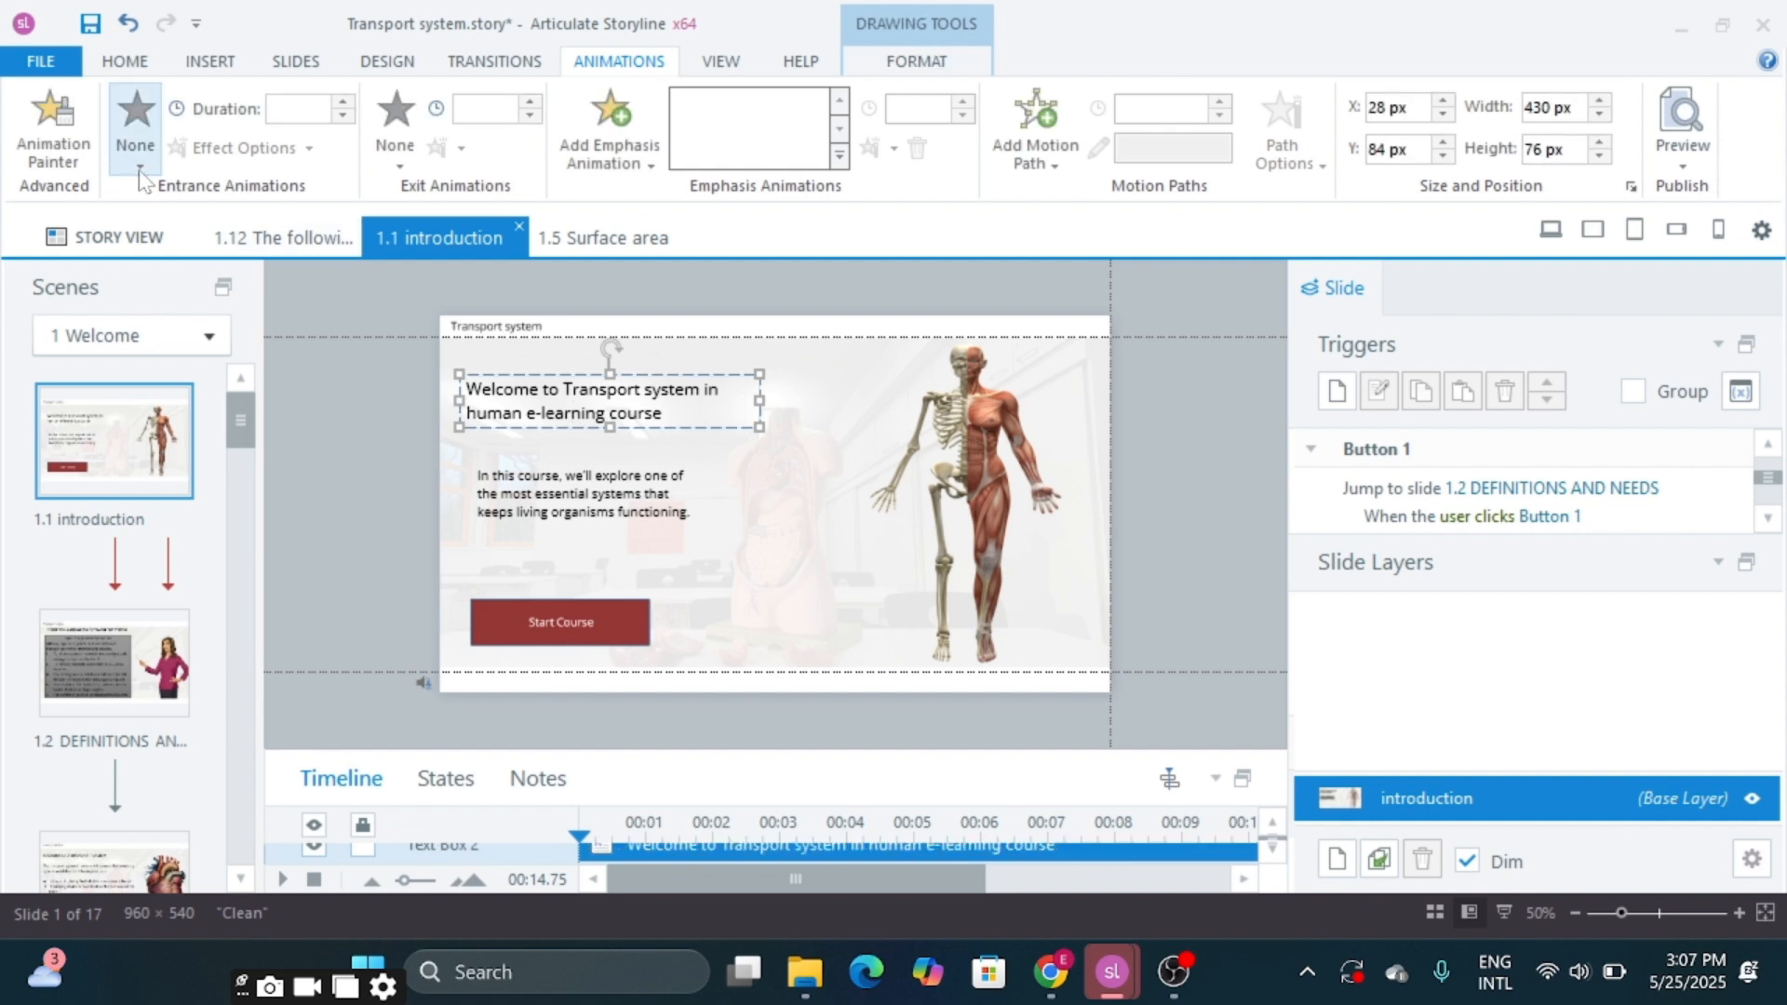
click(139, 172)
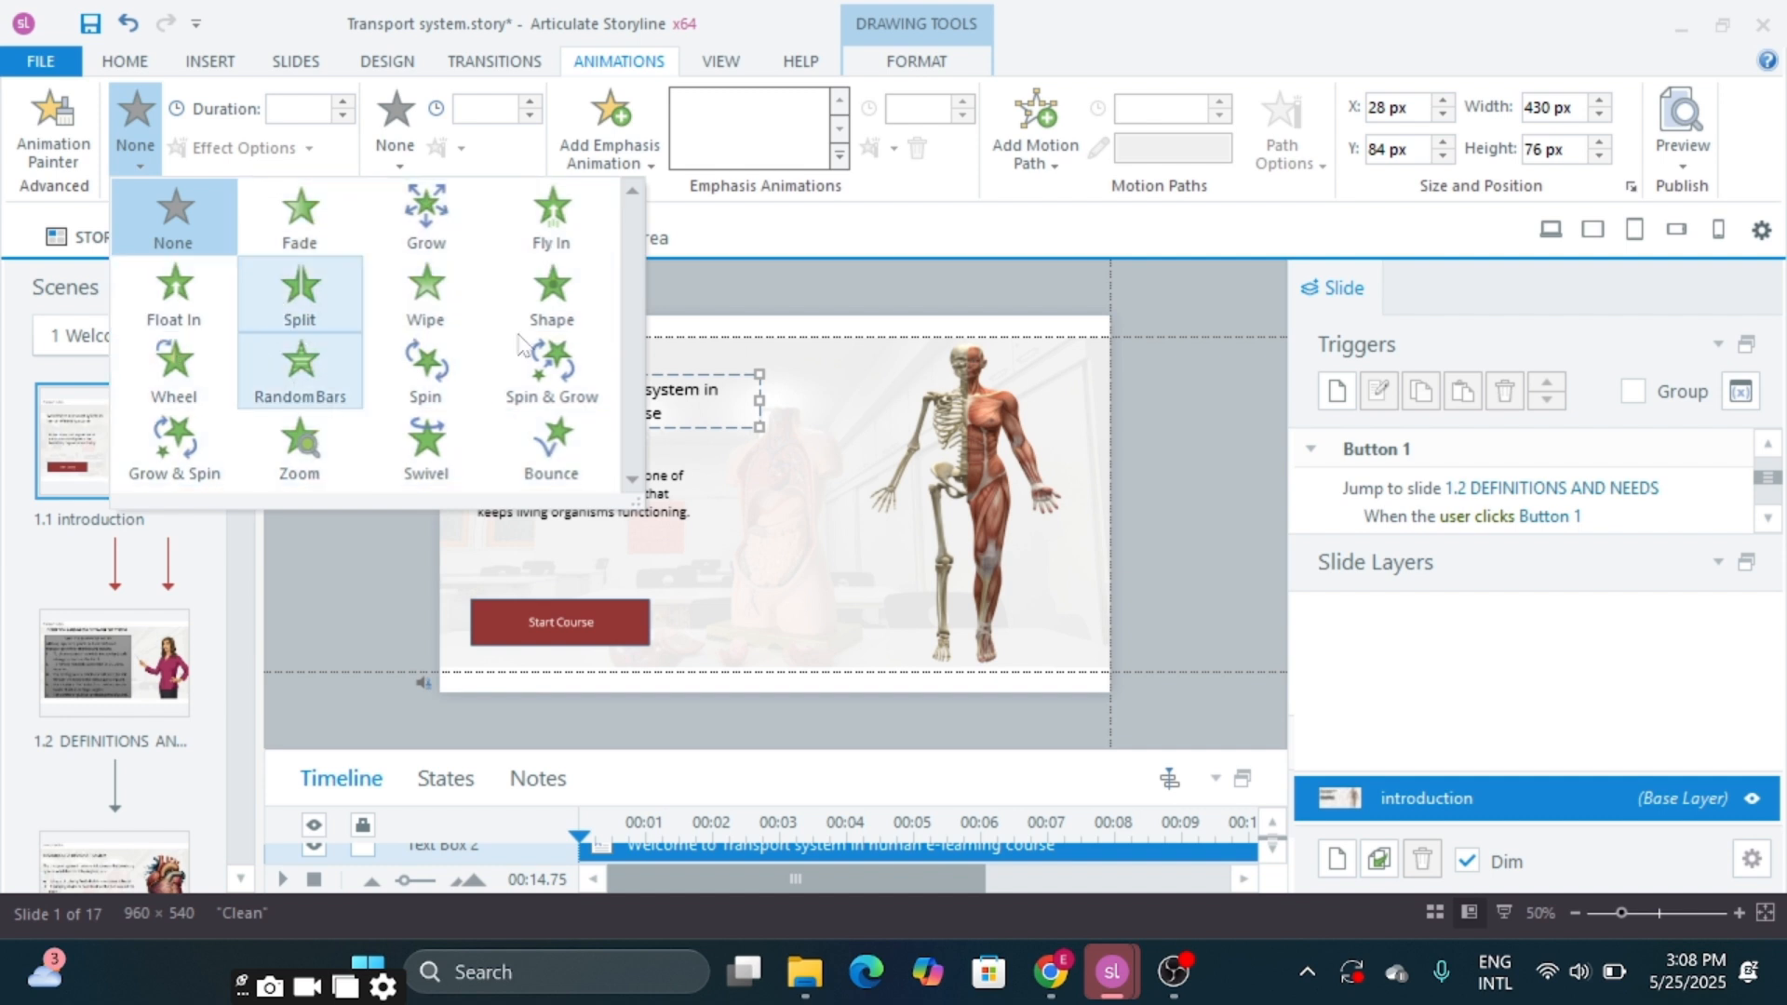
click(293, 242)
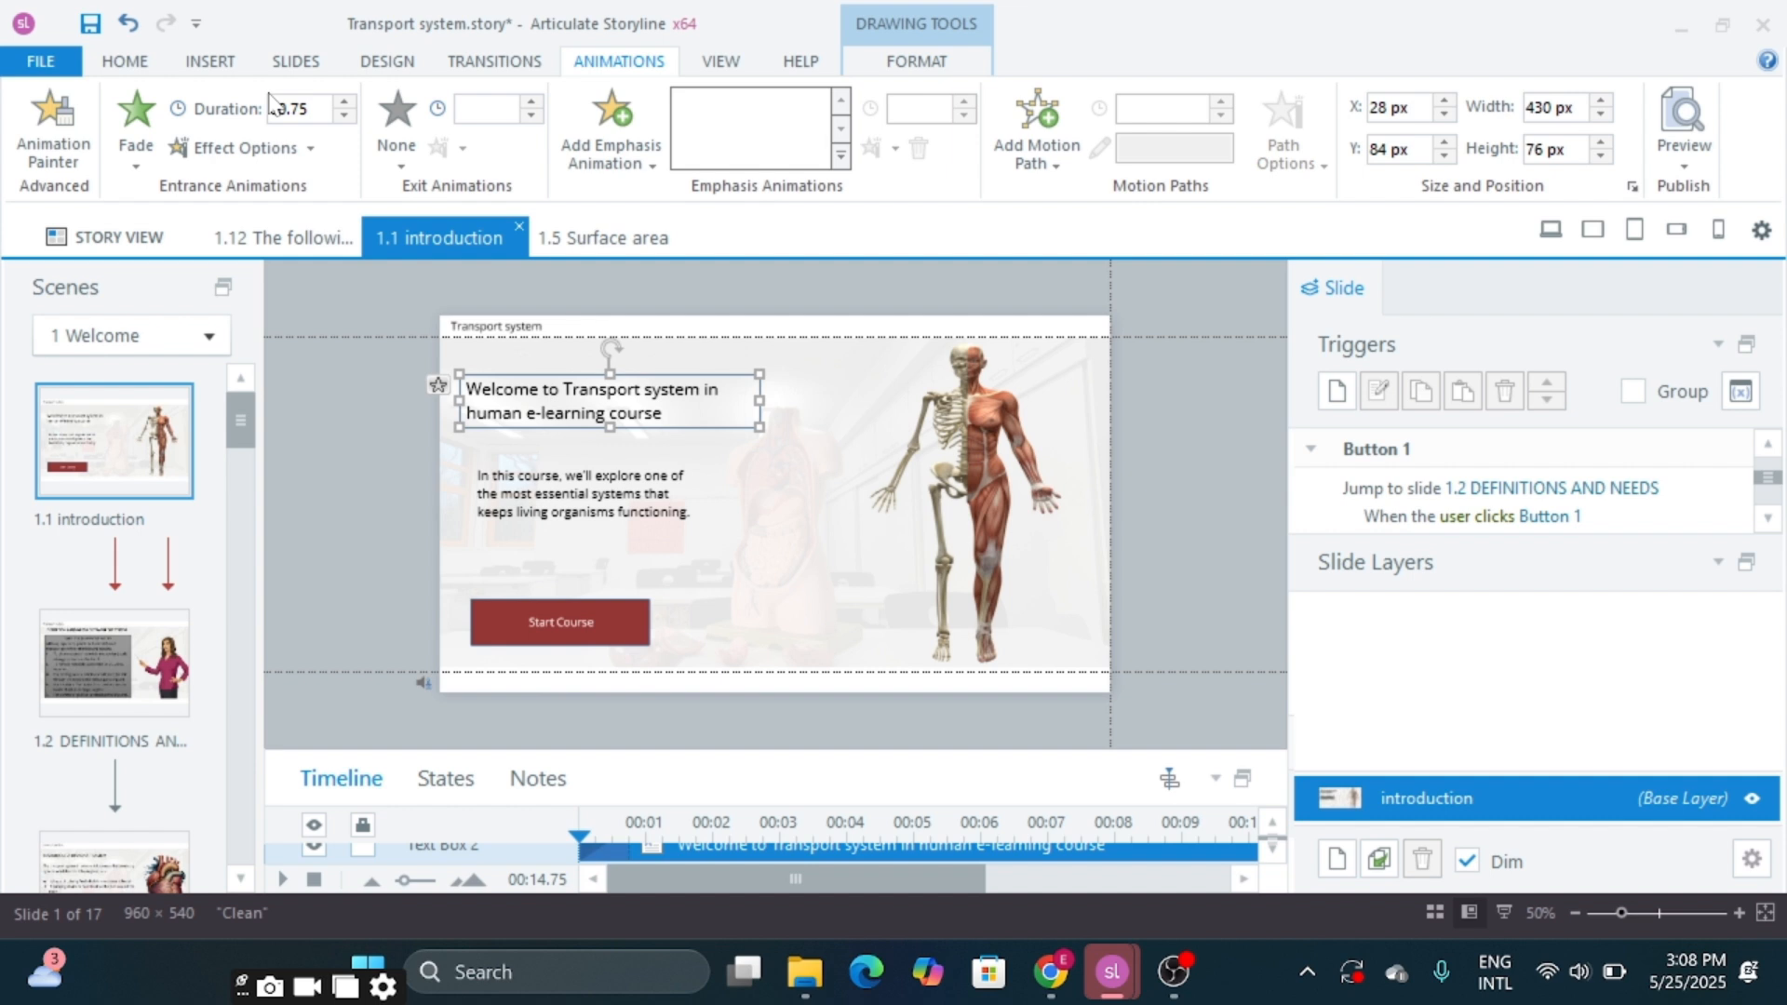
click(291, 151)
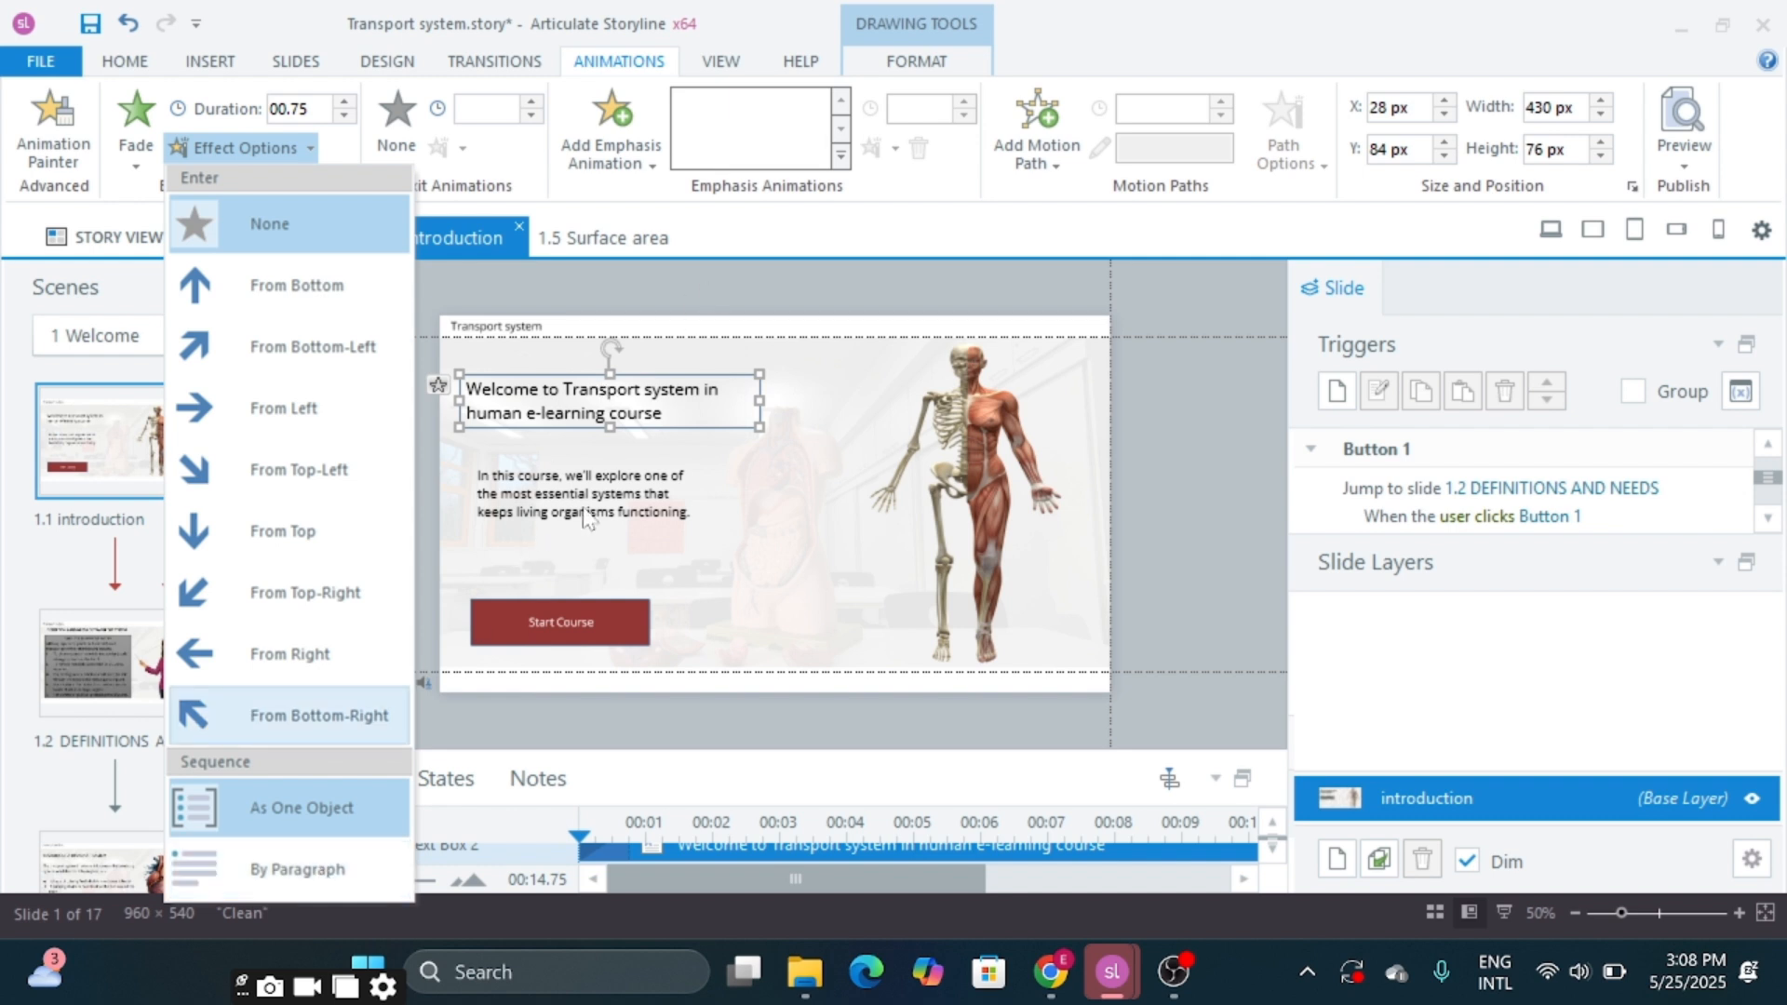
click(316, 870)
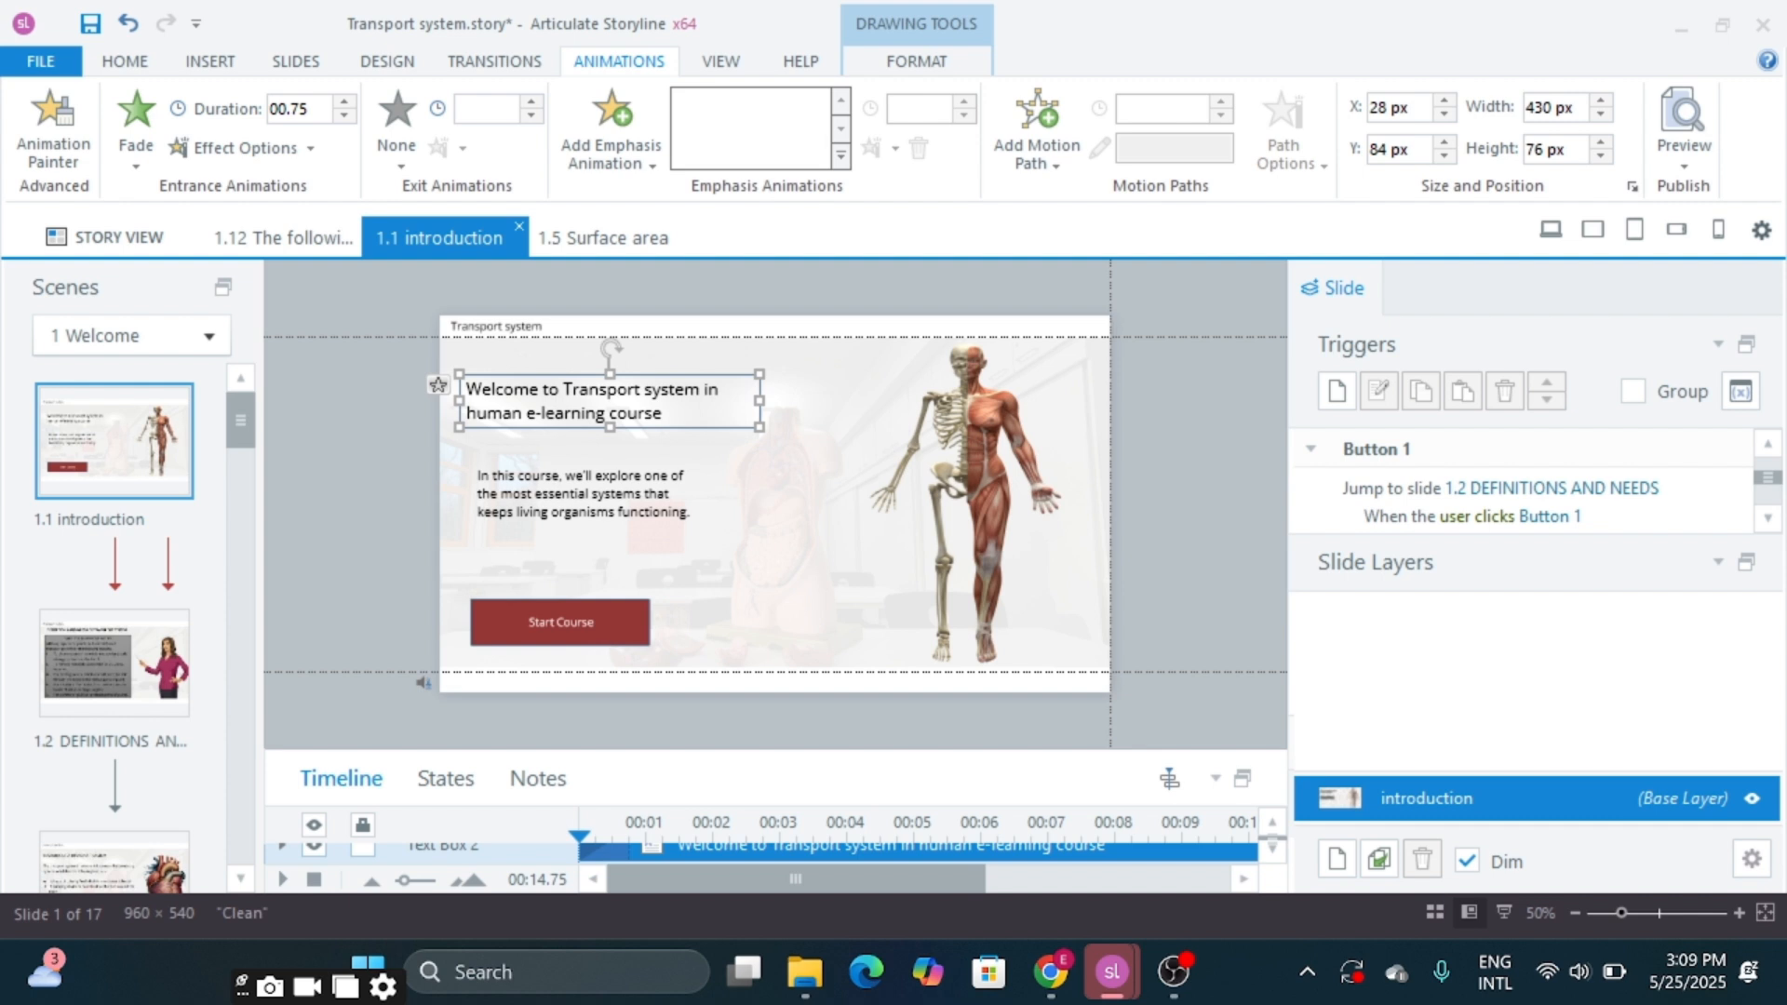
Apply a Fade entrance animation sequenced By Paragraph to the "In this course" description text box
click(530, 493)
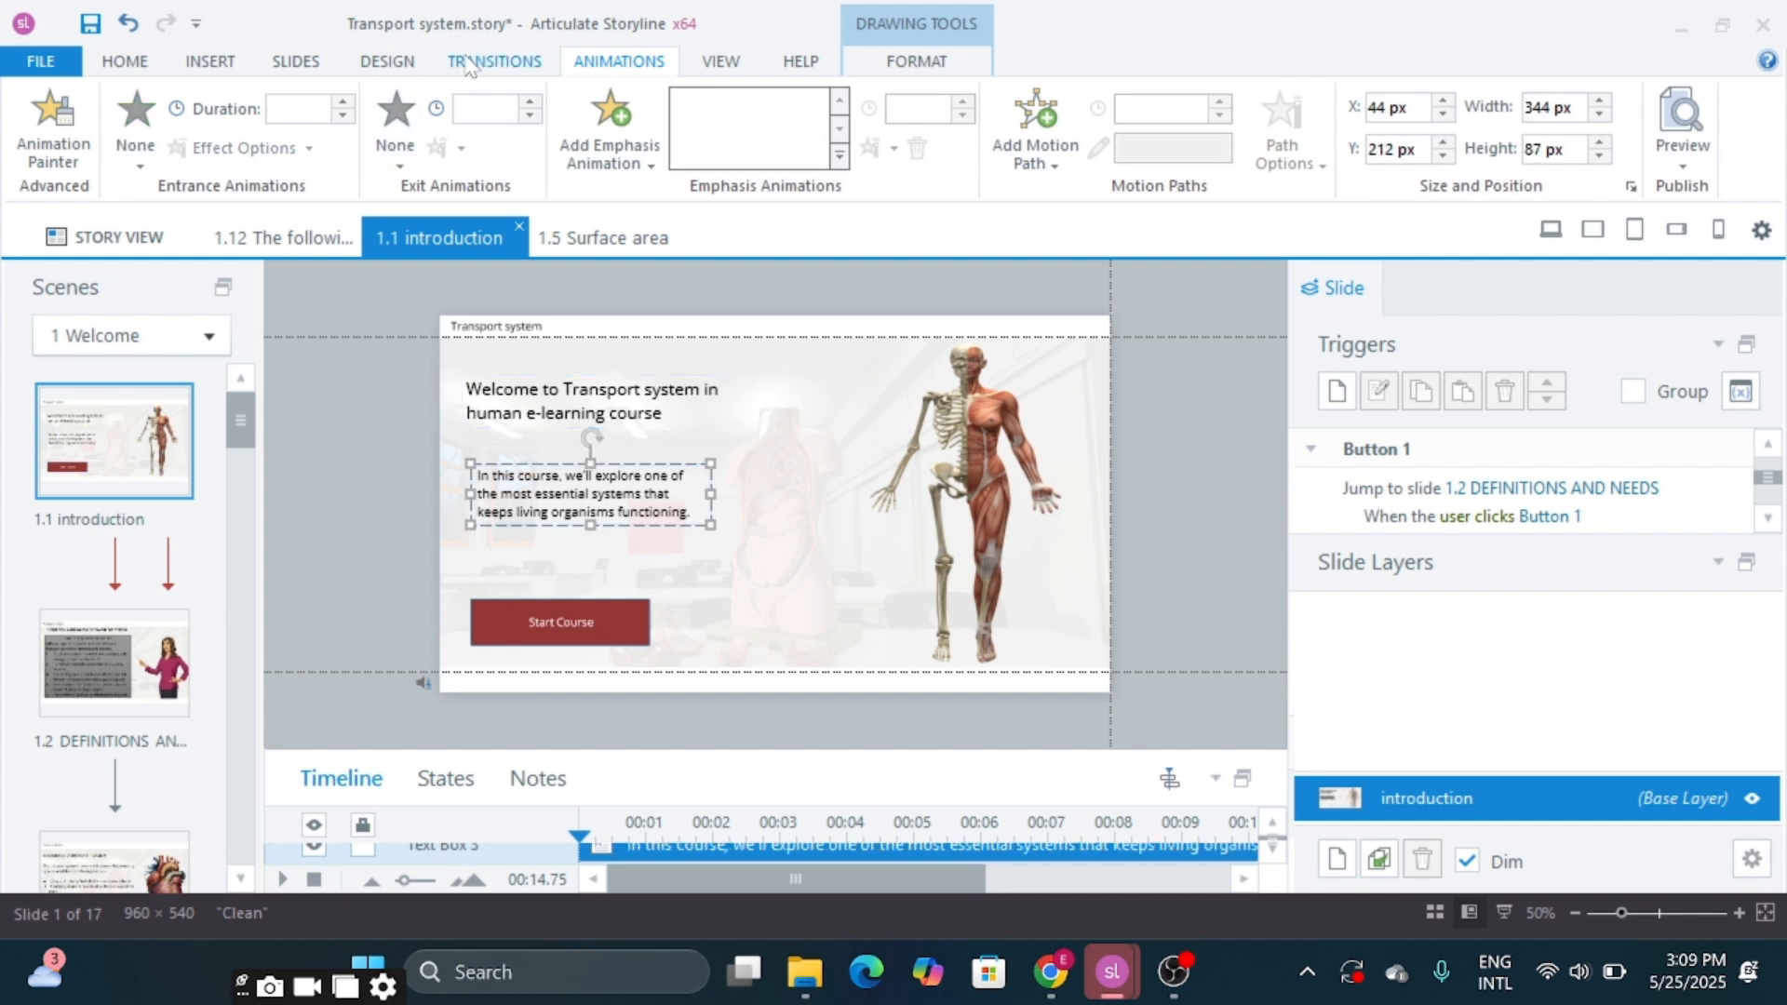
click(137, 160)
click(274, 219)
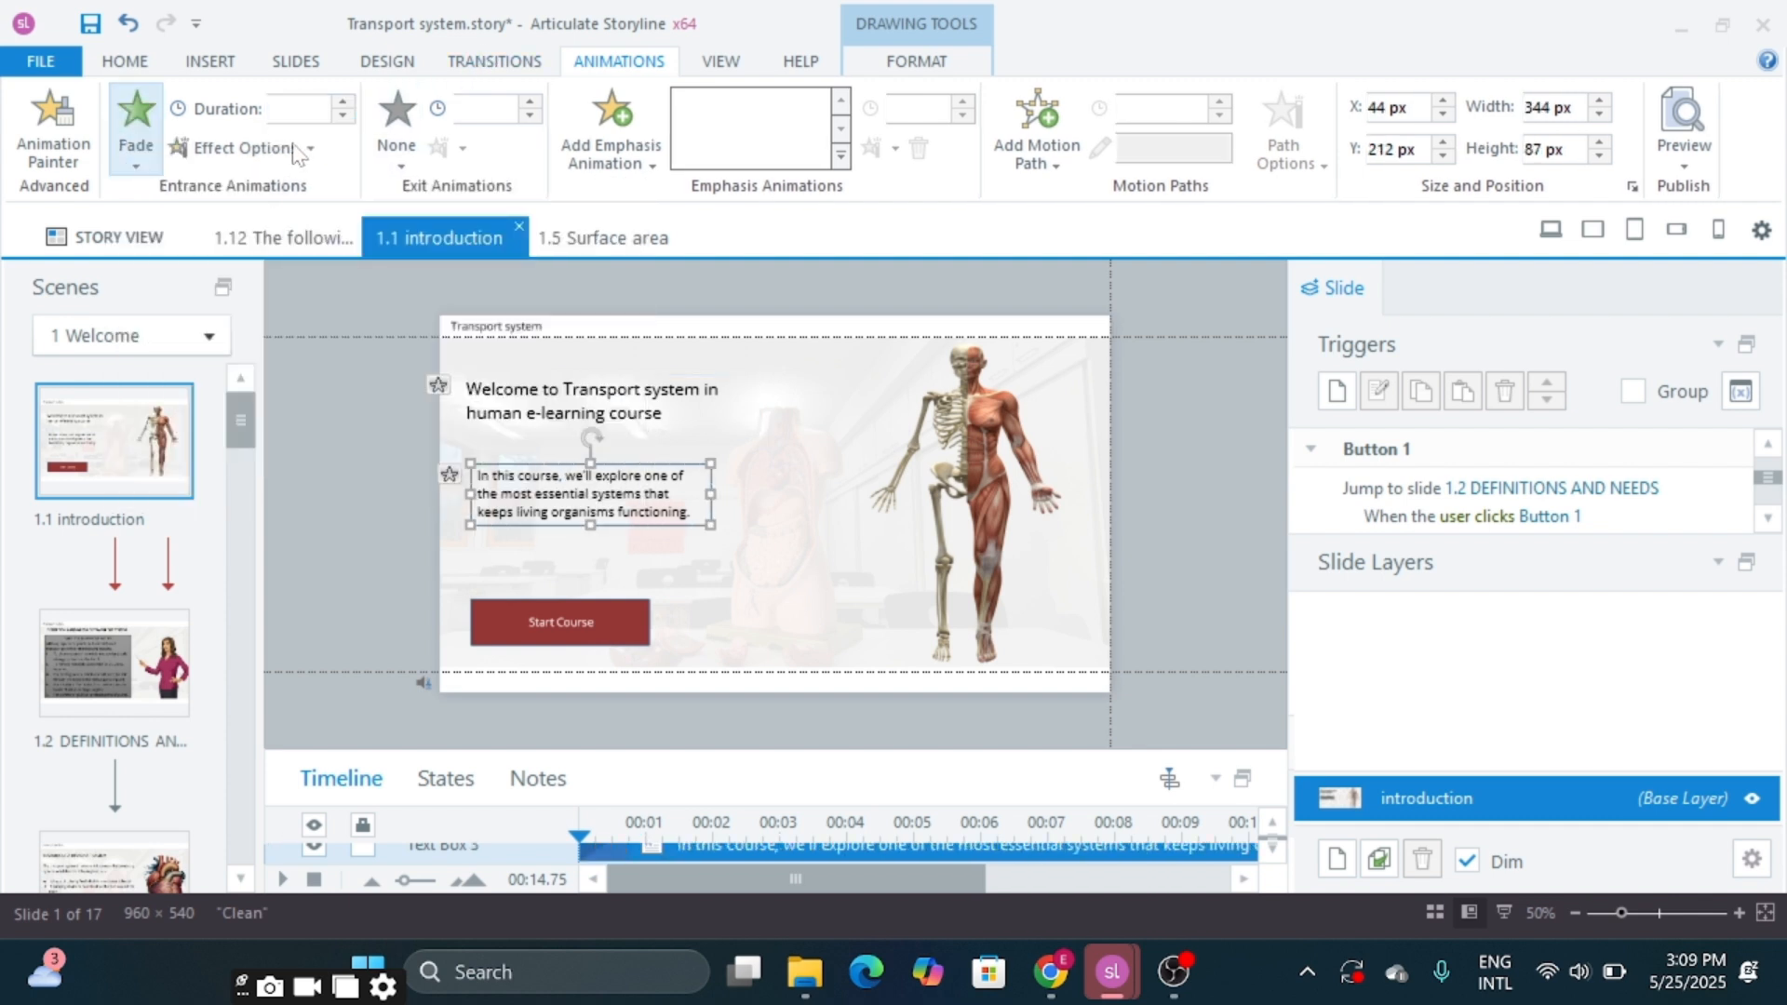
click(240, 147)
click(310, 878)
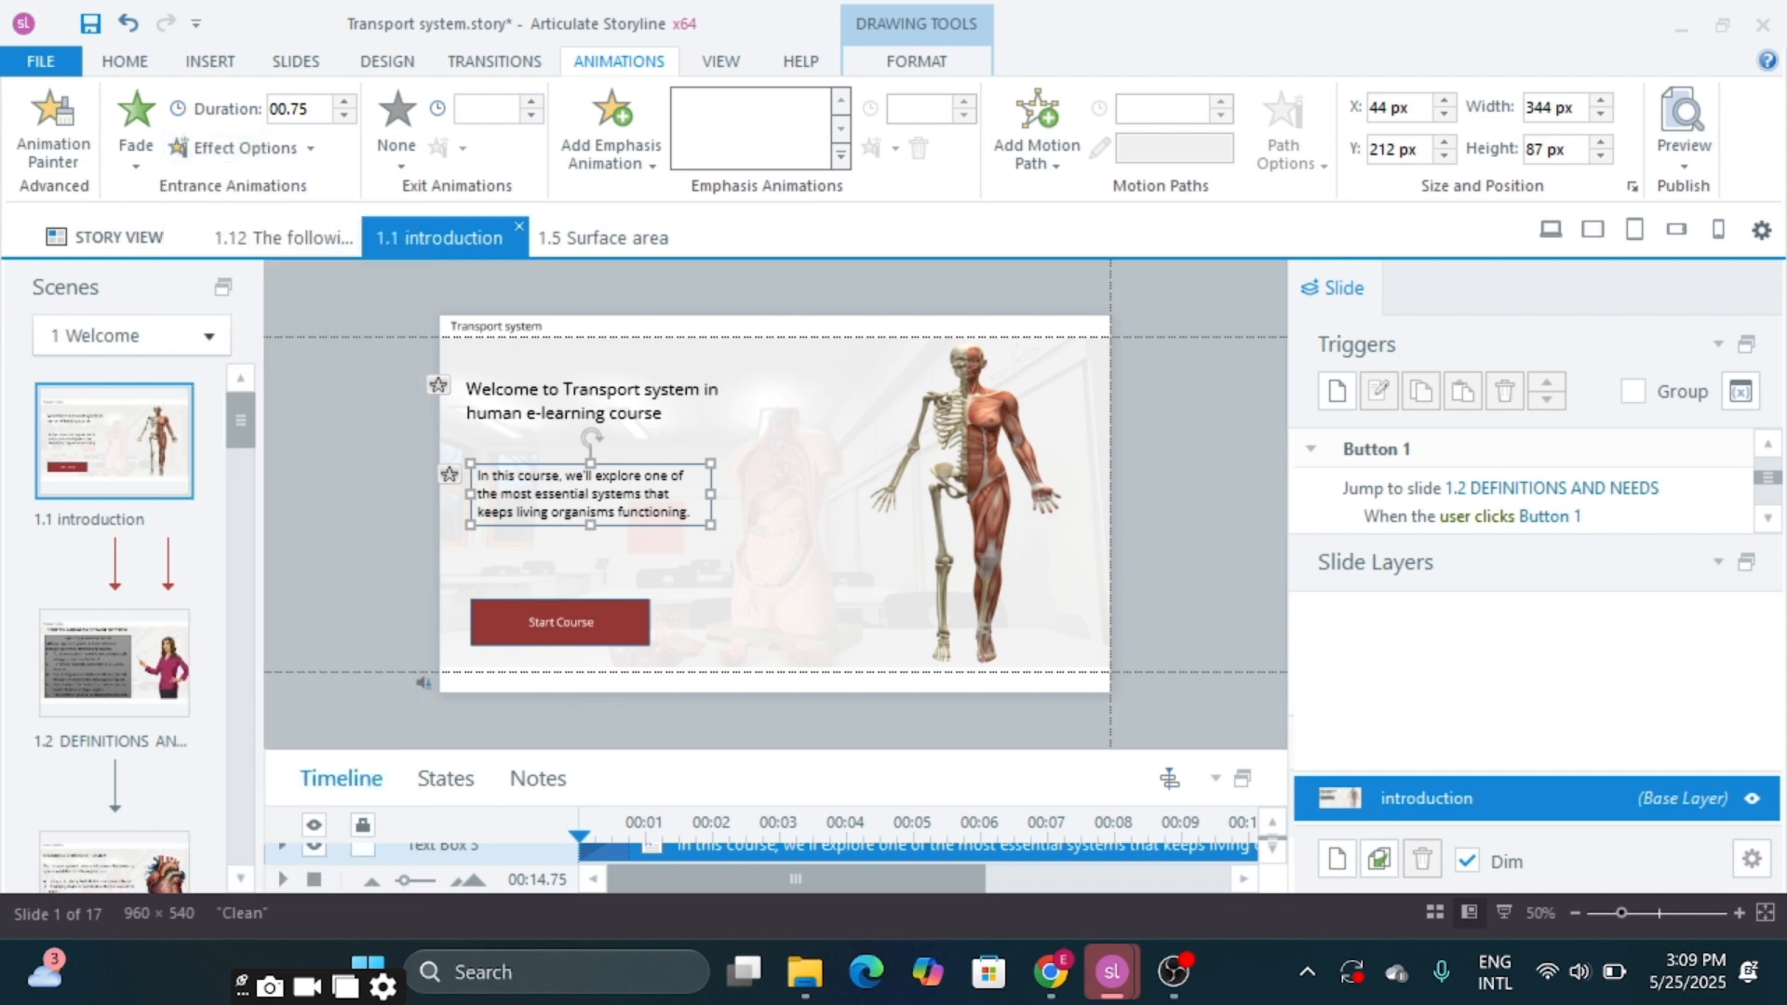
Animate the Start Course button with a Fade entrance, sequenced By Paragraph and entering From Bottom
click(559, 621)
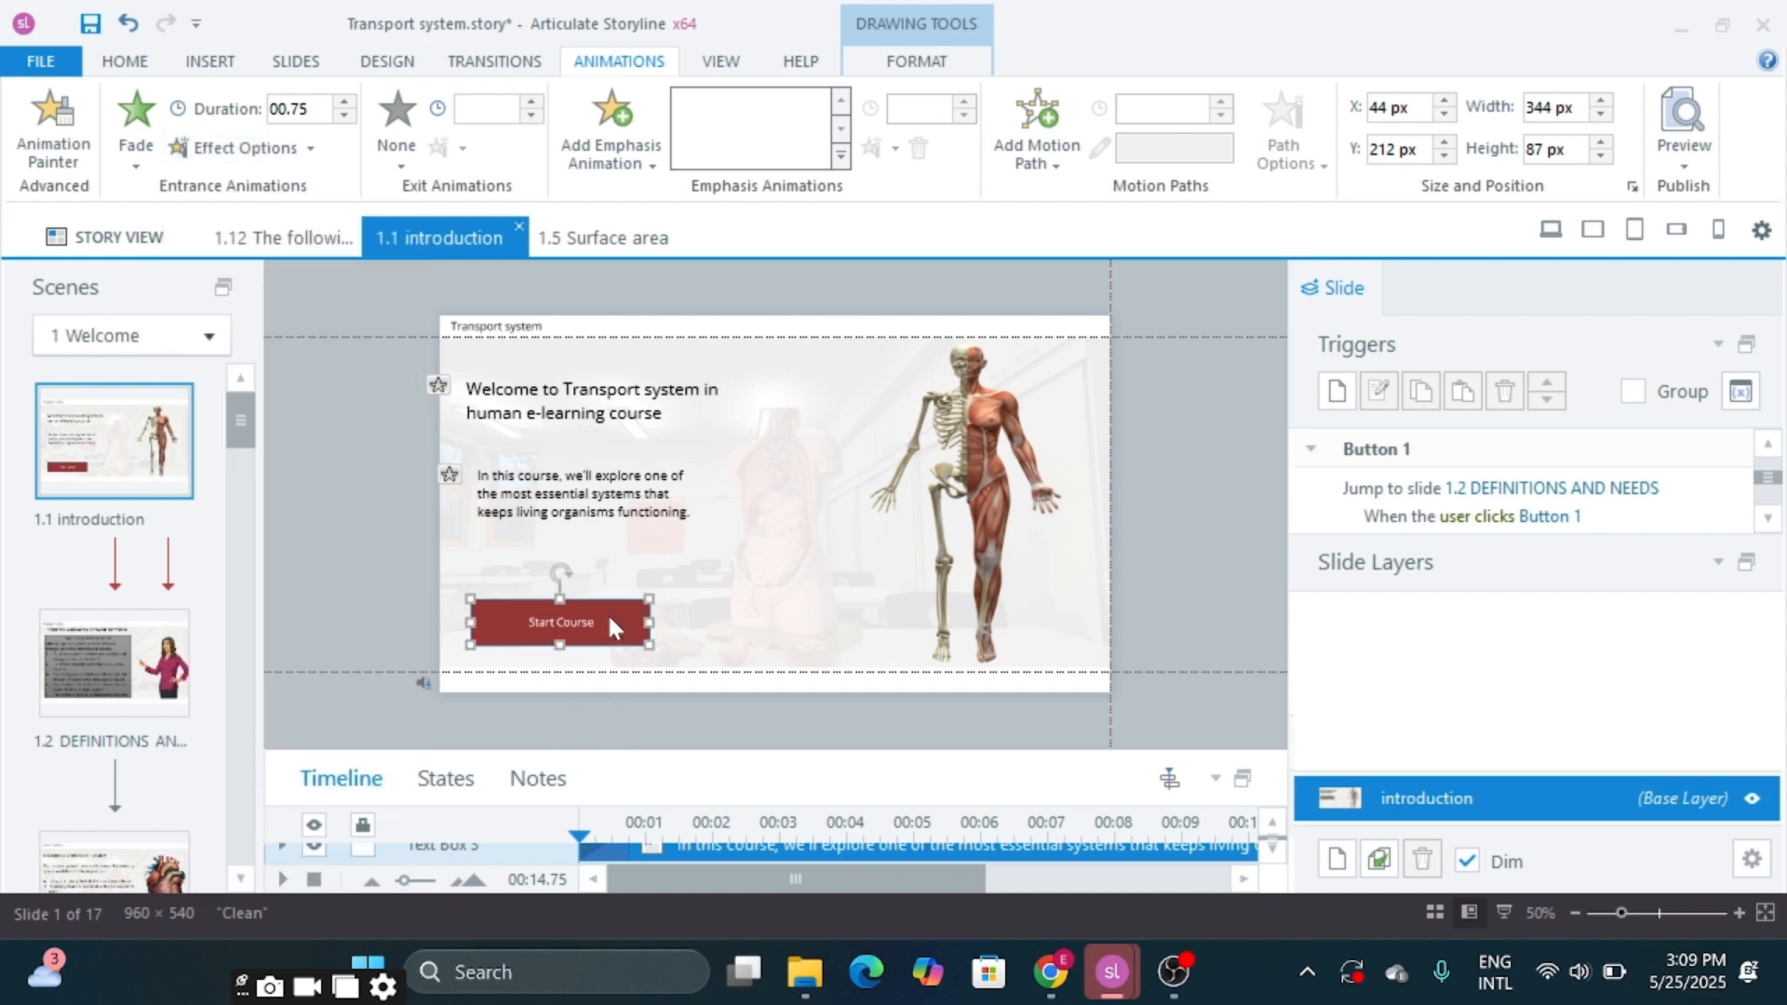
click(143, 161)
click(292, 199)
click(310, 148)
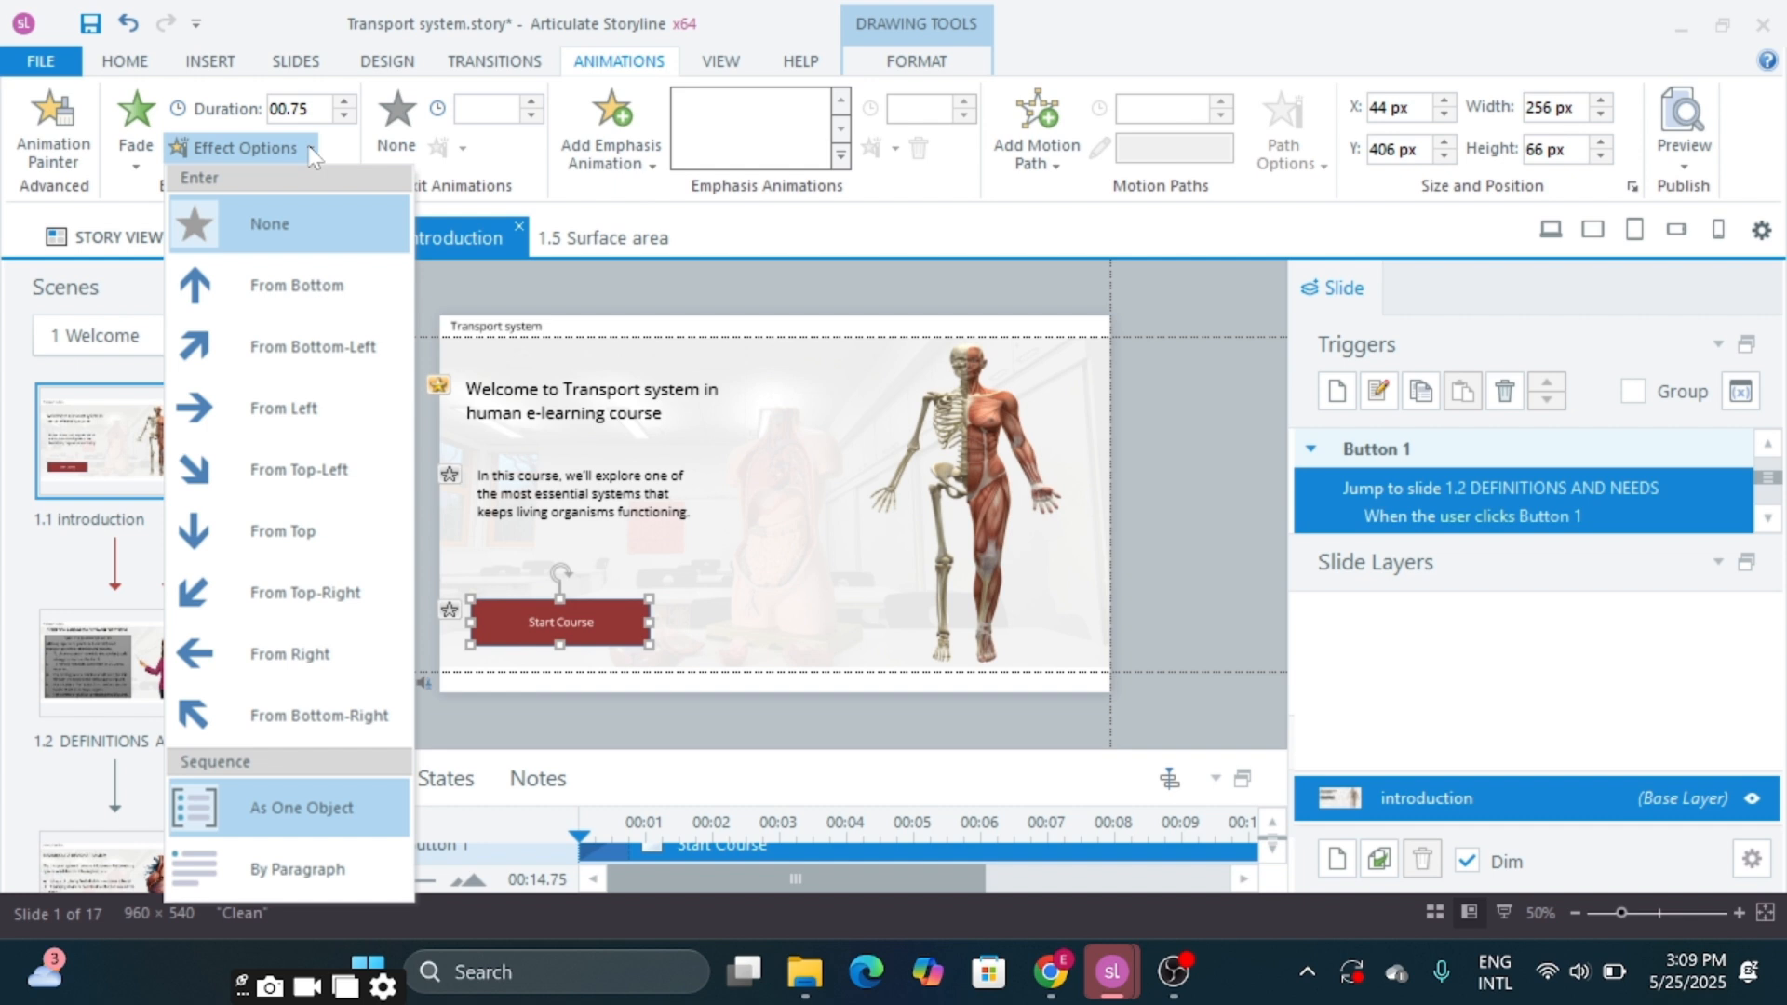
click(316, 866)
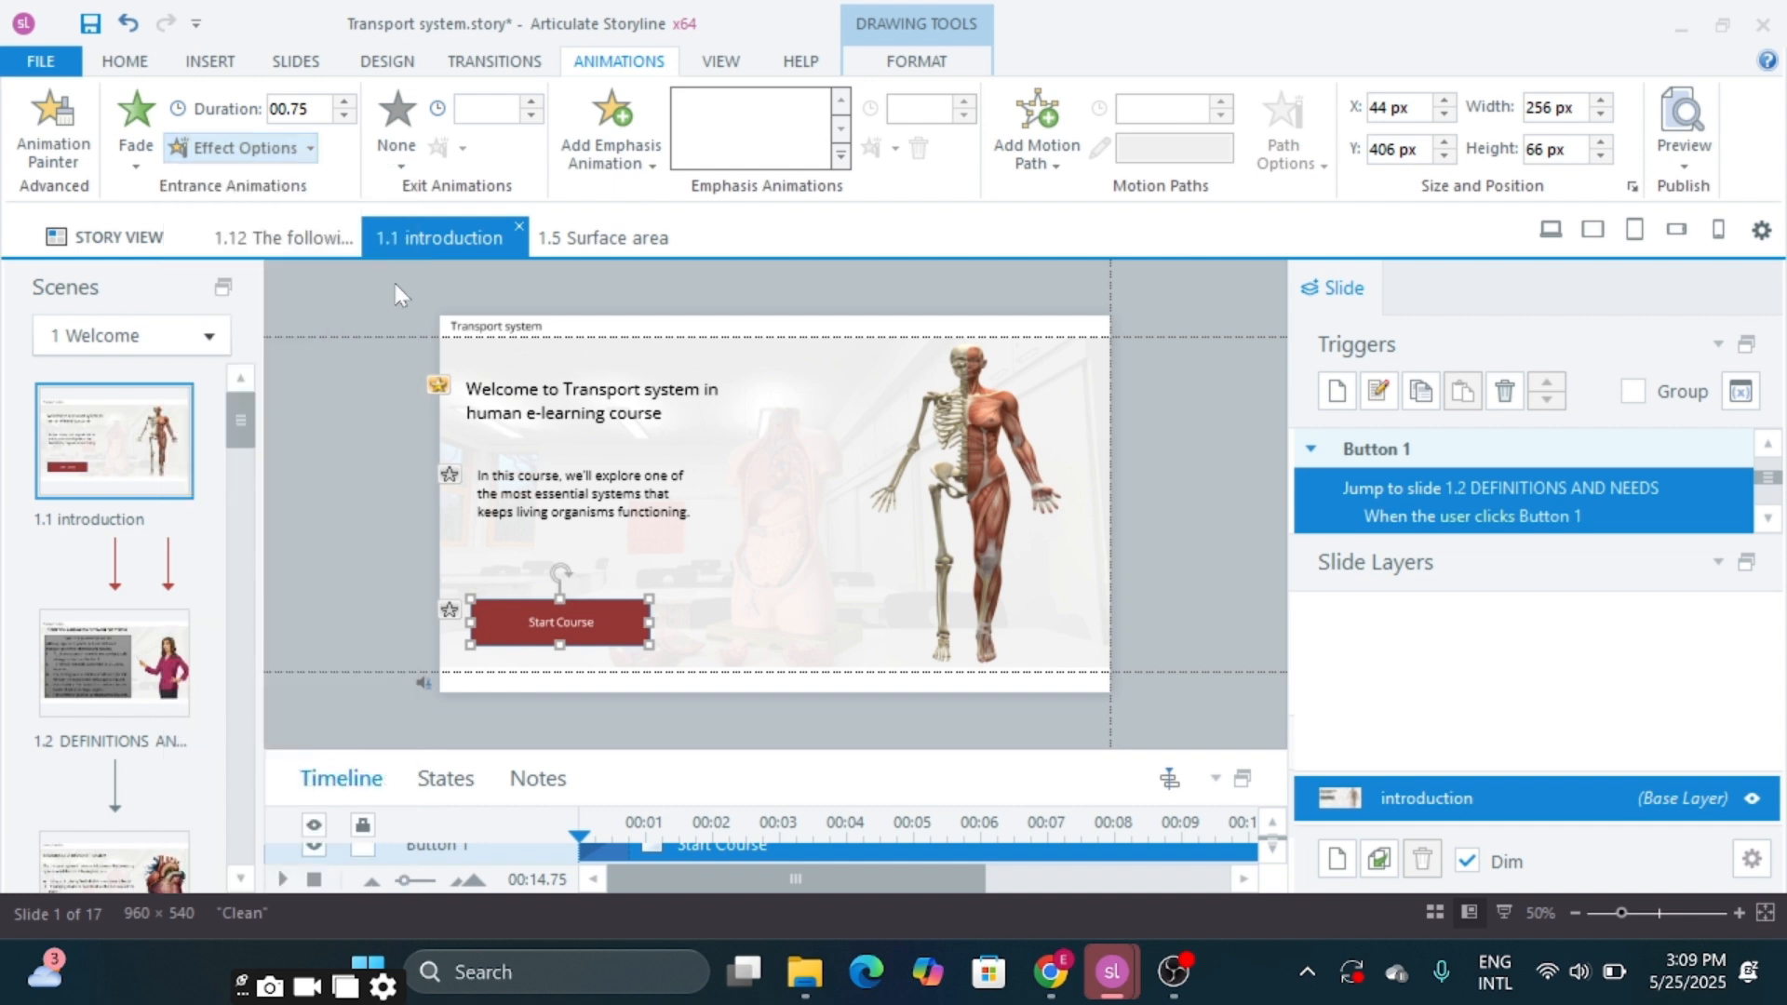
click(310, 148)
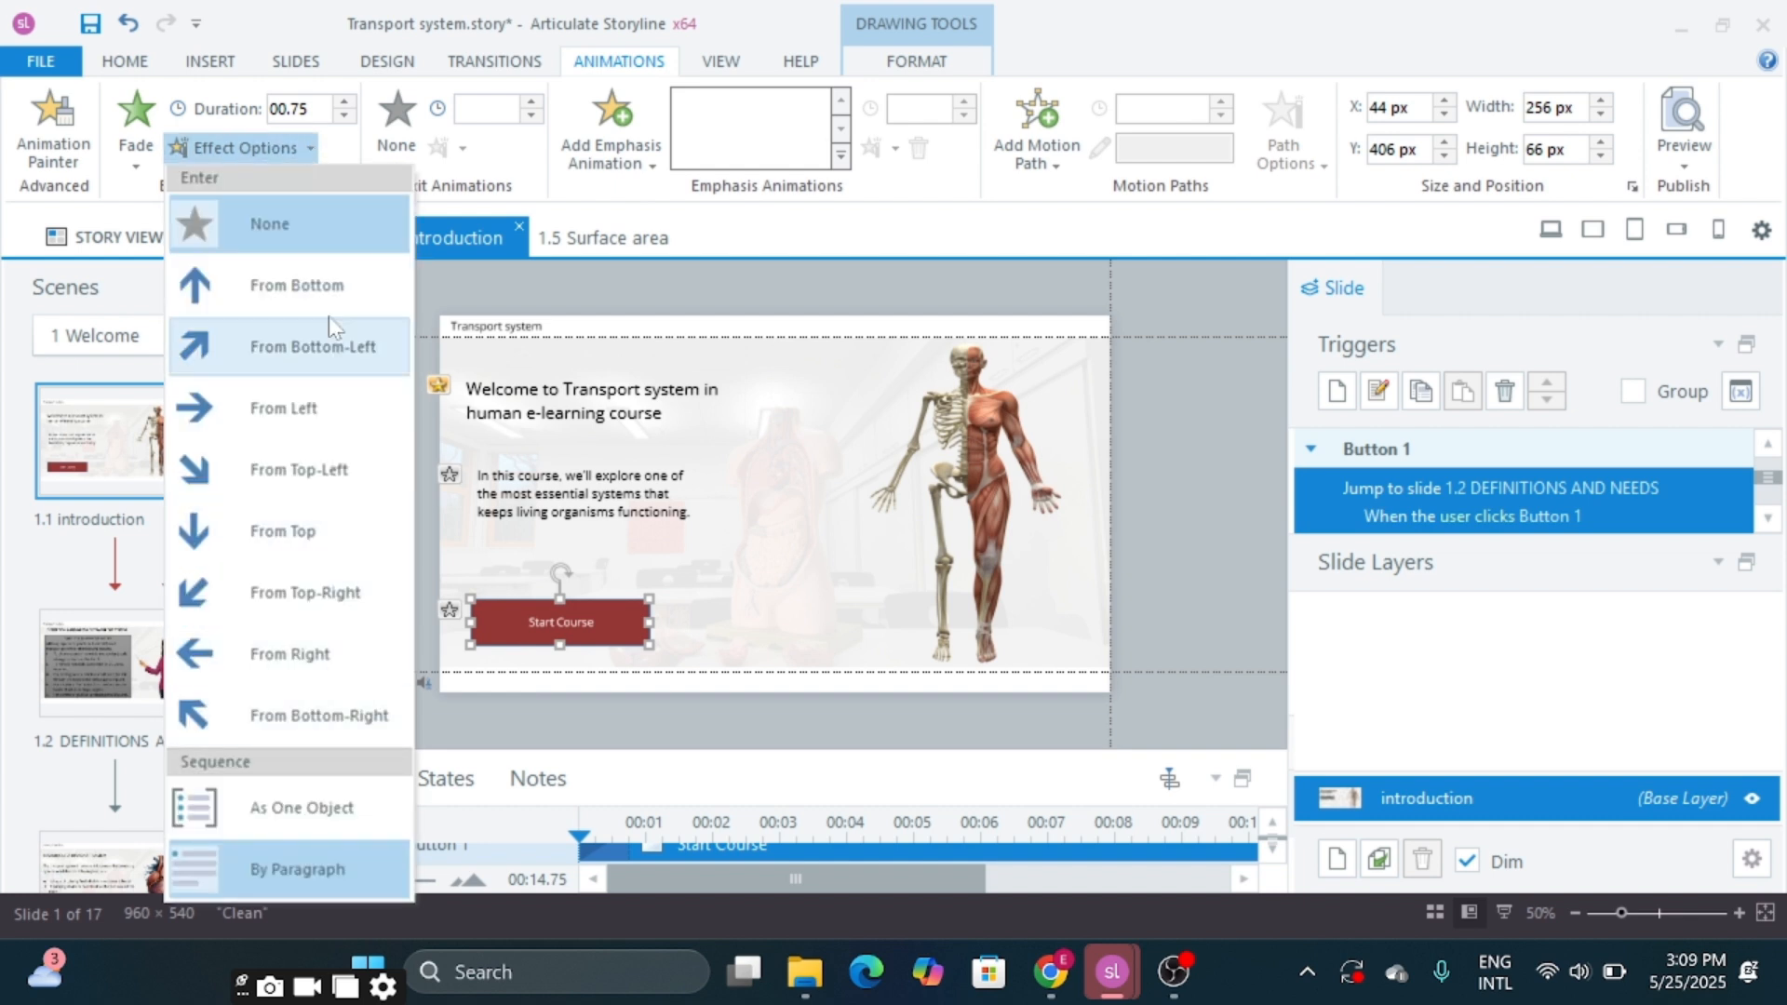
click(316, 282)
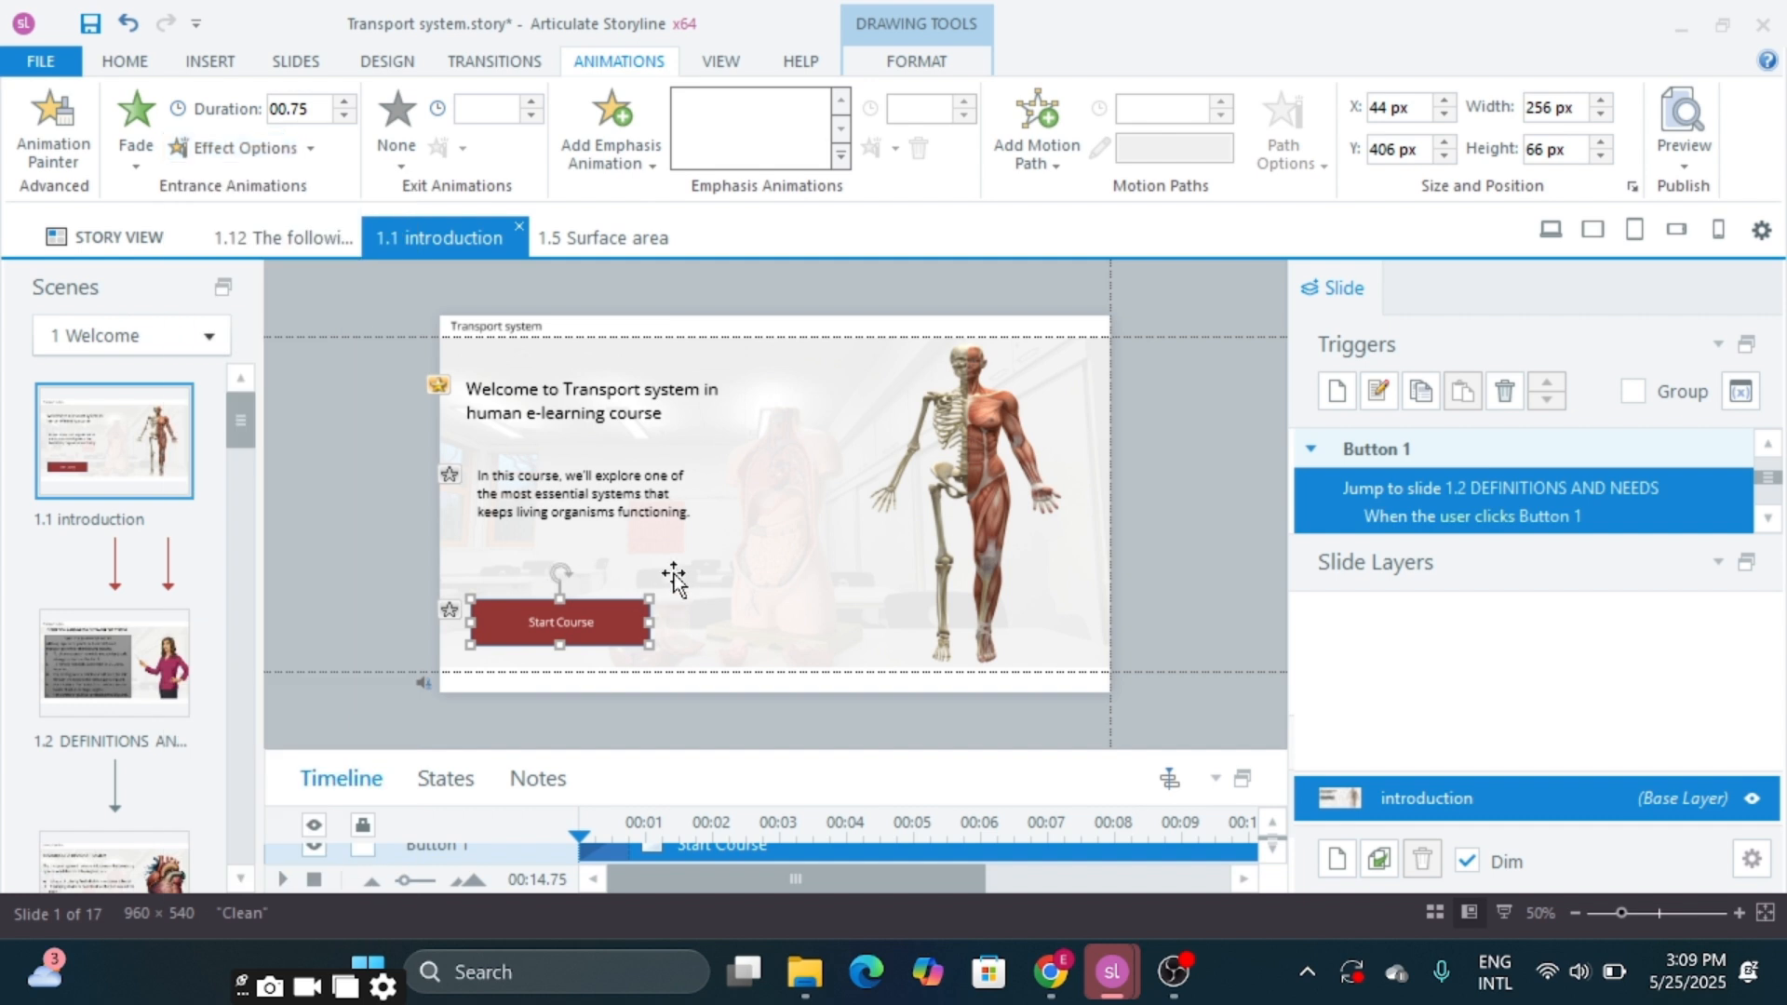
Add a Fade entrance animation entering From Right to the human anatomy picture
click(978, 418)
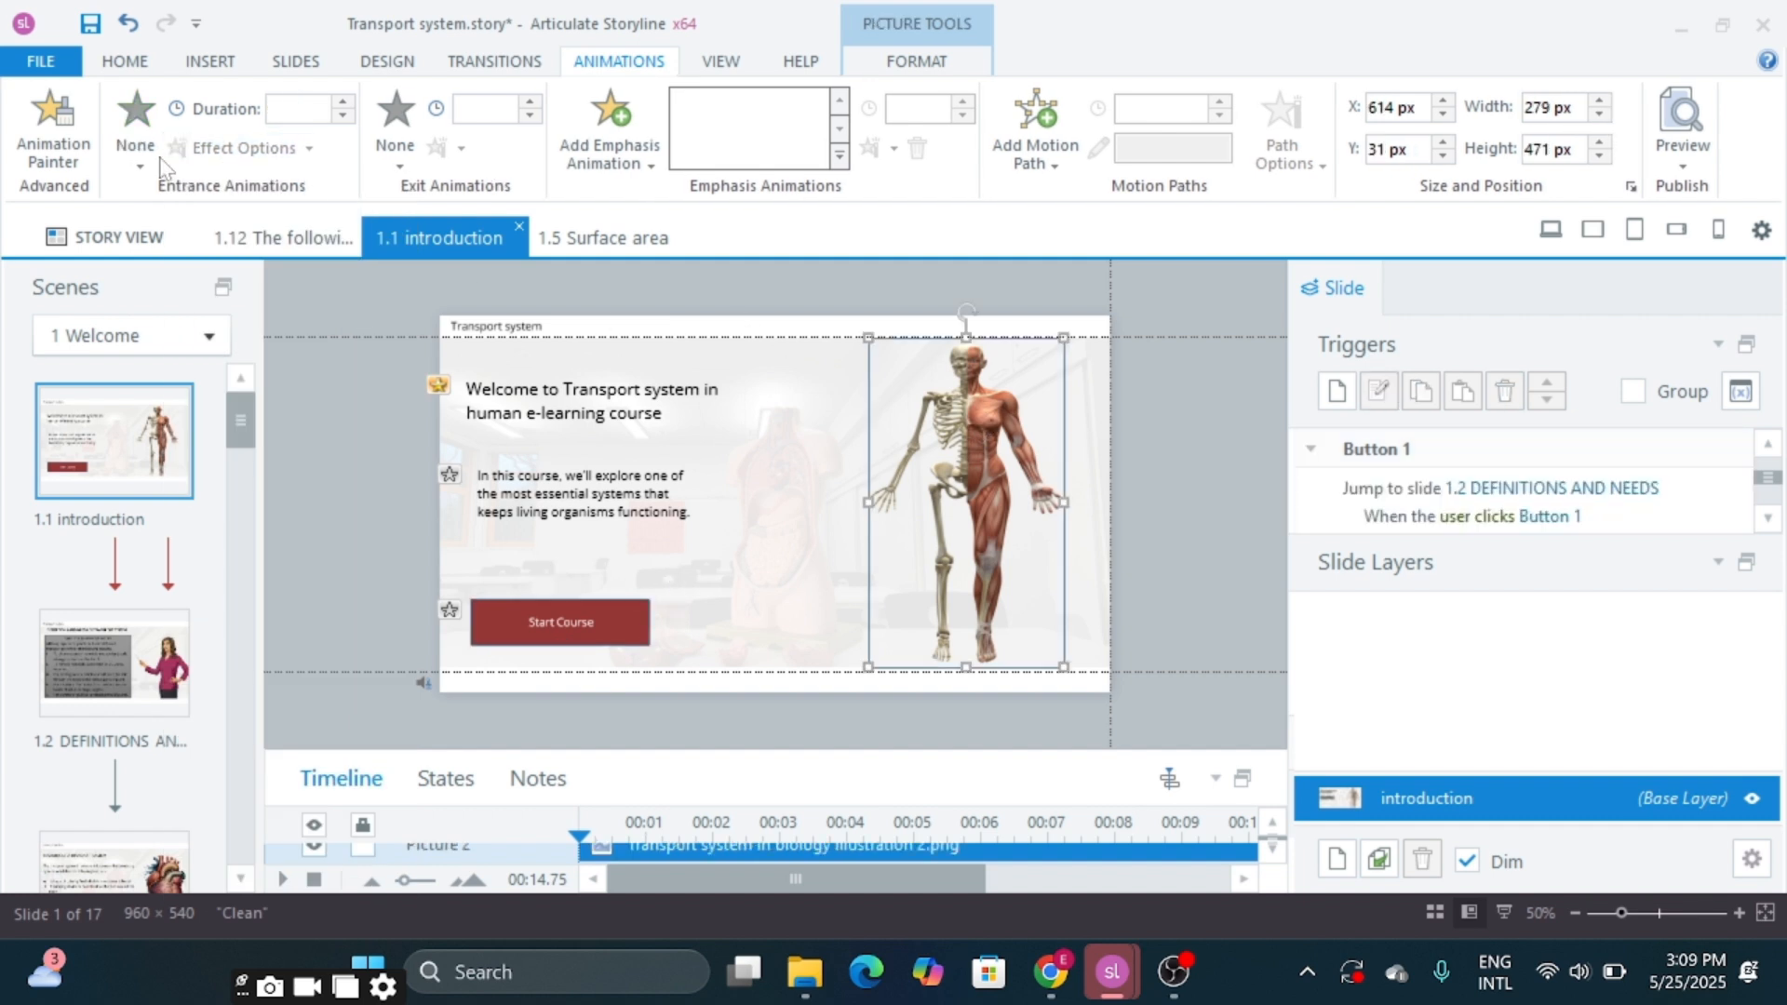
click(135, 130)
click(298, 210)
click(310, 147)
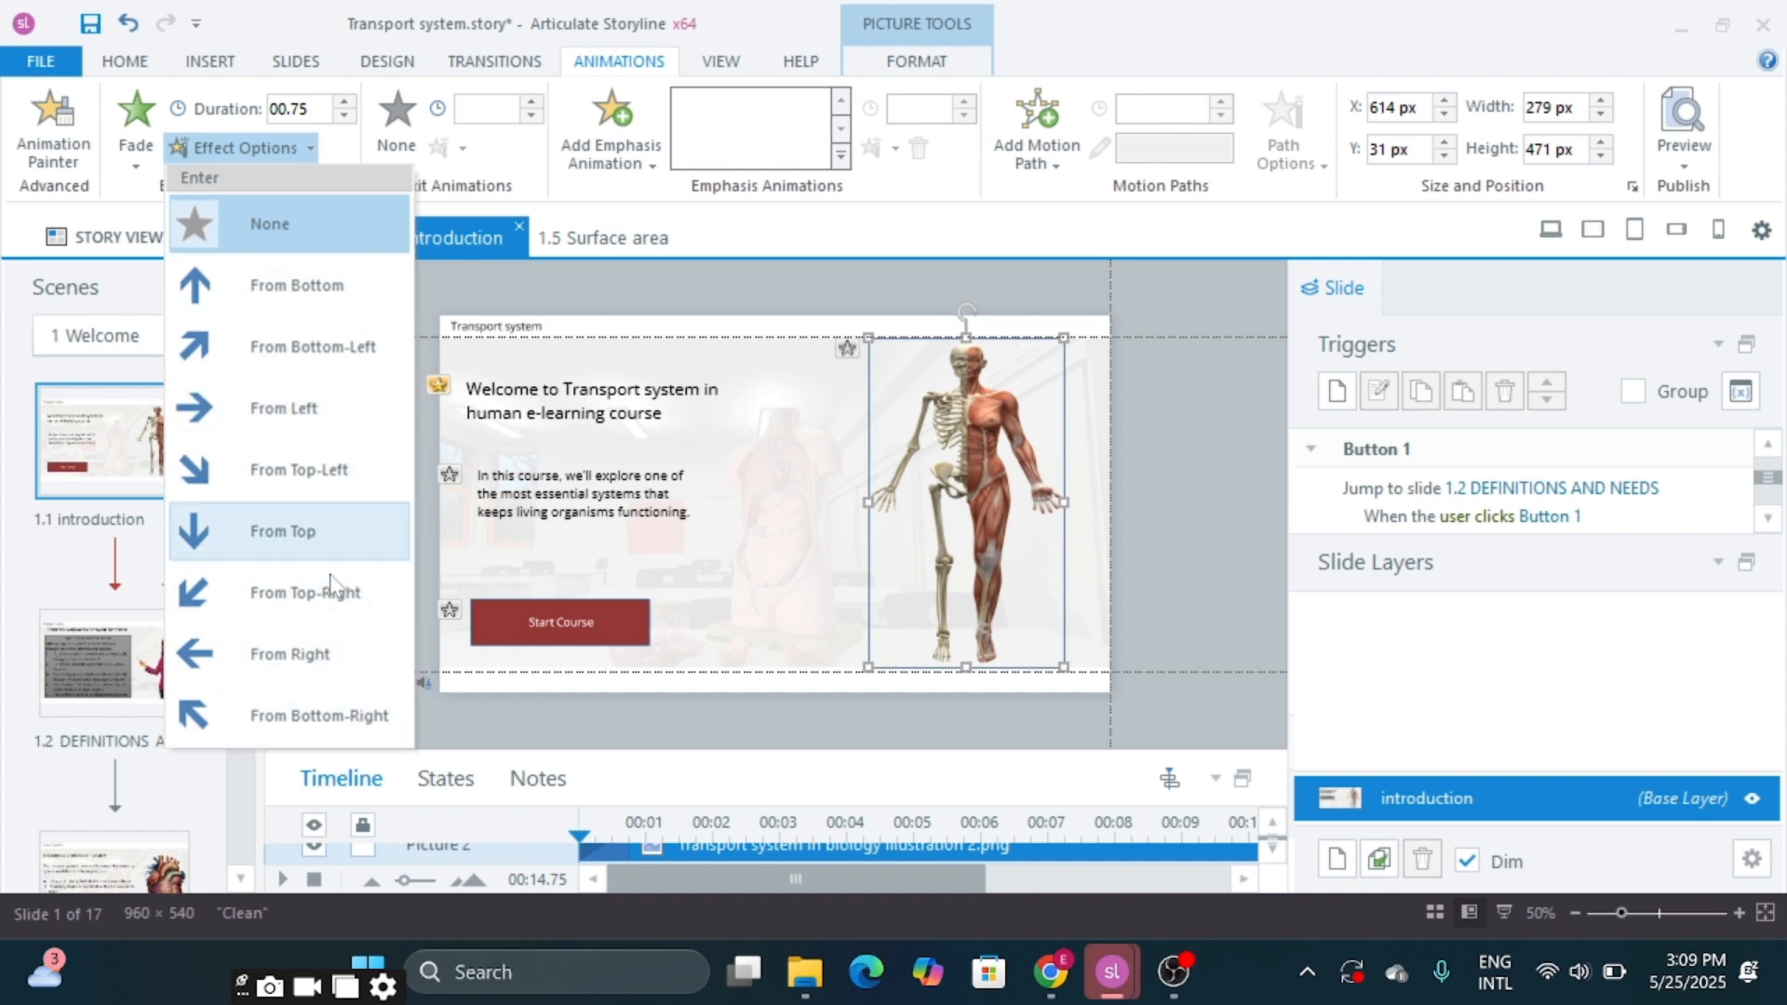
click(324, 657)
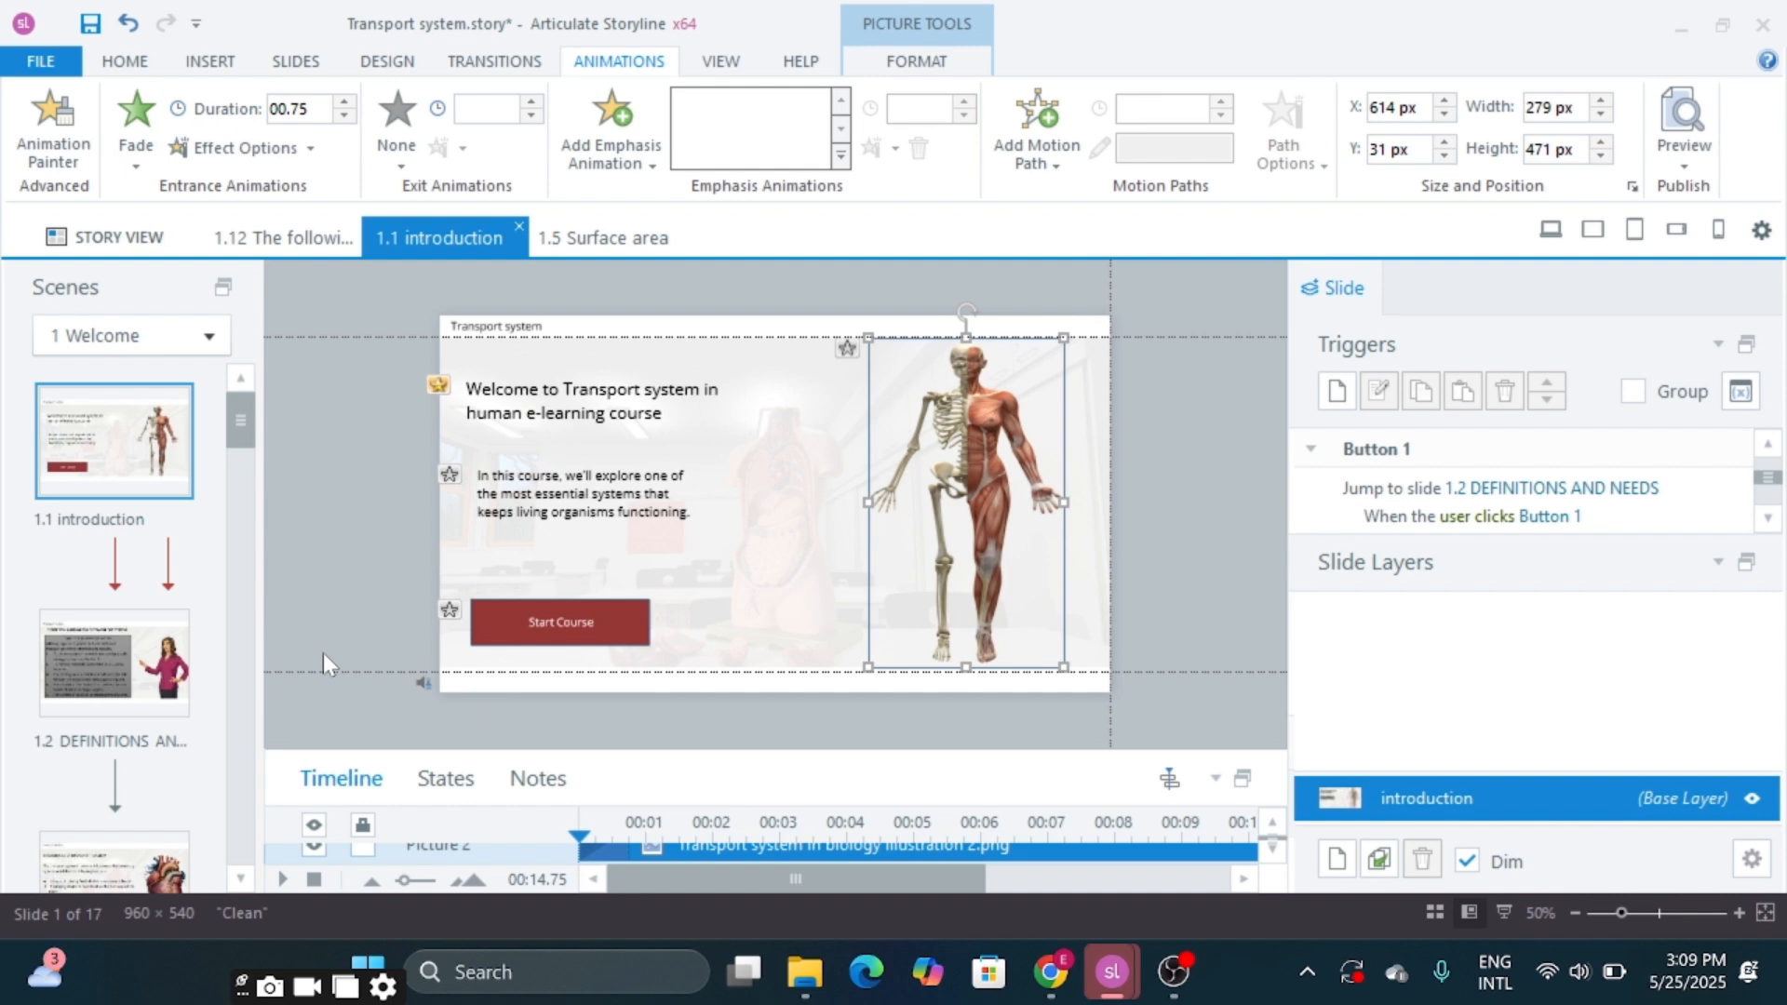
click(365, 577)
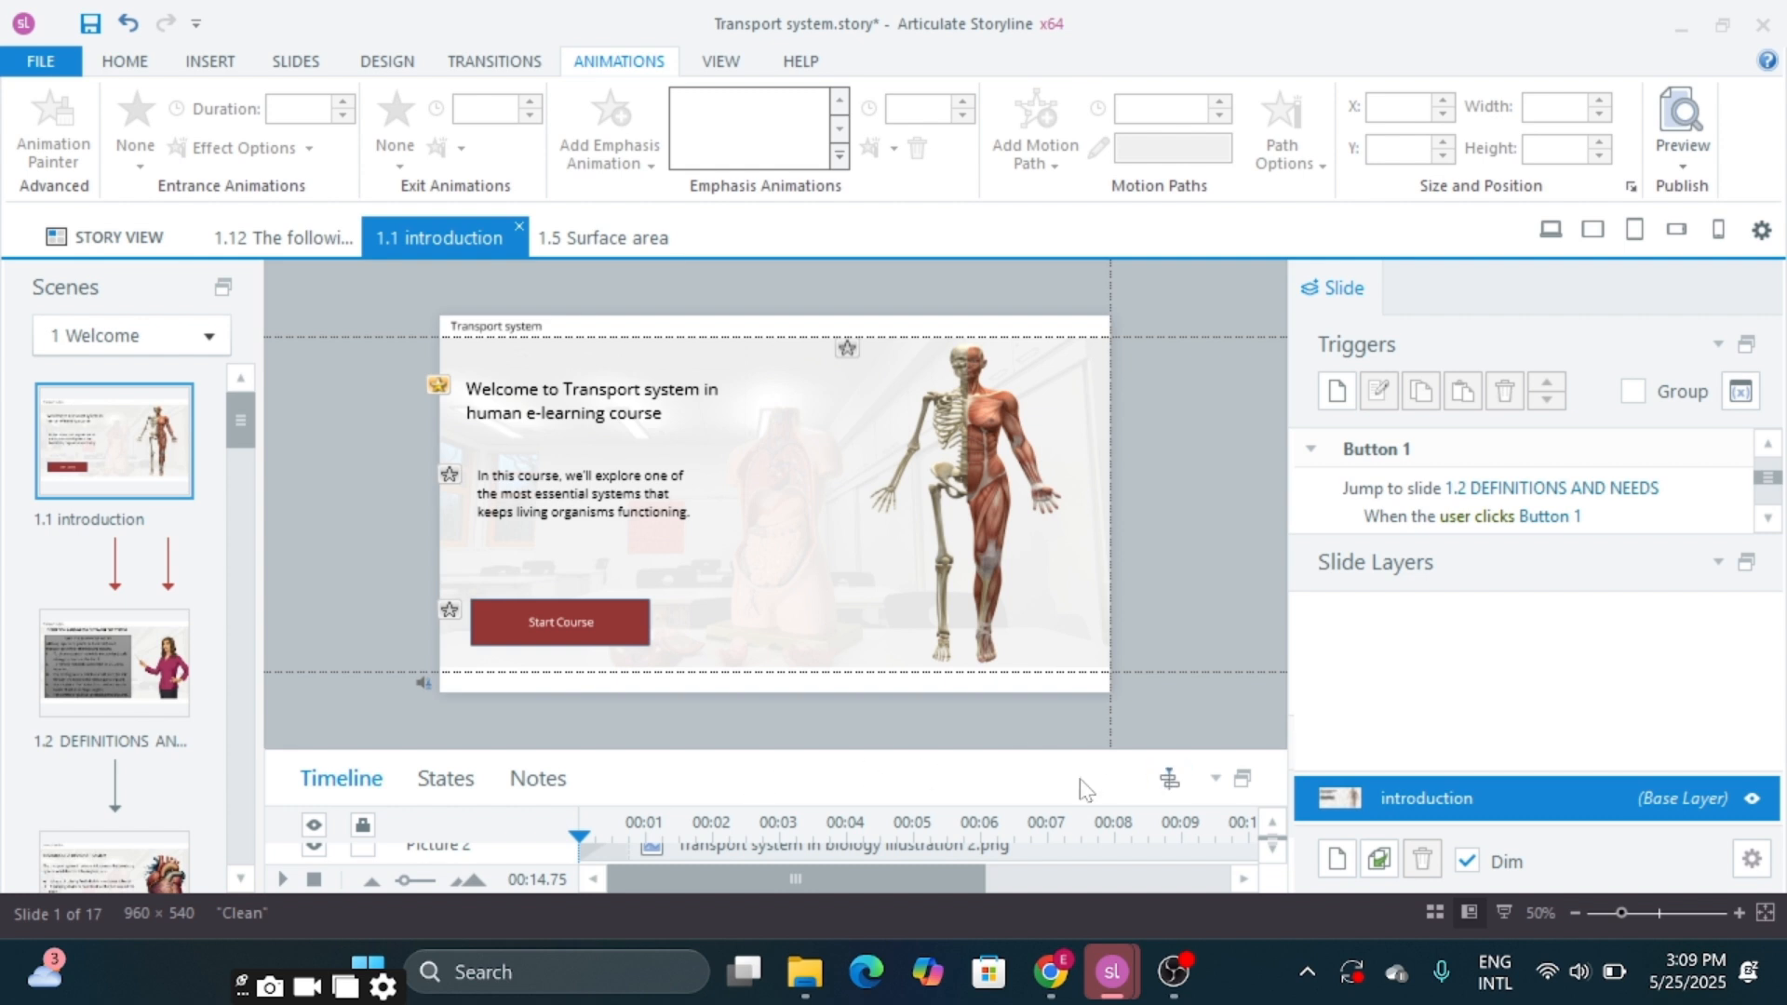
Undock the timeline to examine all object tracks, start and stop its playback, and dock it again
click(1242, 778)
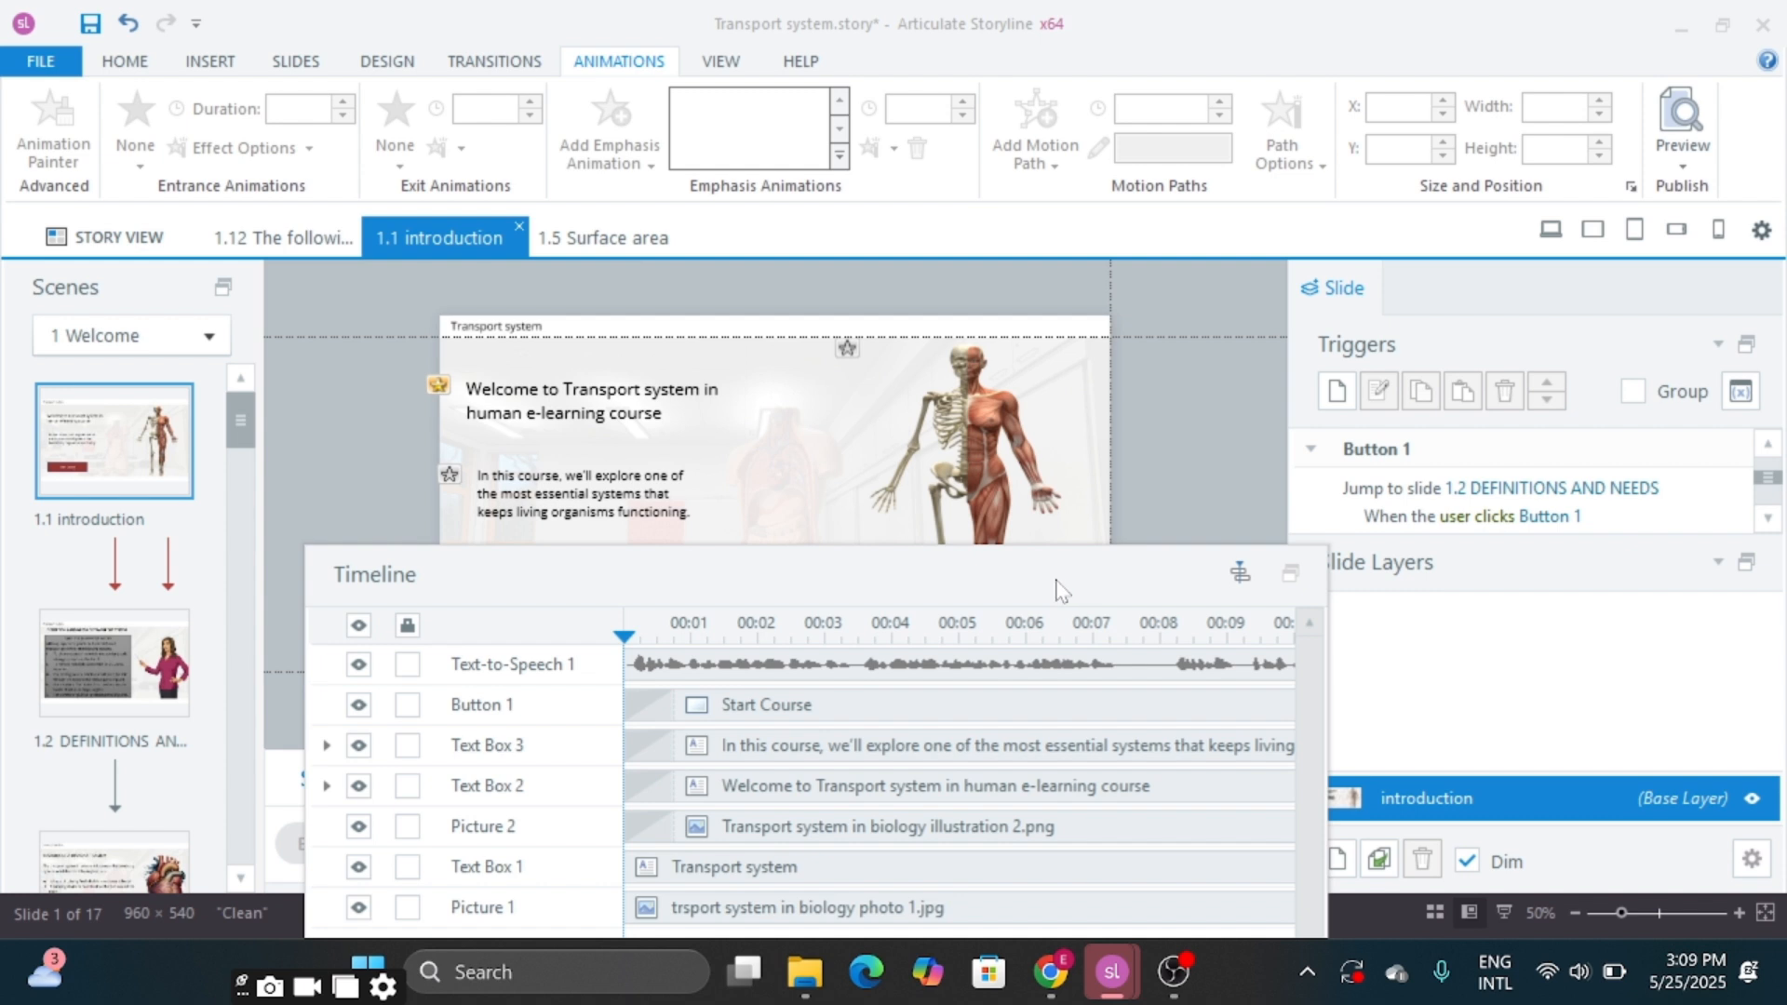
drag(1058, 590, 1054, 334)
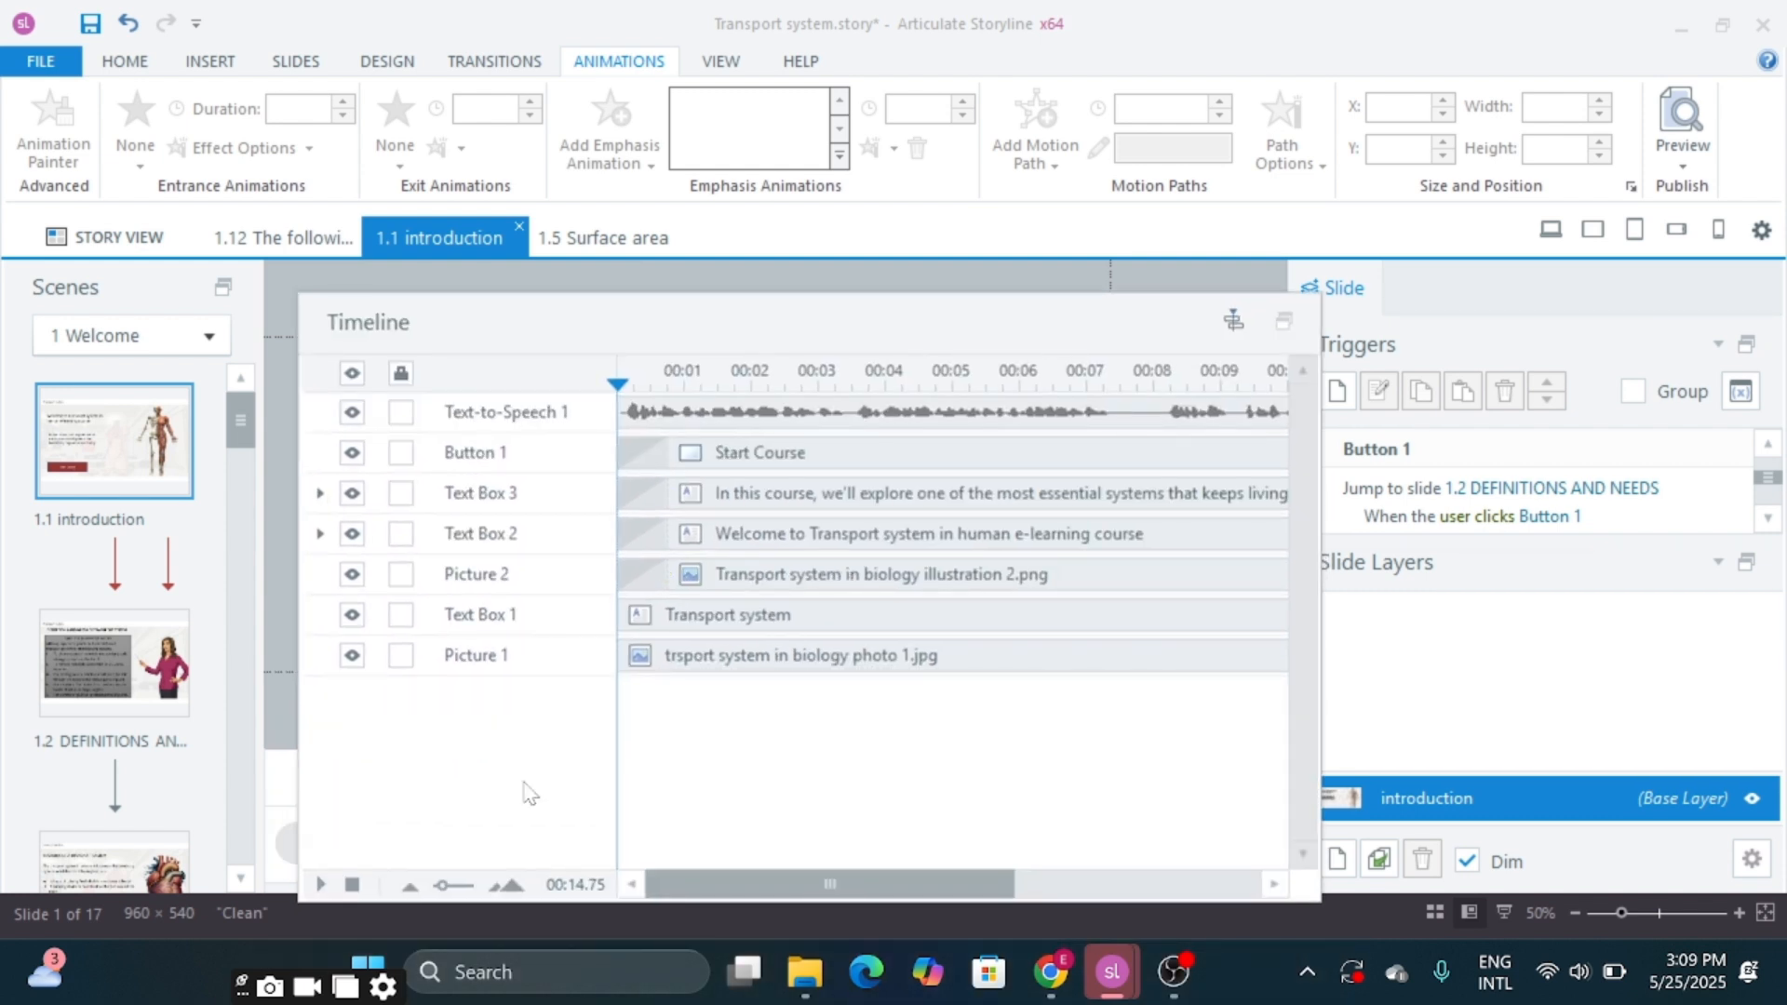
click(311, 882)
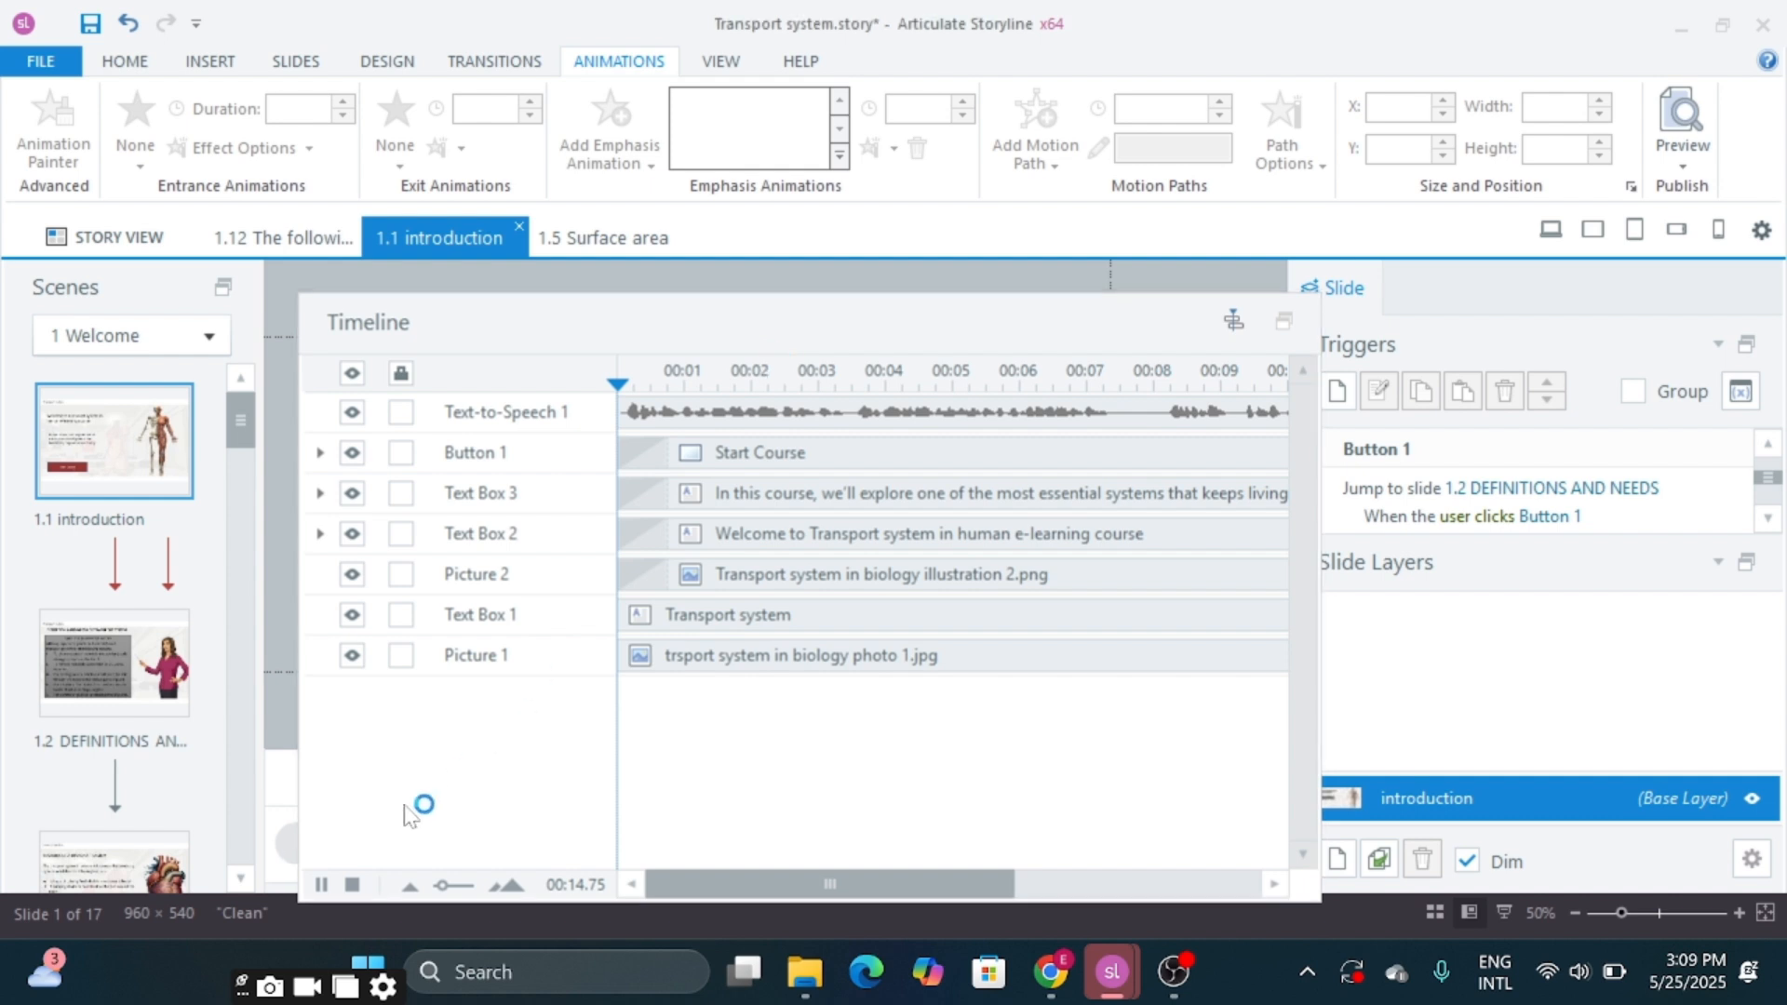
click(318, 890)
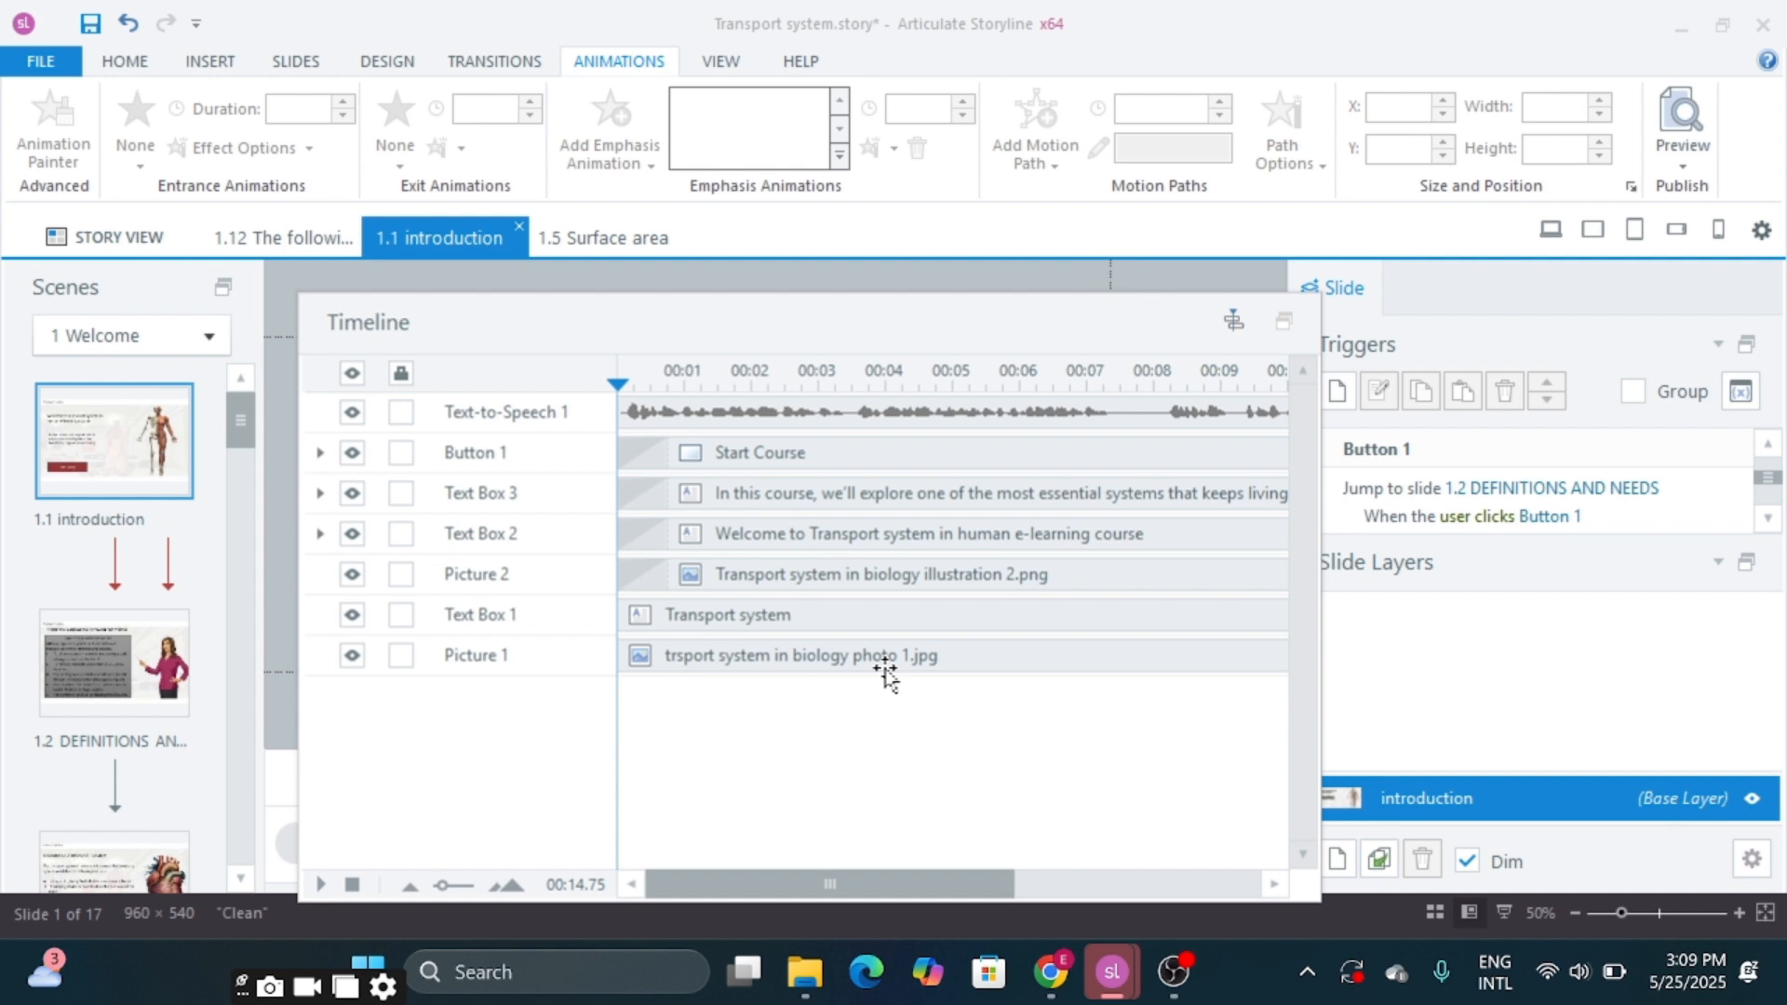
click(1286, 322)
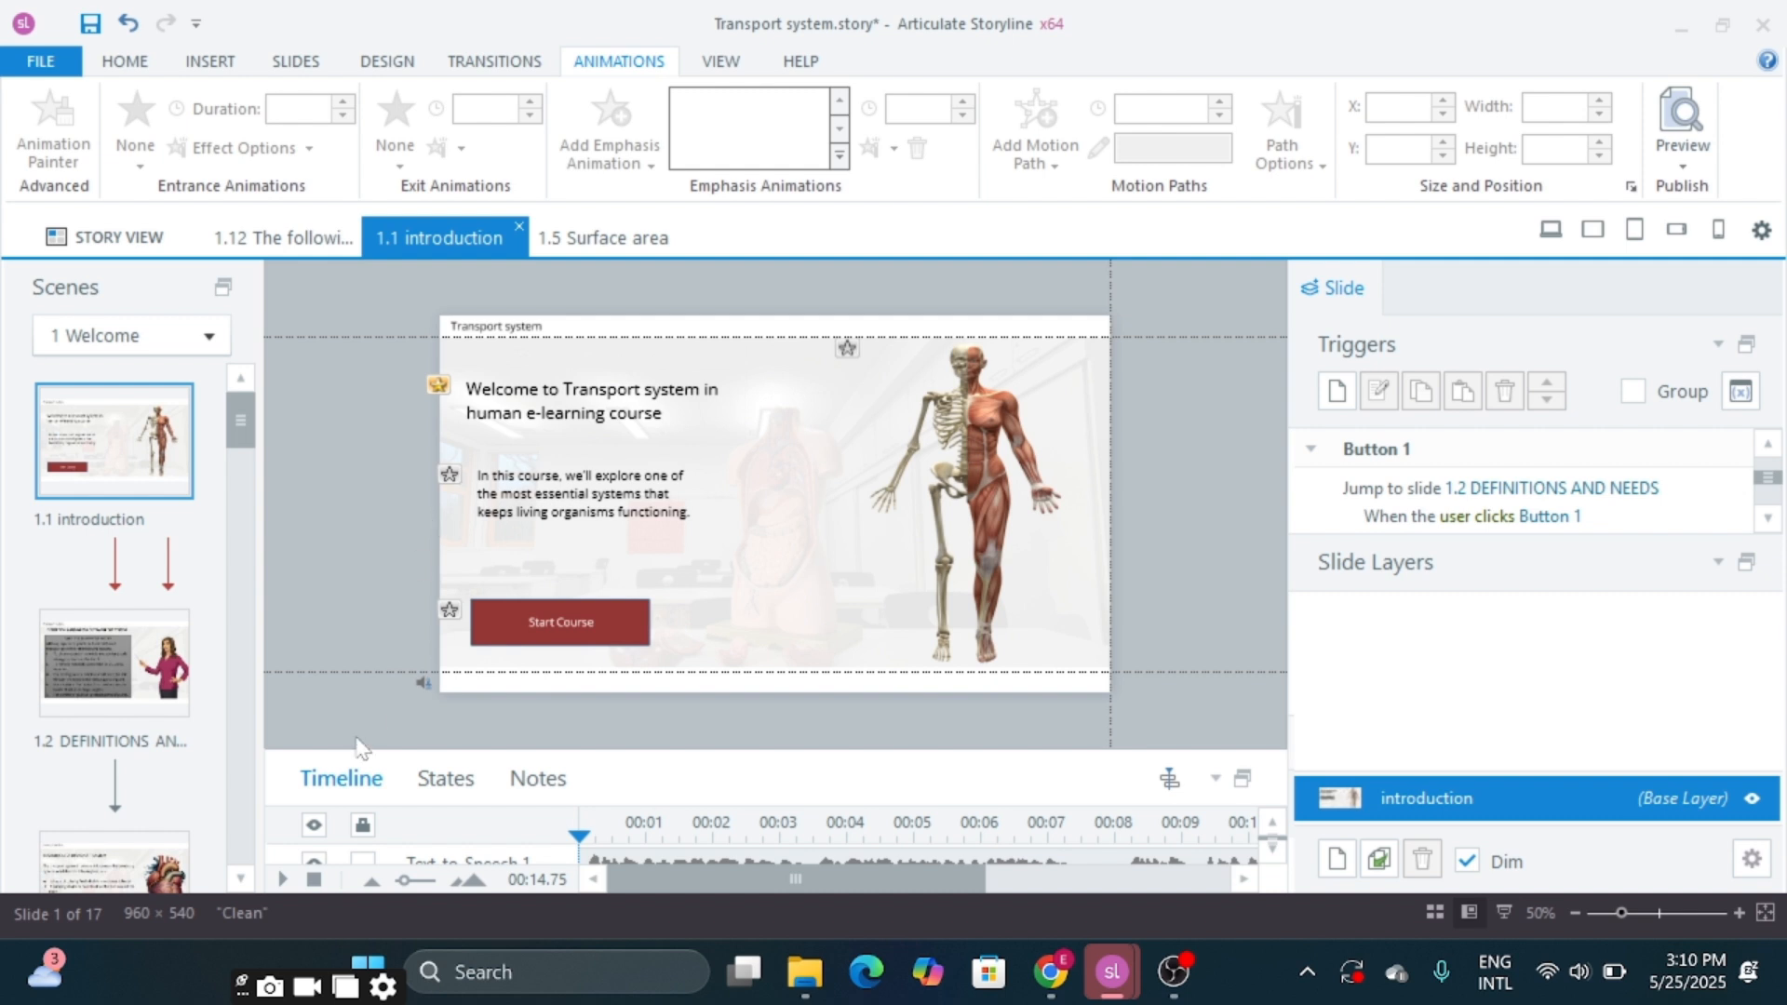
Play the narration and add three cue points at about 0.2, 2.7 and 9.7 seconds, then undock the timeline
click(282, 884)
click(1243, 779)
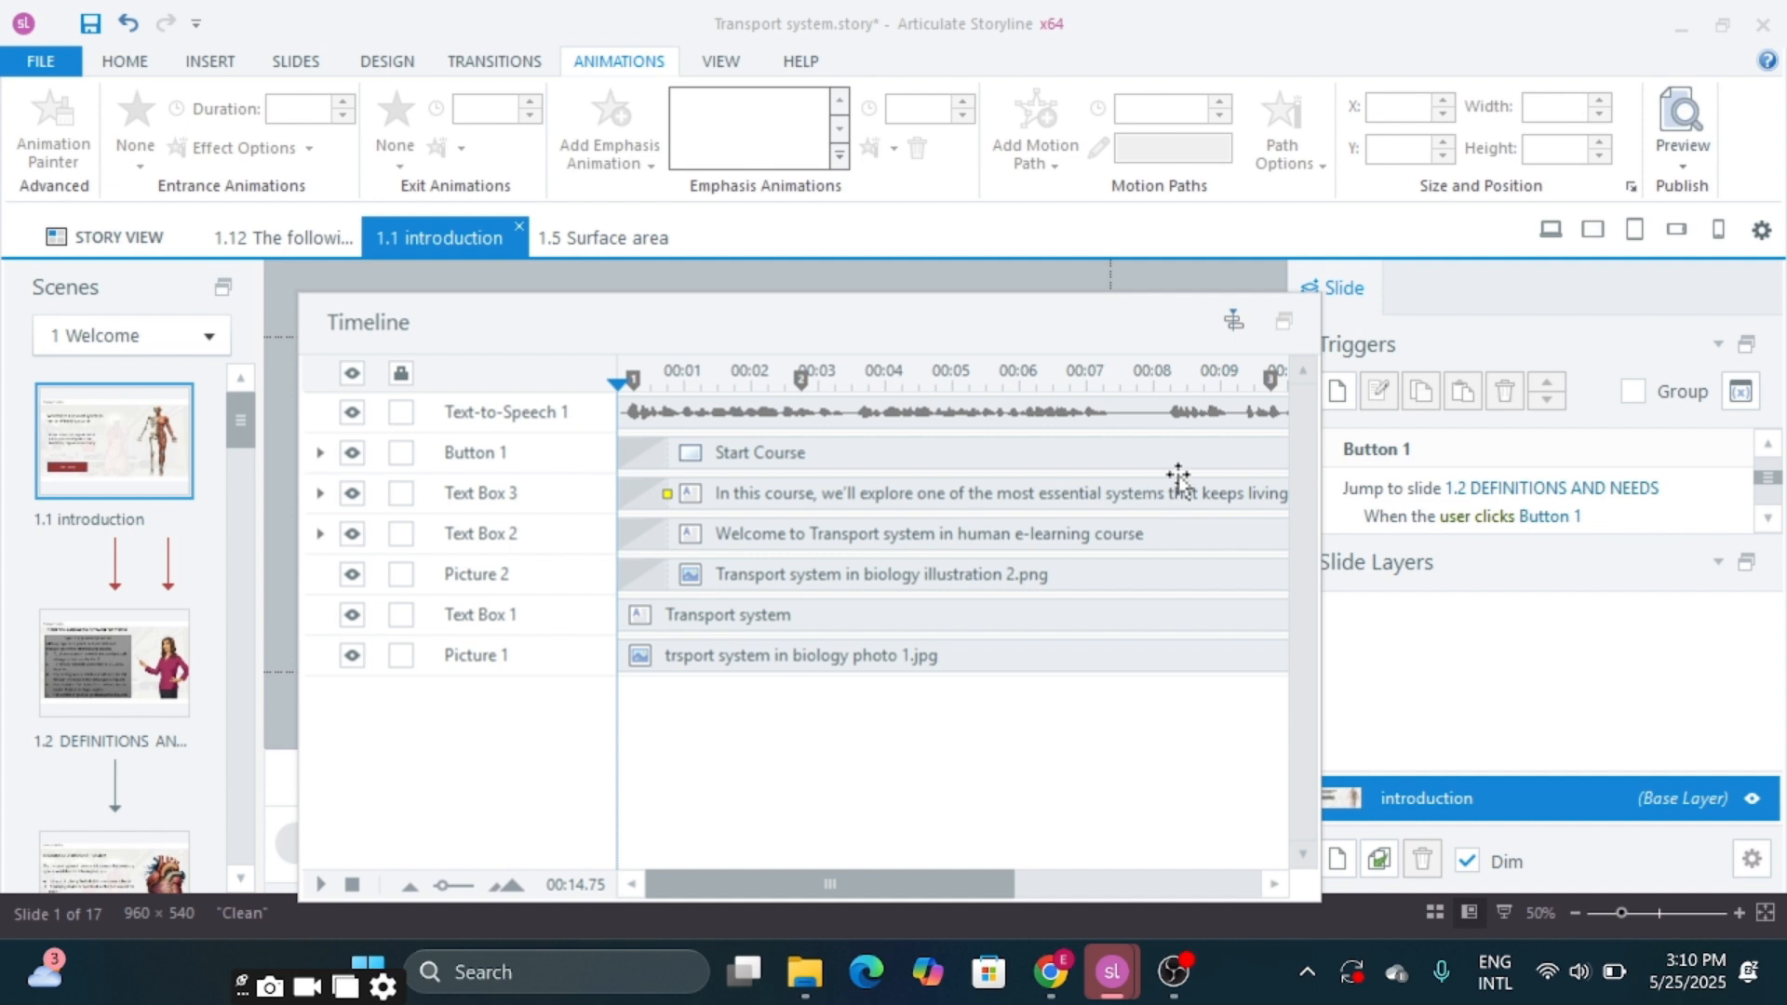
Shorten the slide's timeline to 10.56 seconds so it ends with the narration, and dock the timeline again
click(1177, 896)
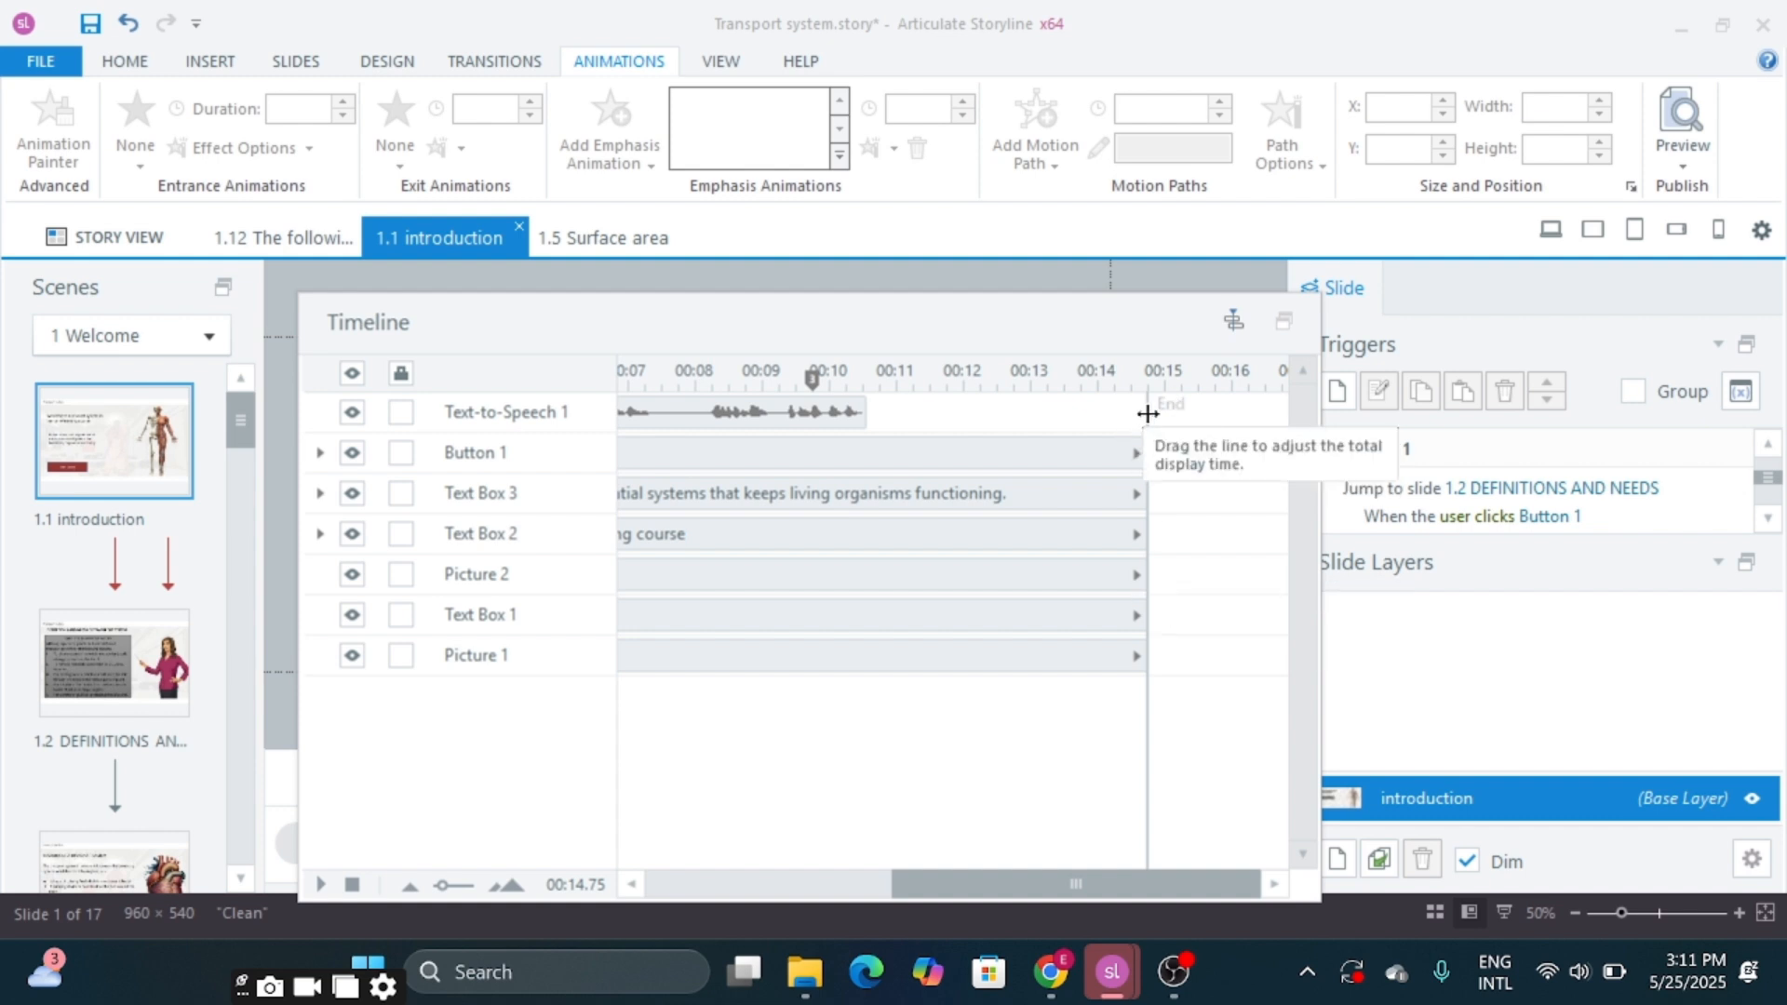
drag(1148, 413, 866, 426)
click(867, 427)
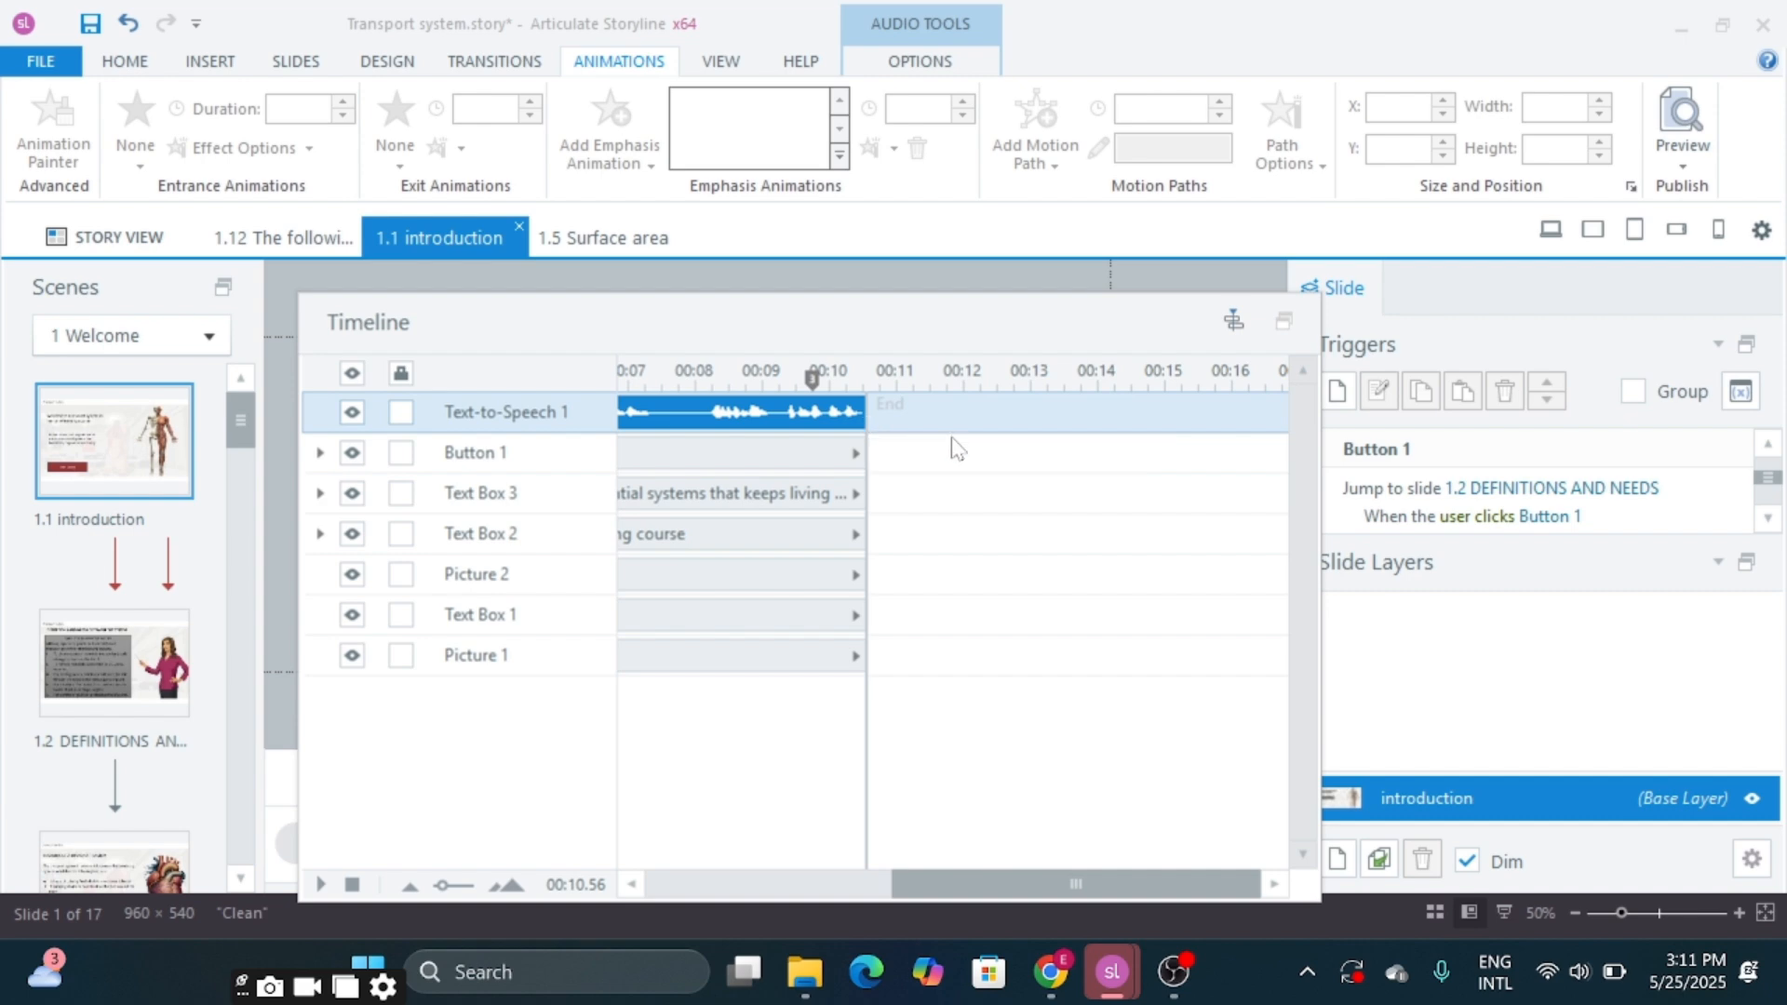
click(1283, 321)
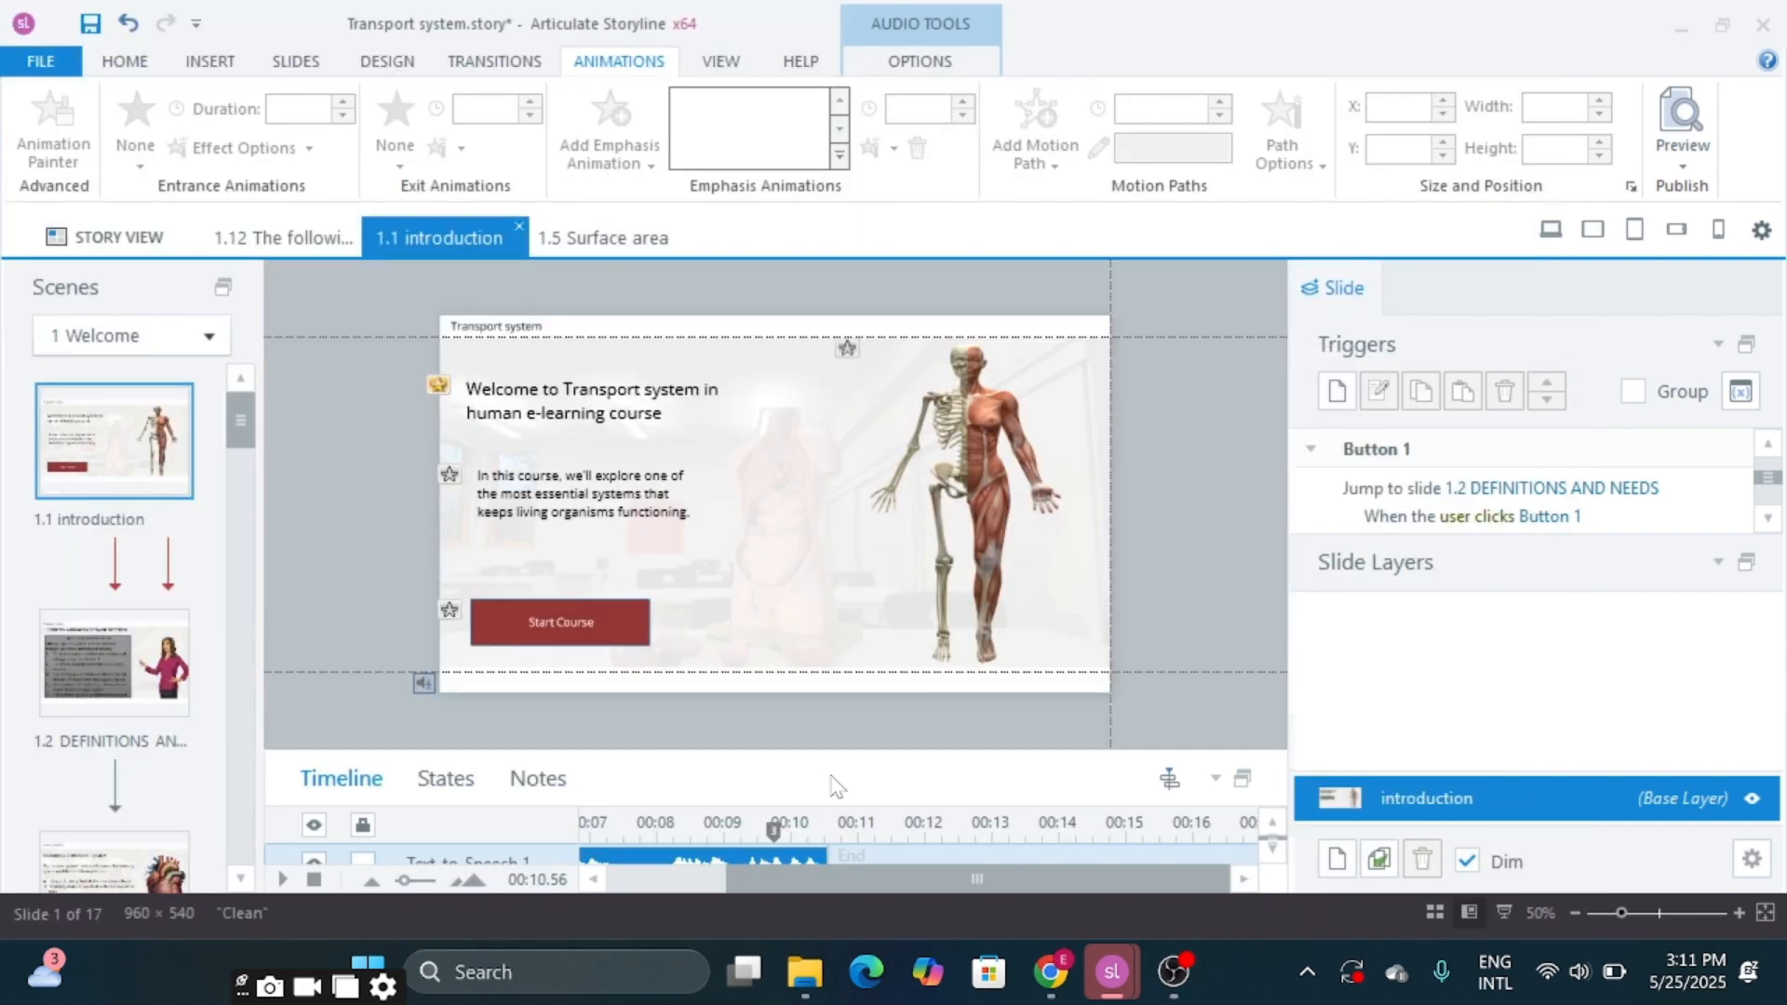
click(627, 887)
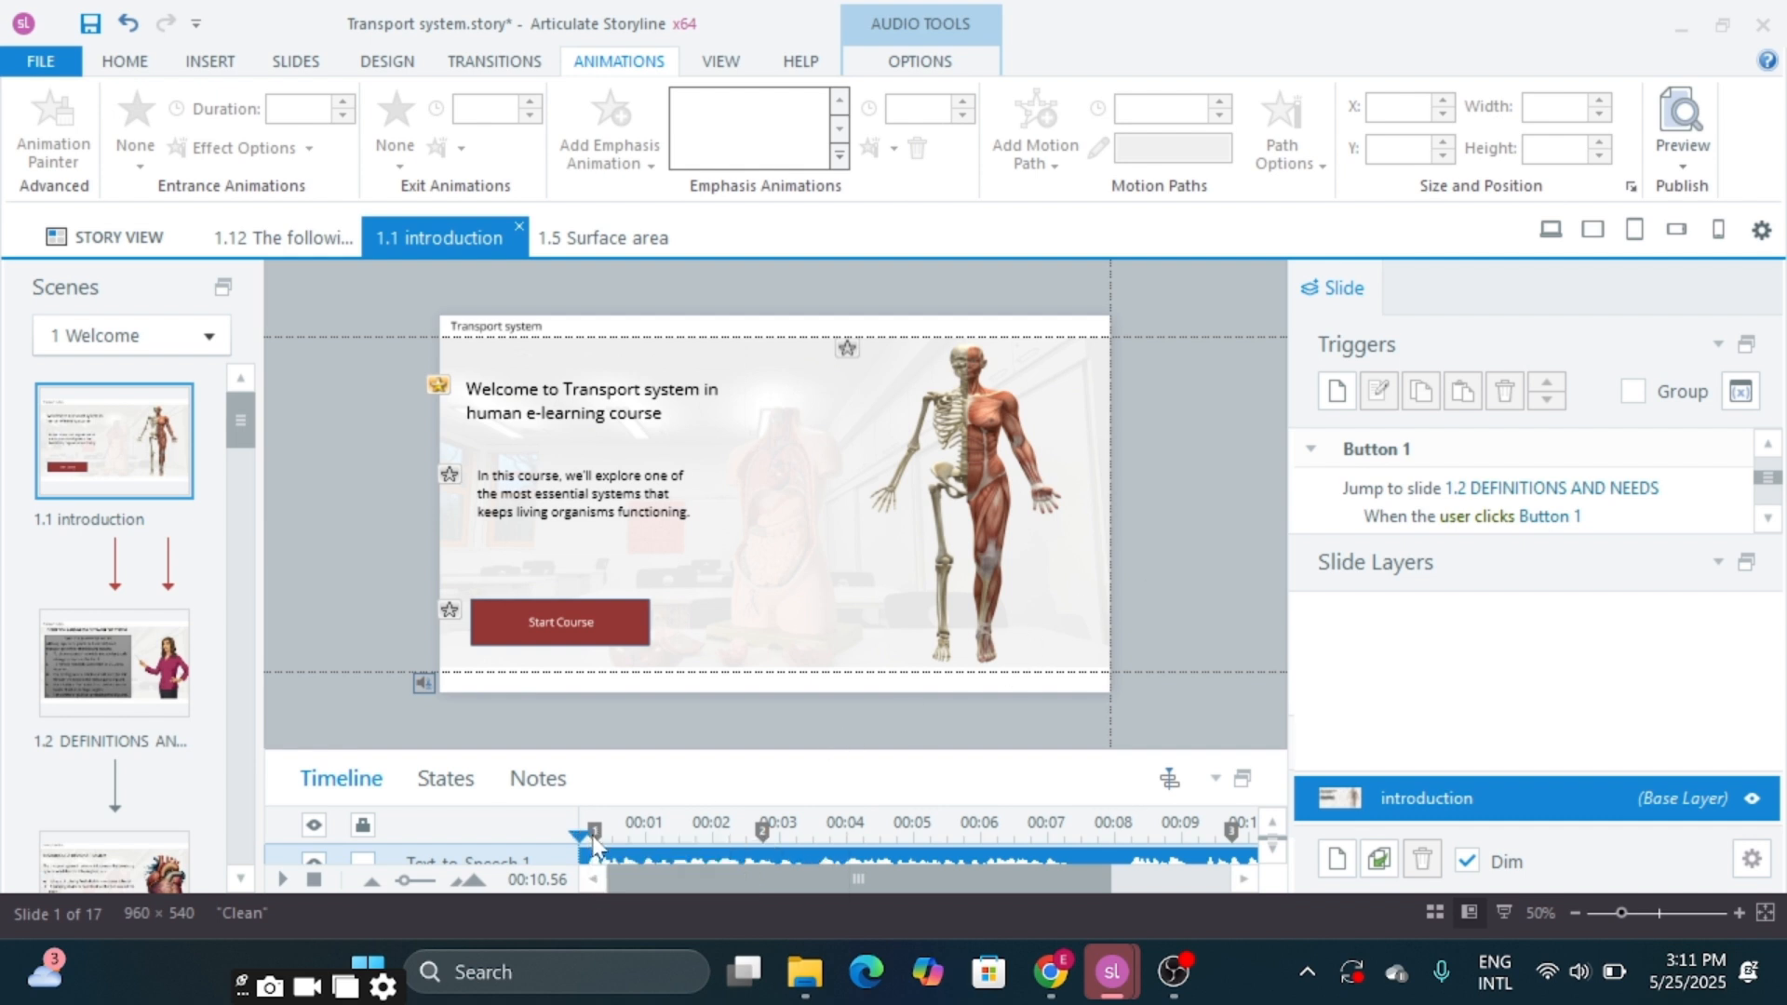
Undock the timeline and align the "Welcome to Transport system in human e-learning course" text box to Cue Point 1
click(1243, 778)
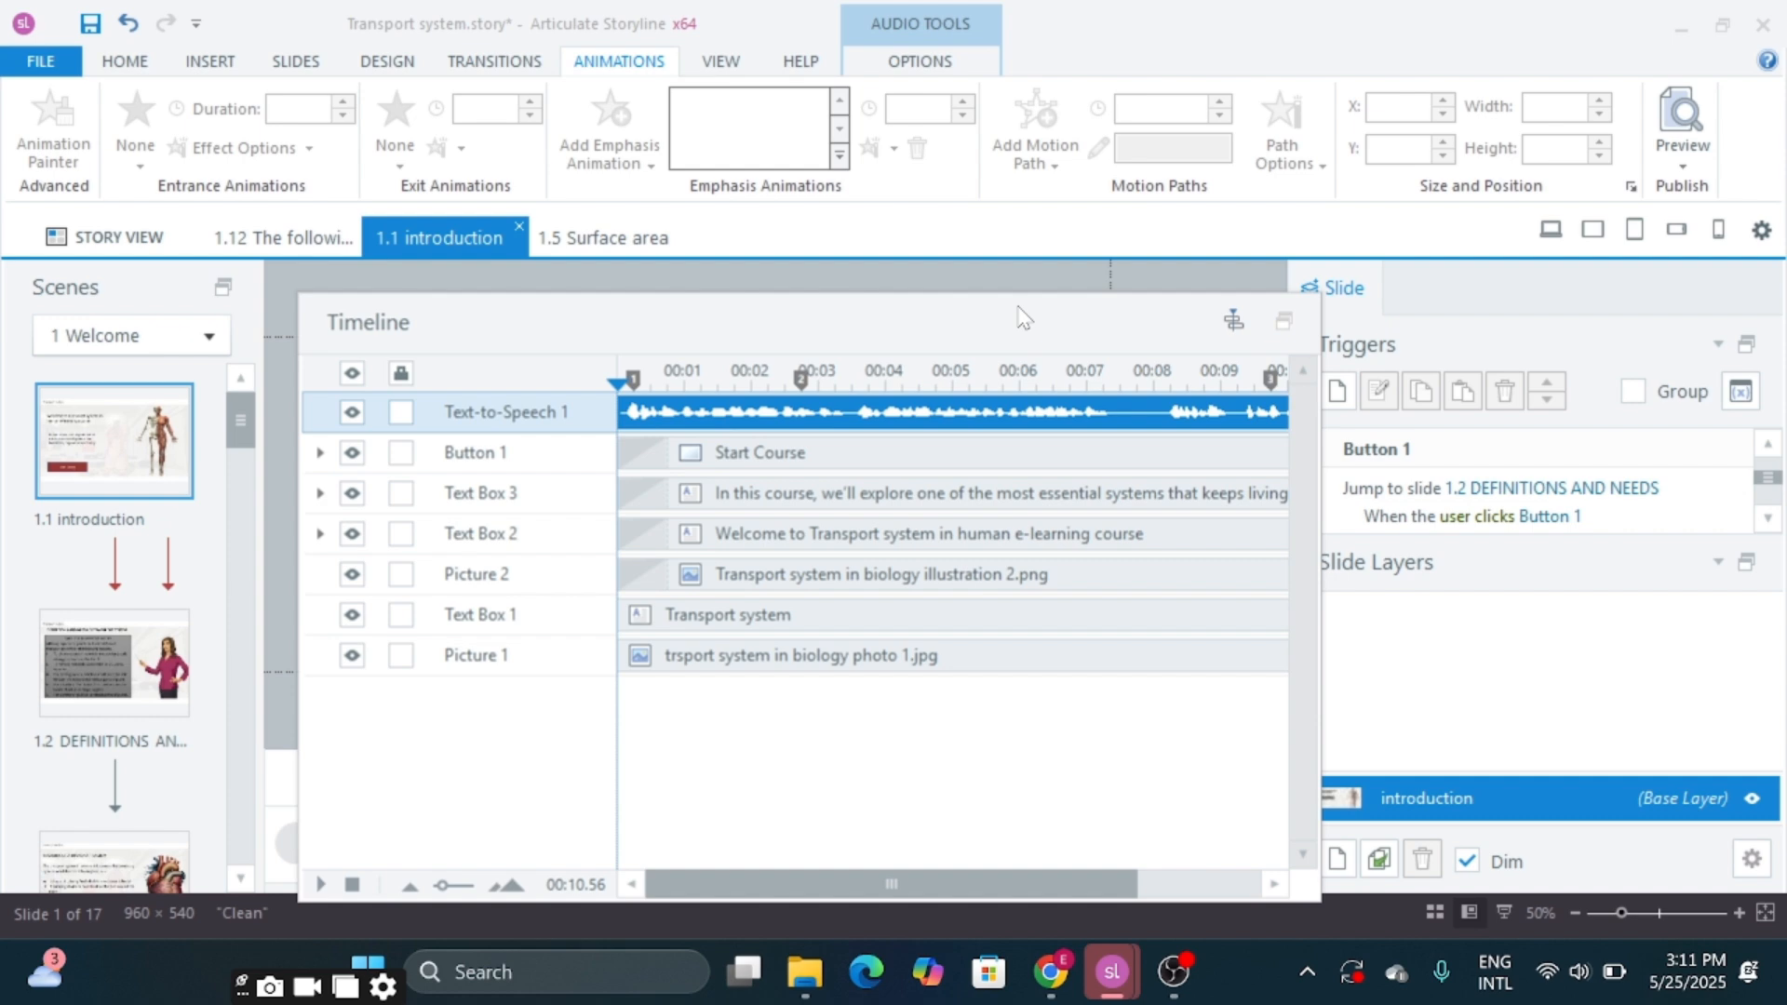
drag(1017, 311, 1152, 371)
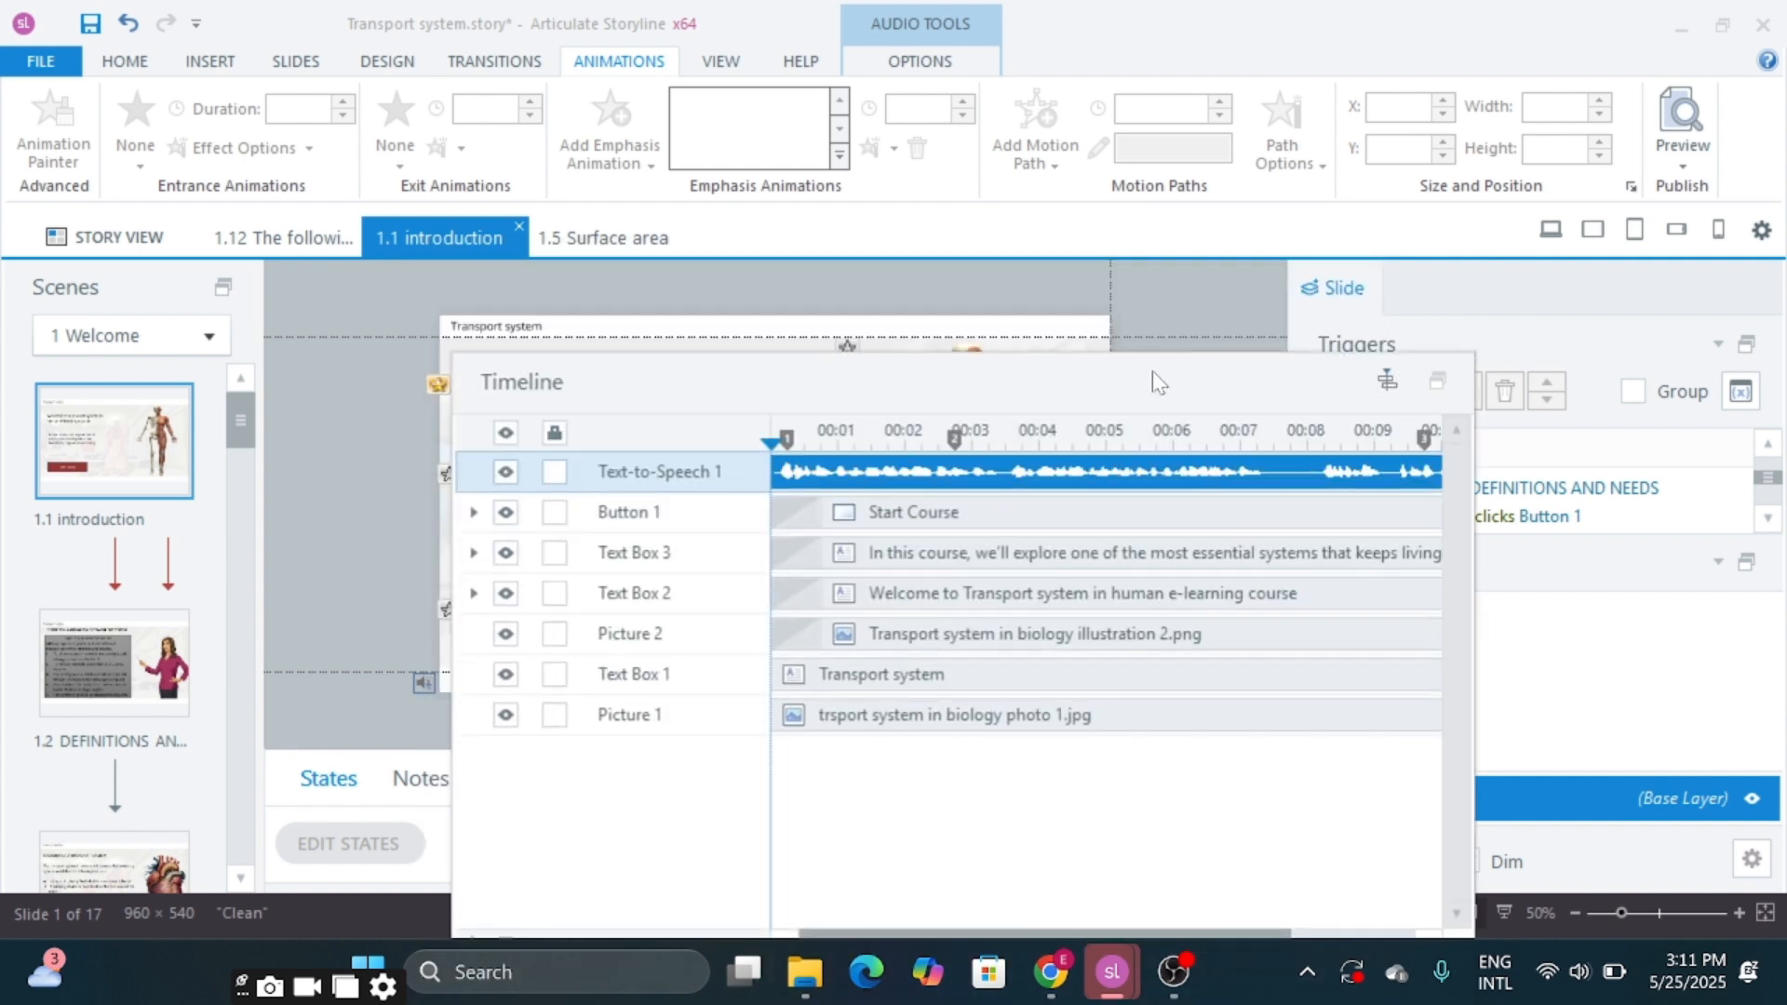
click(913, 542)
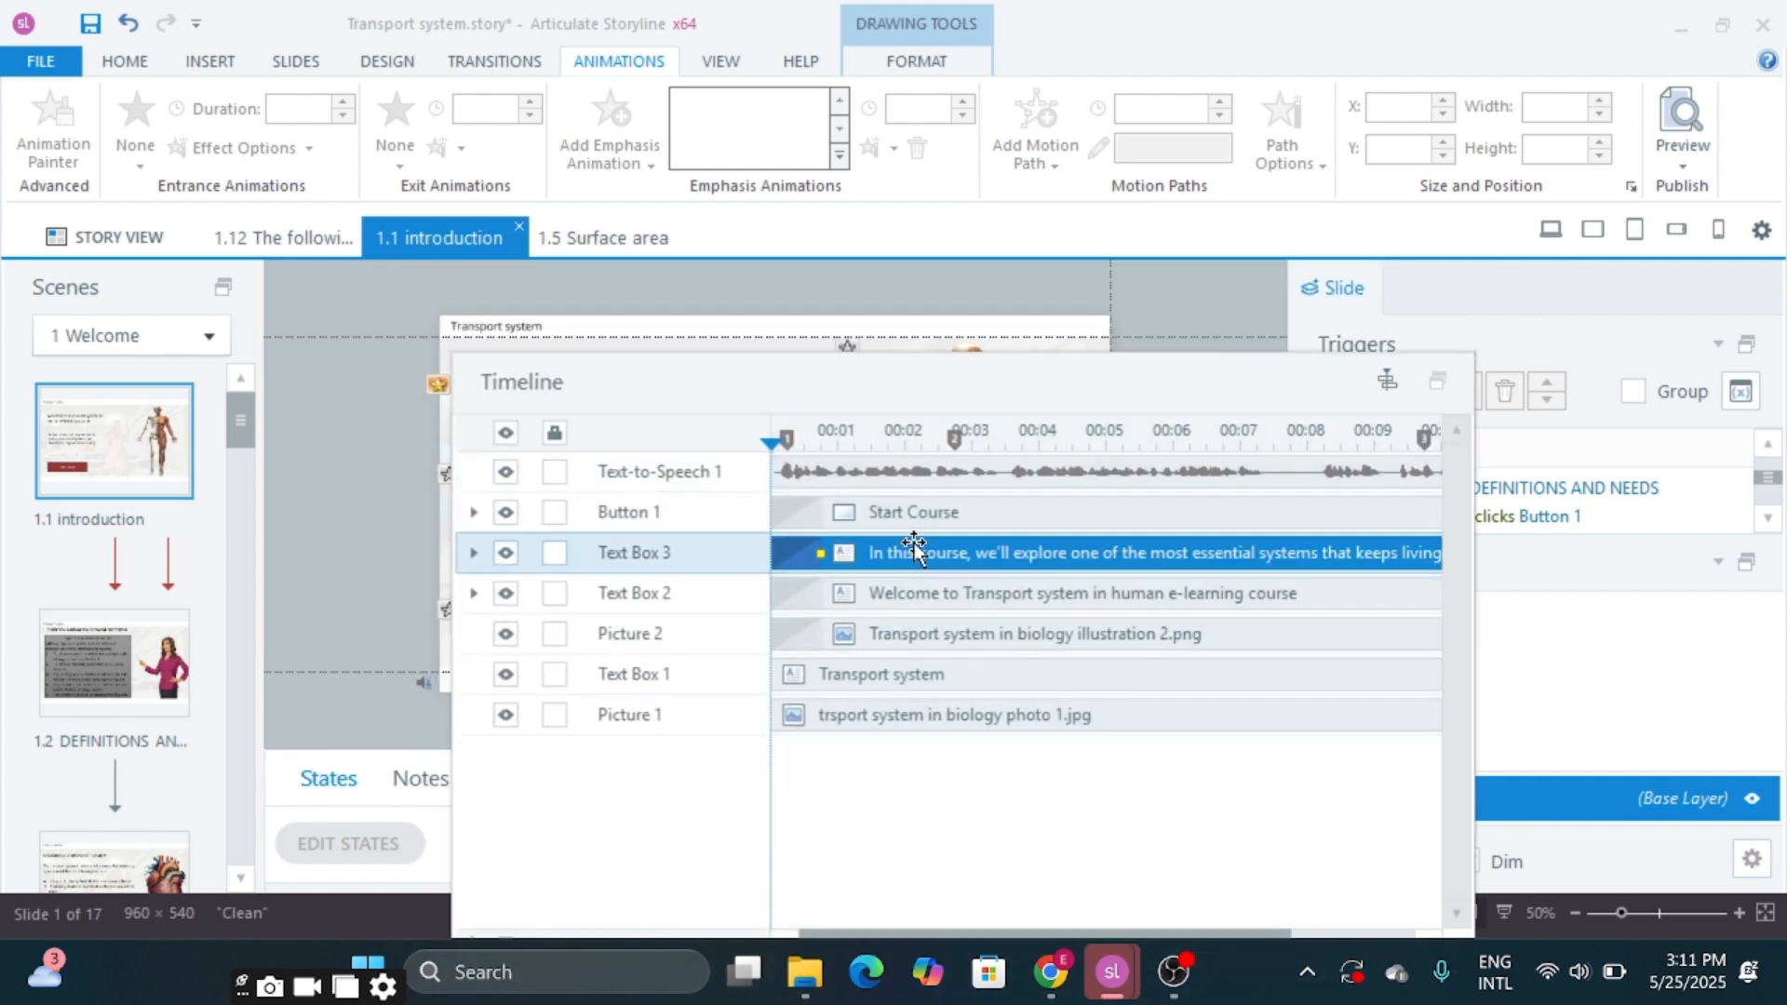
click(942, 602)
drag(1003, 396, 1368, 327)
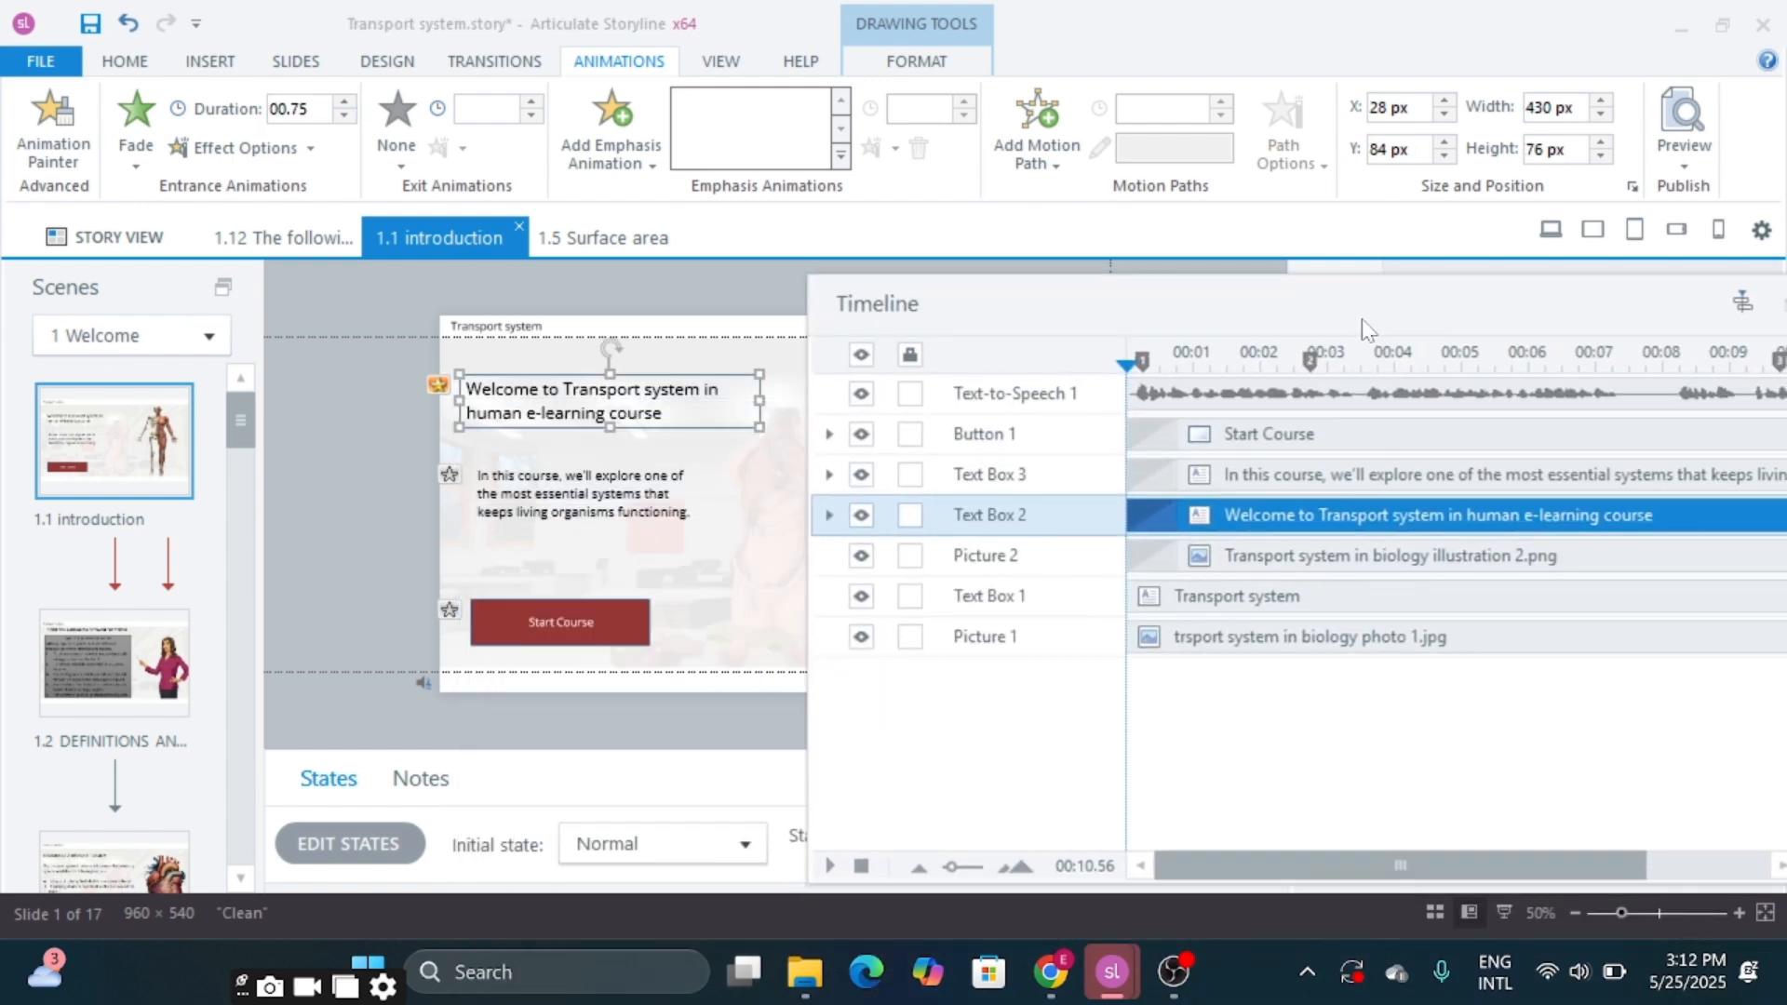
right_click(1398, 532)
mouse_move(1571, 322)
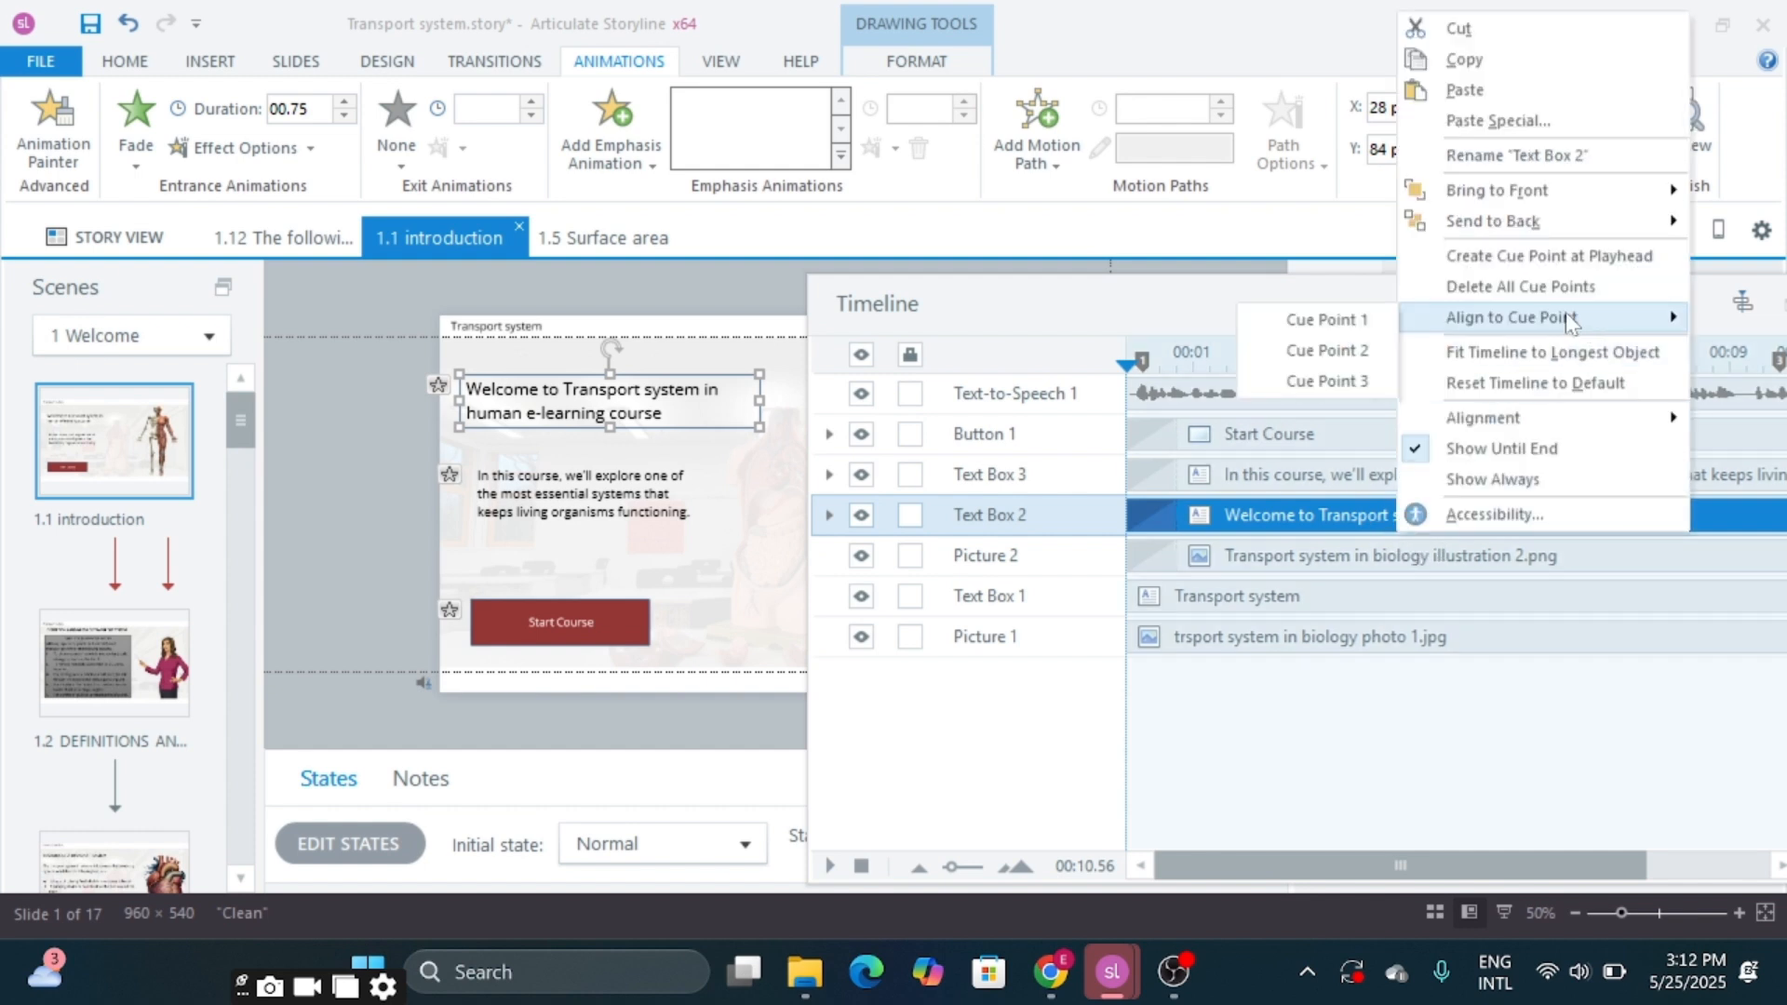
click(1325, 321)
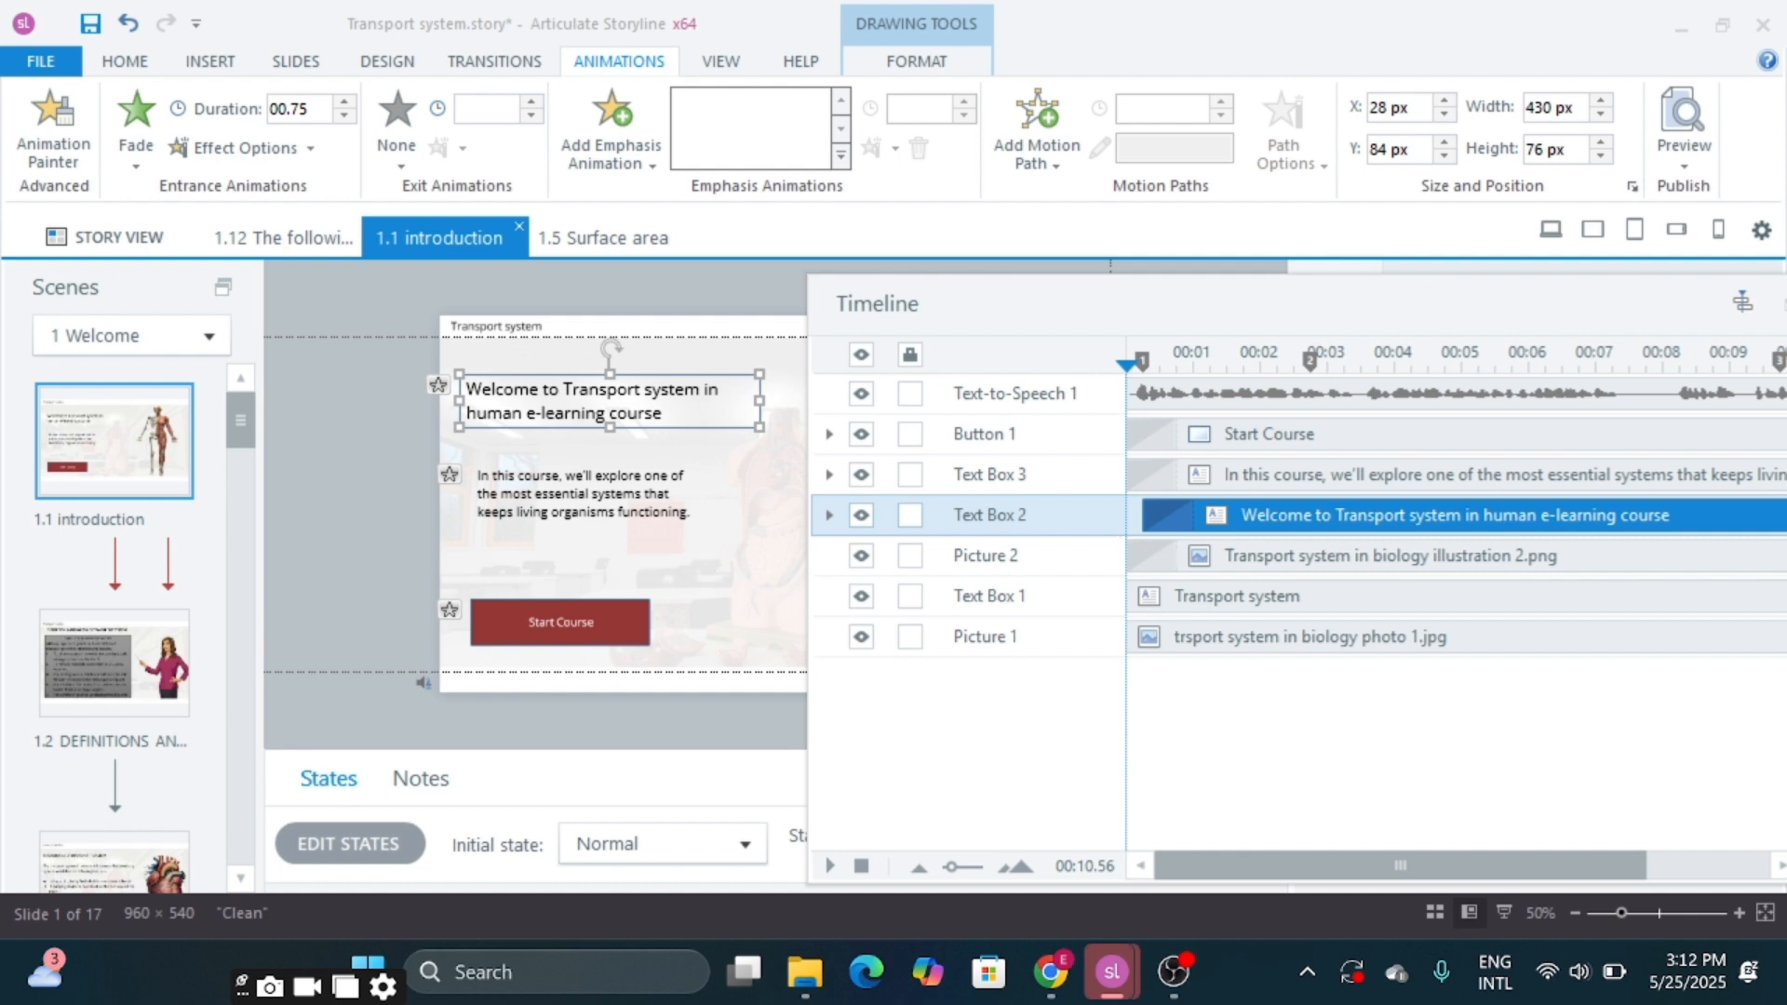
click(1391, 473)
right_click(1386, 465)
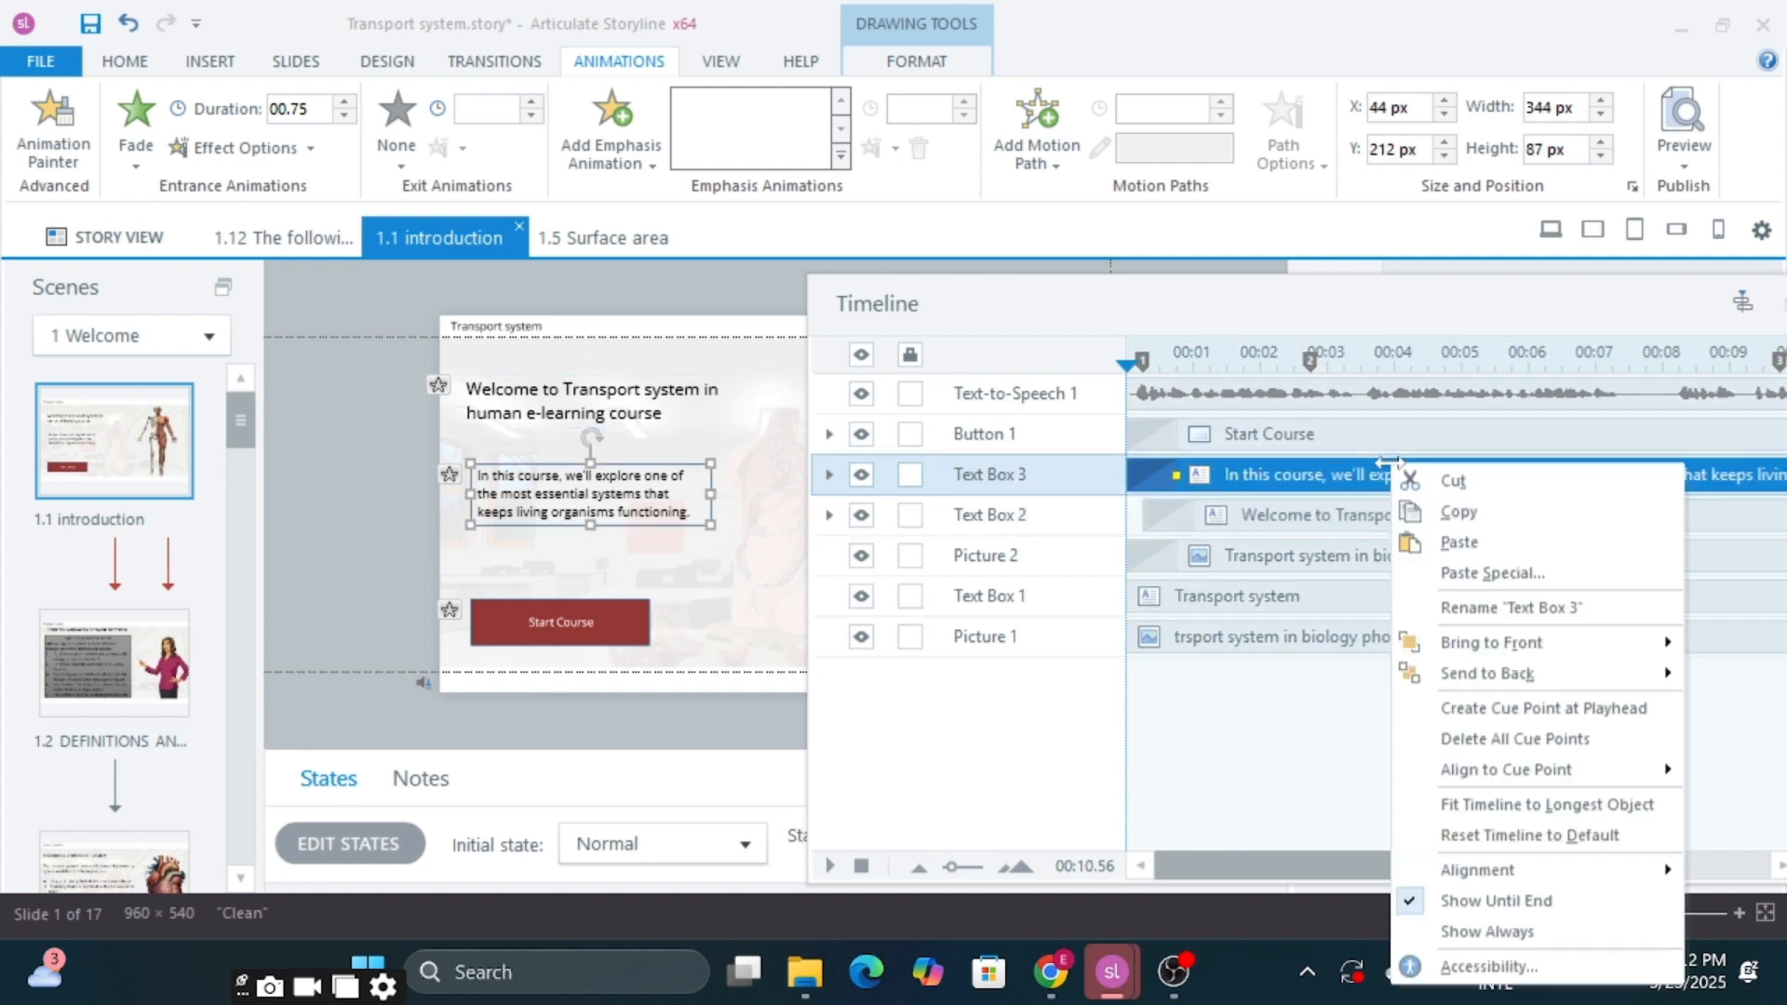
click(1040, 801)
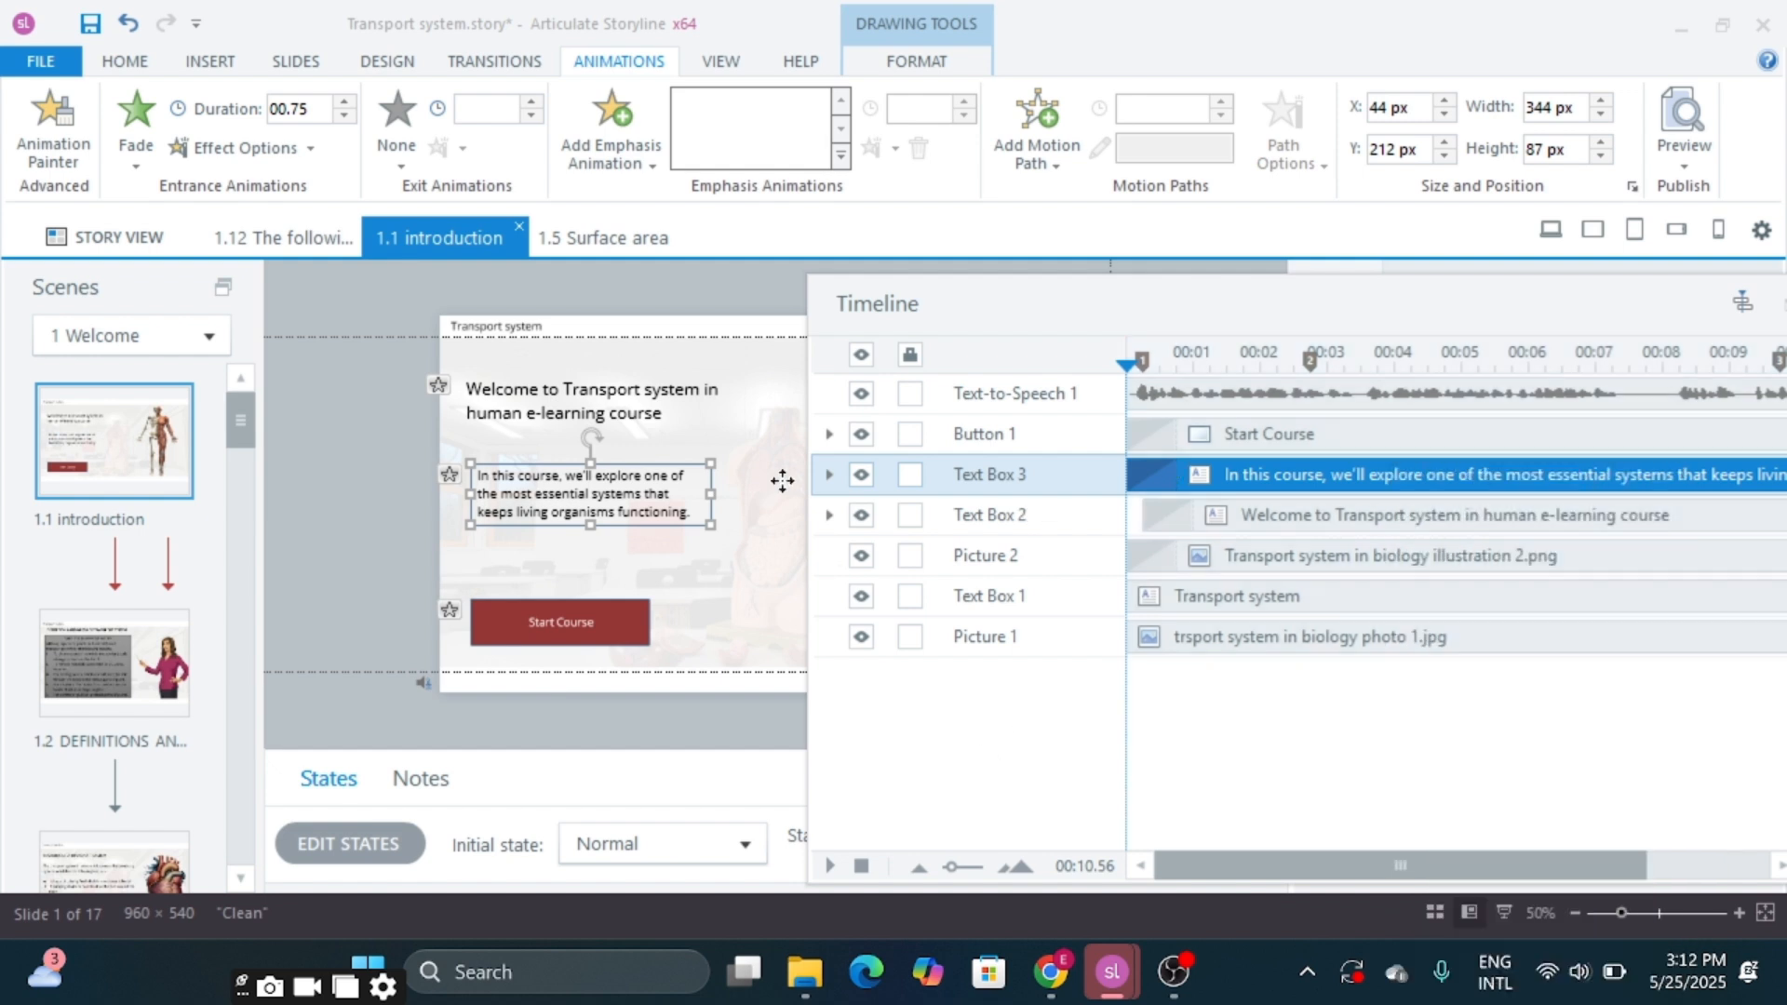
click(830, 475)
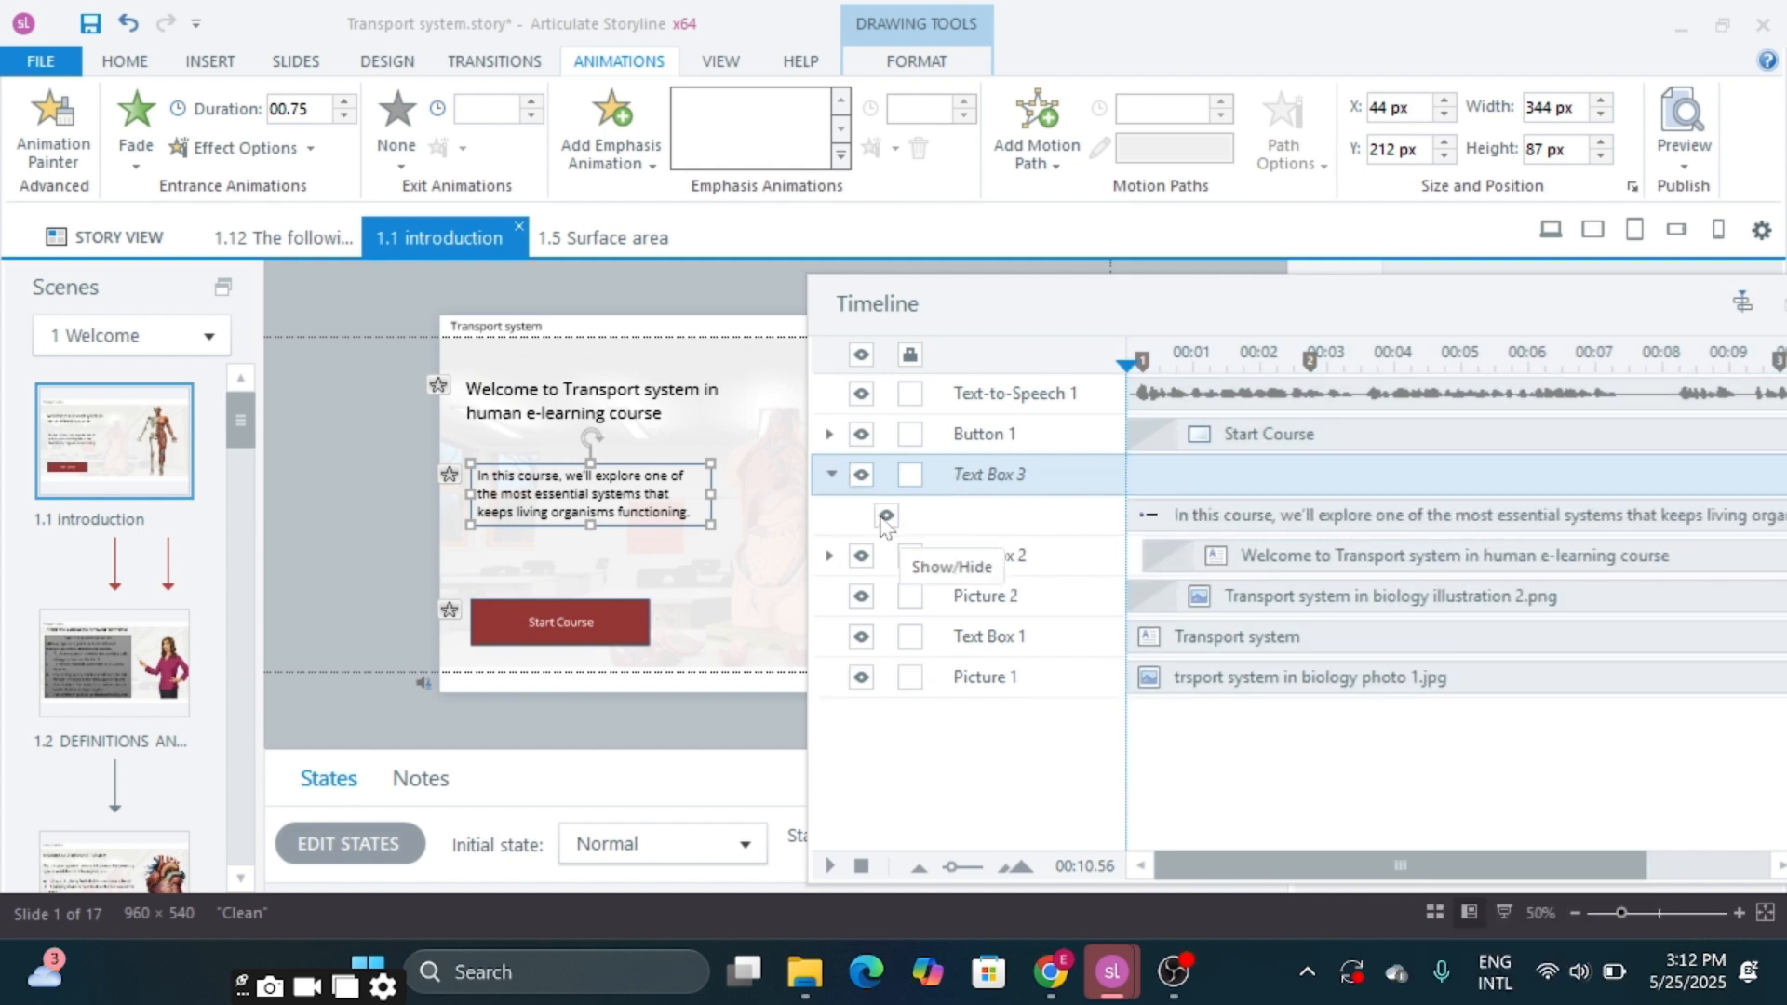
click(1224, 510)
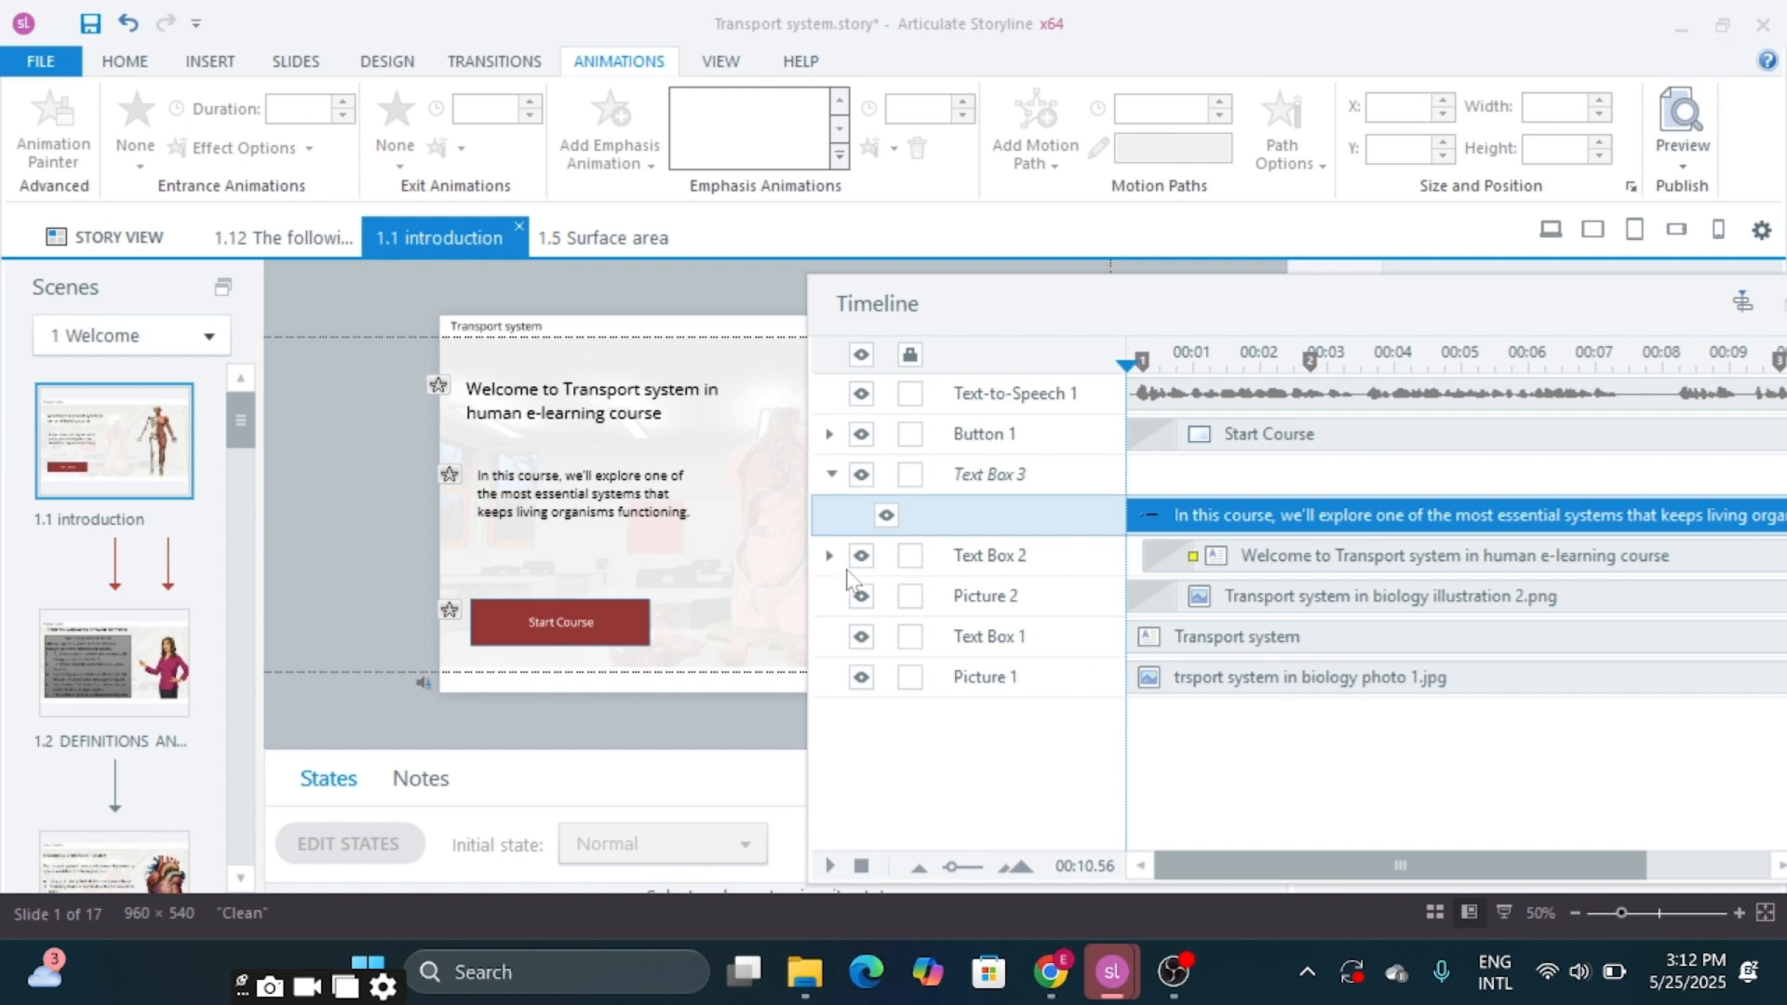
click(832, 477)
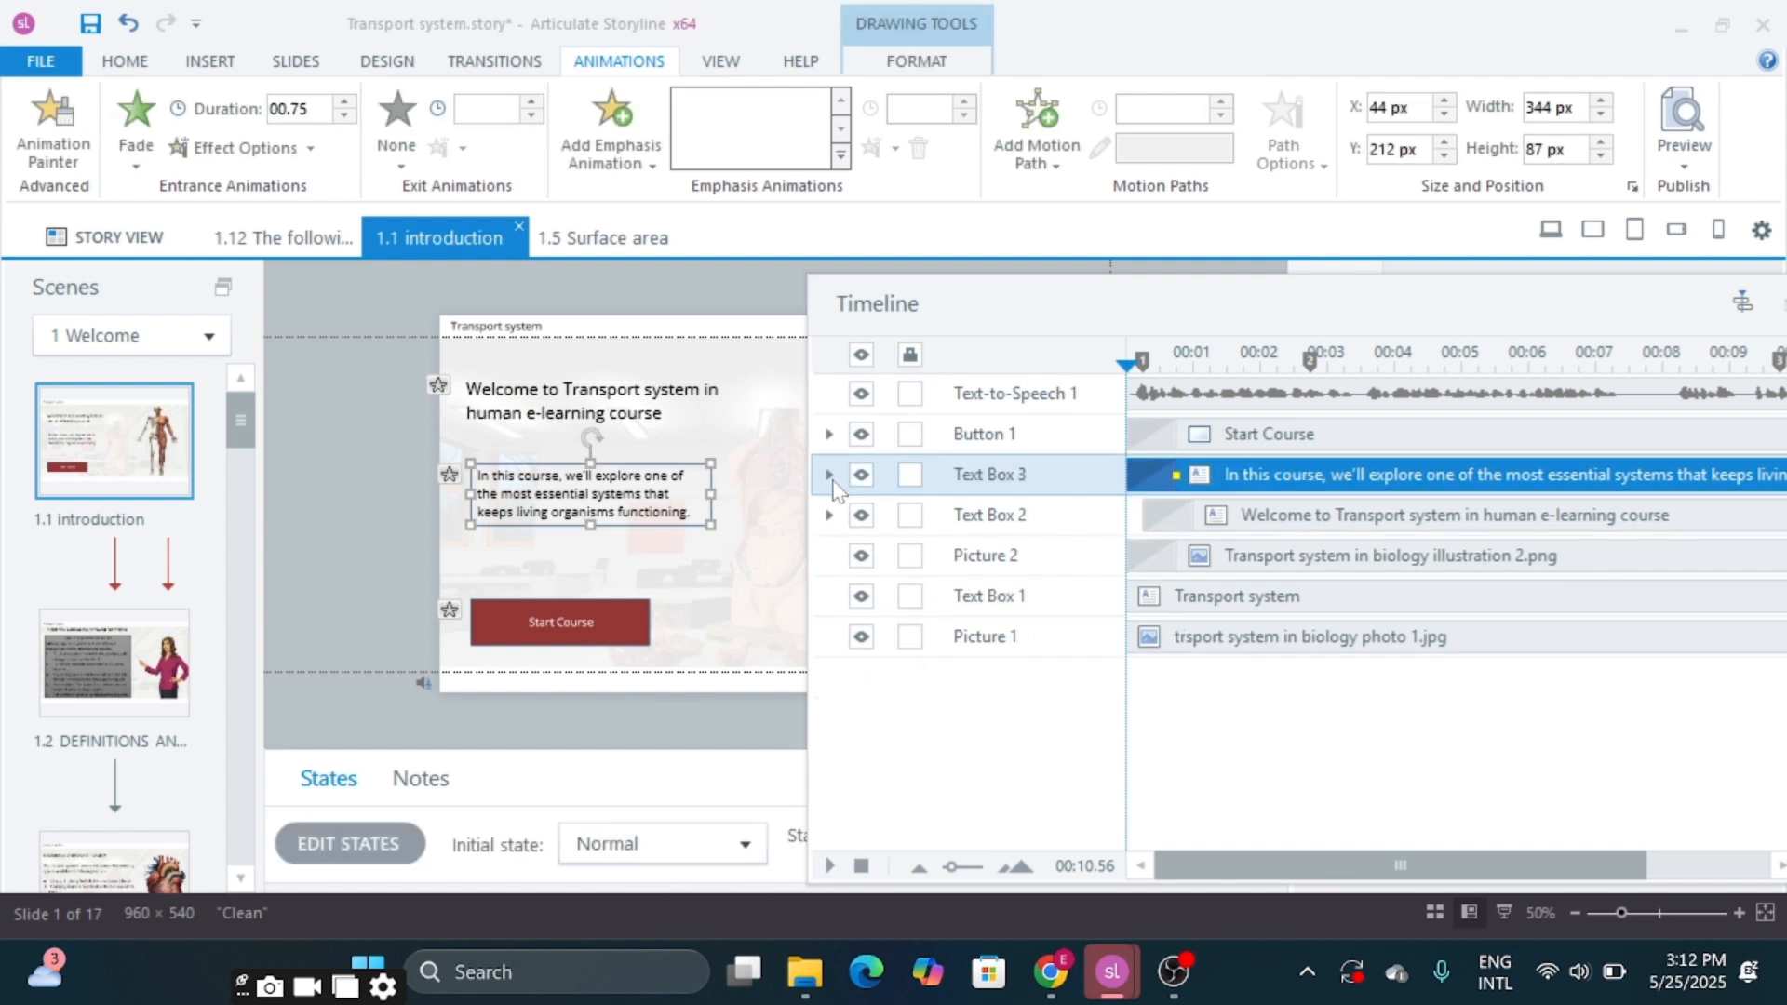
Align the course description text box, beginning "In this course", to Cue Point 2 on the timeline
right_click(1303, 476)
mouse_move(1498, 791)
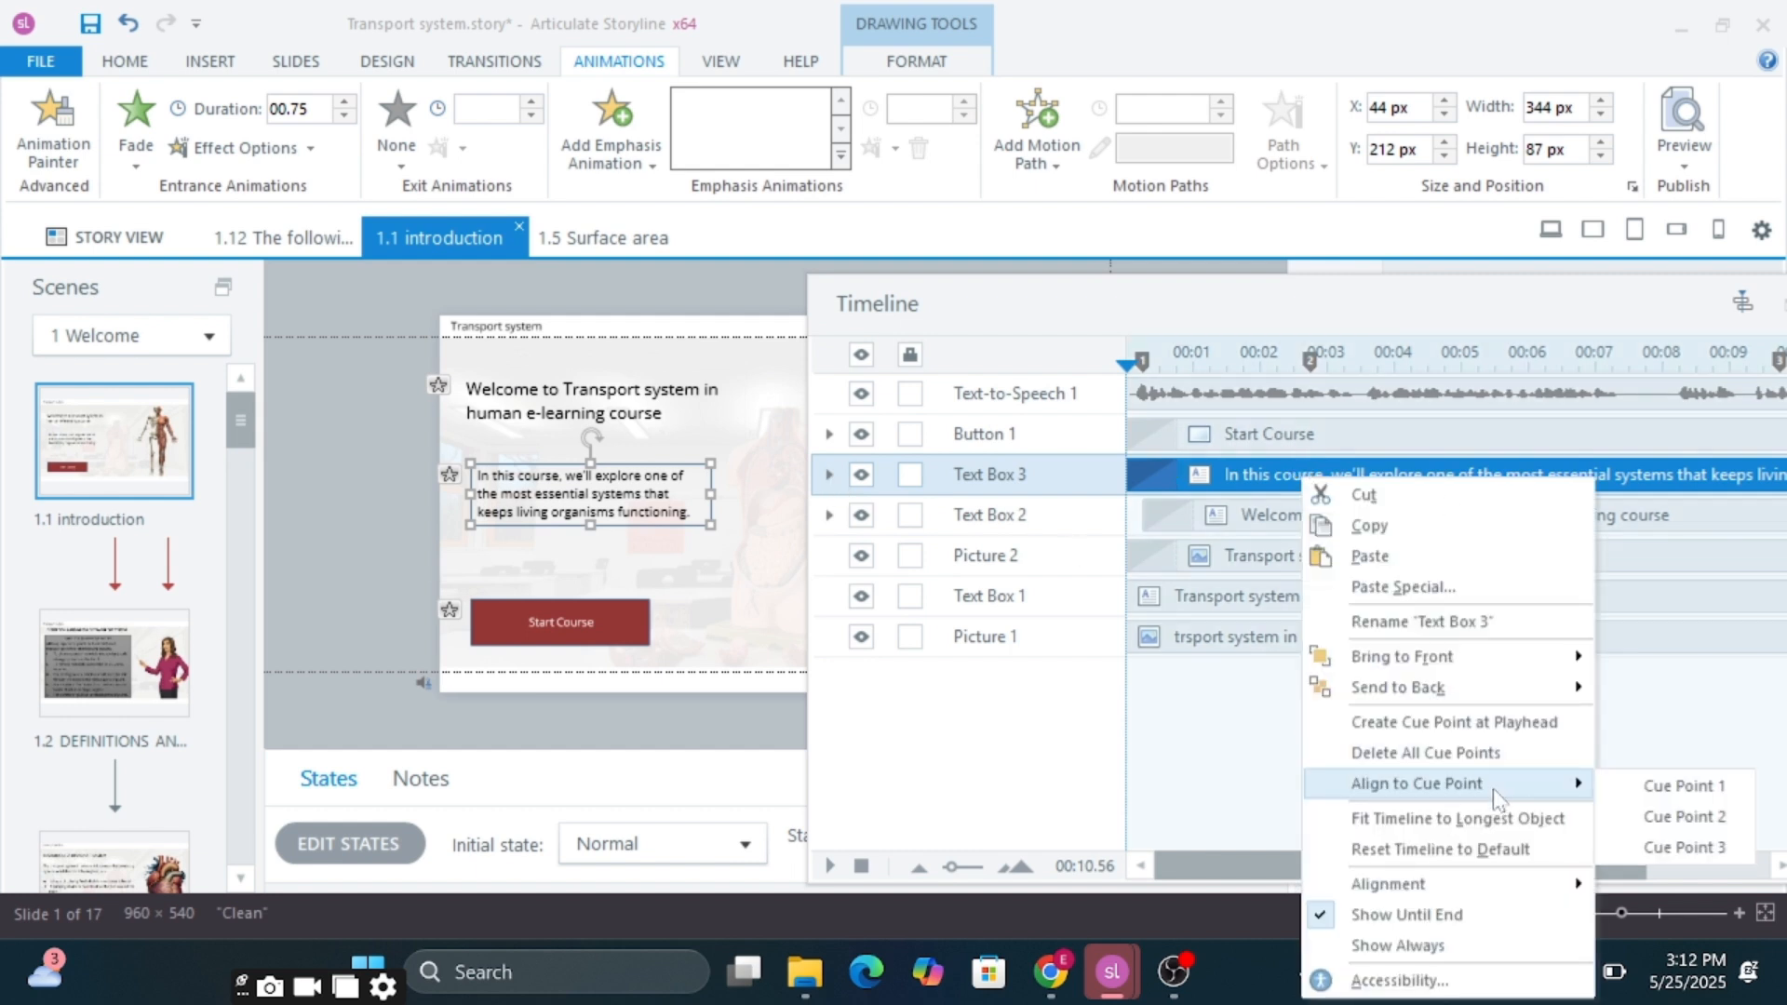
click(1680, 816)
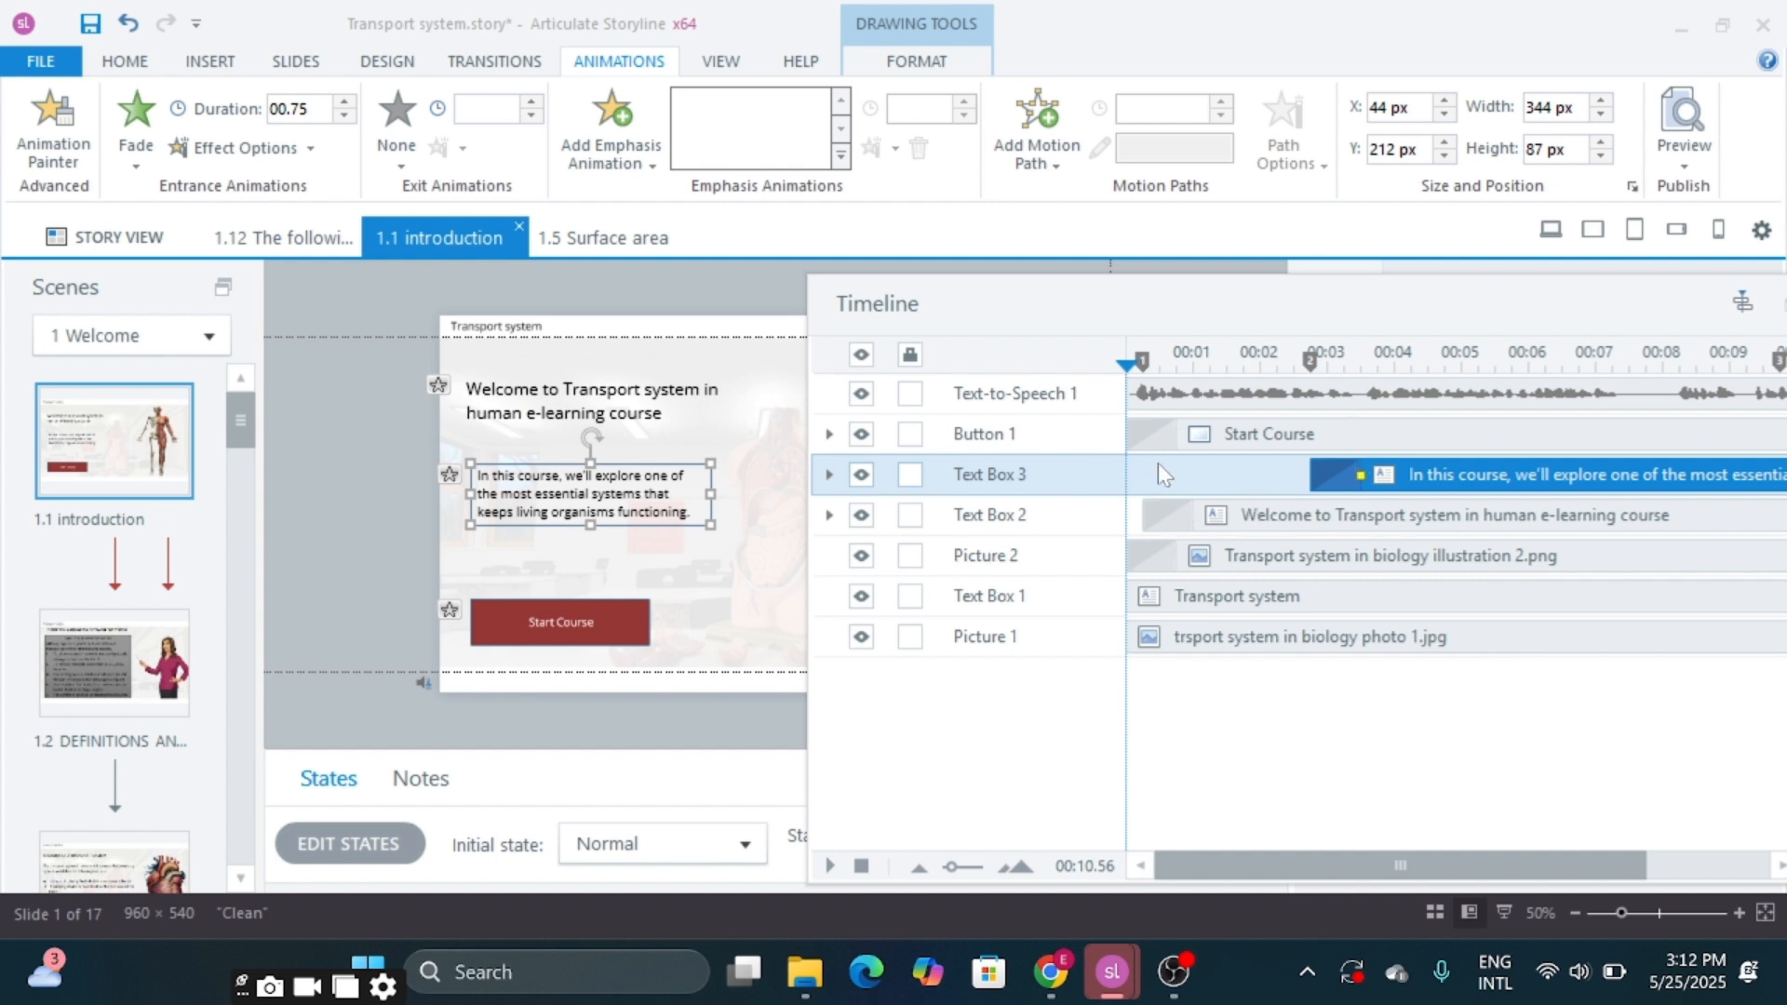
Align the Start Course button to Cue Point 3 on the timeline
click(1256, 427)
right_click(1234, 437)
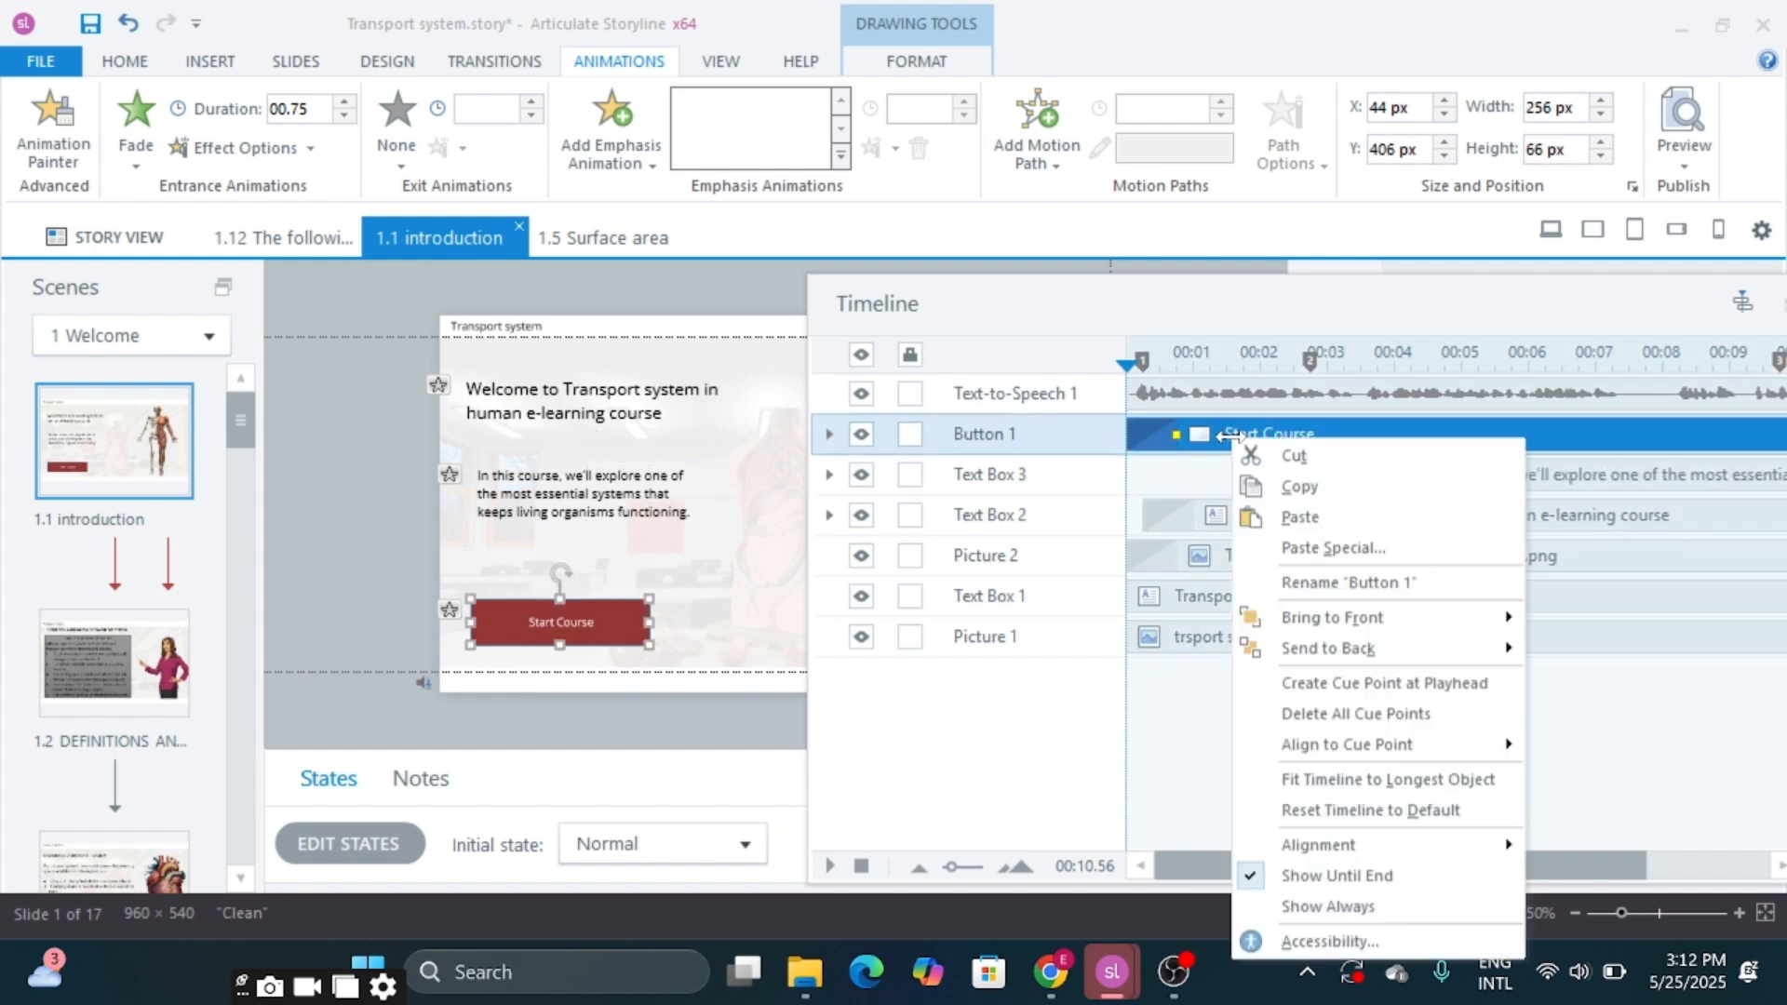
mouse_move(1415, 749)
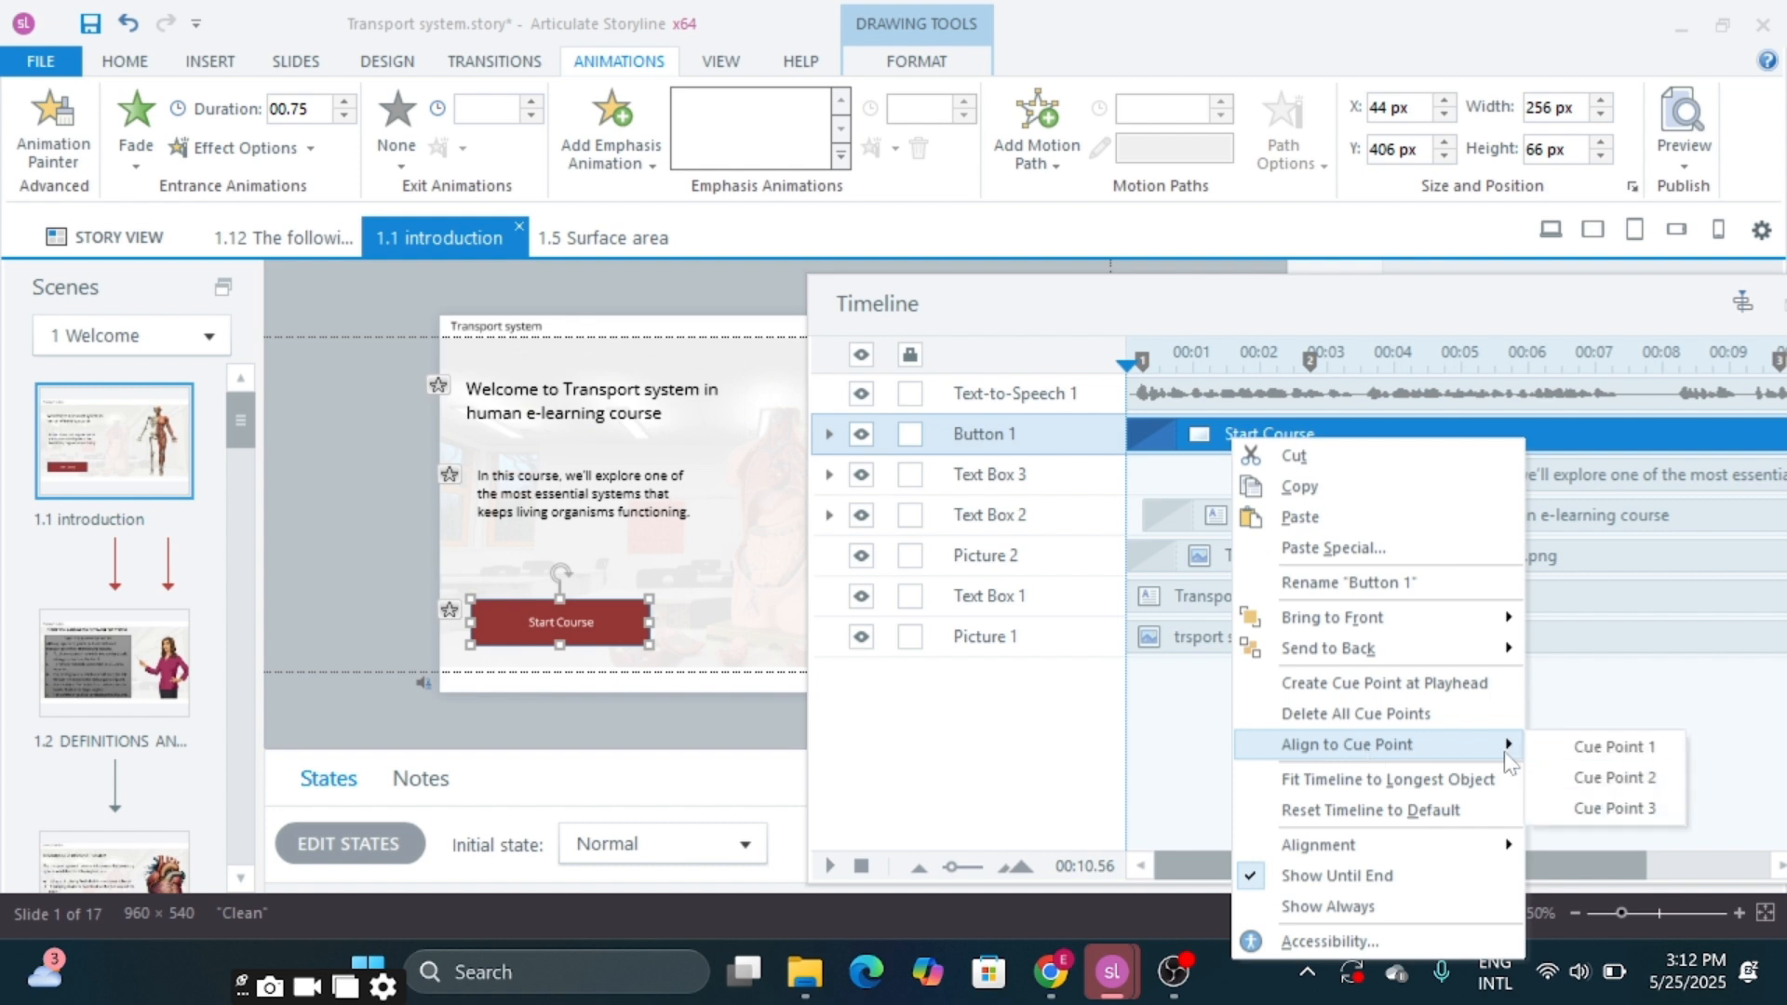
click(1606, 808)
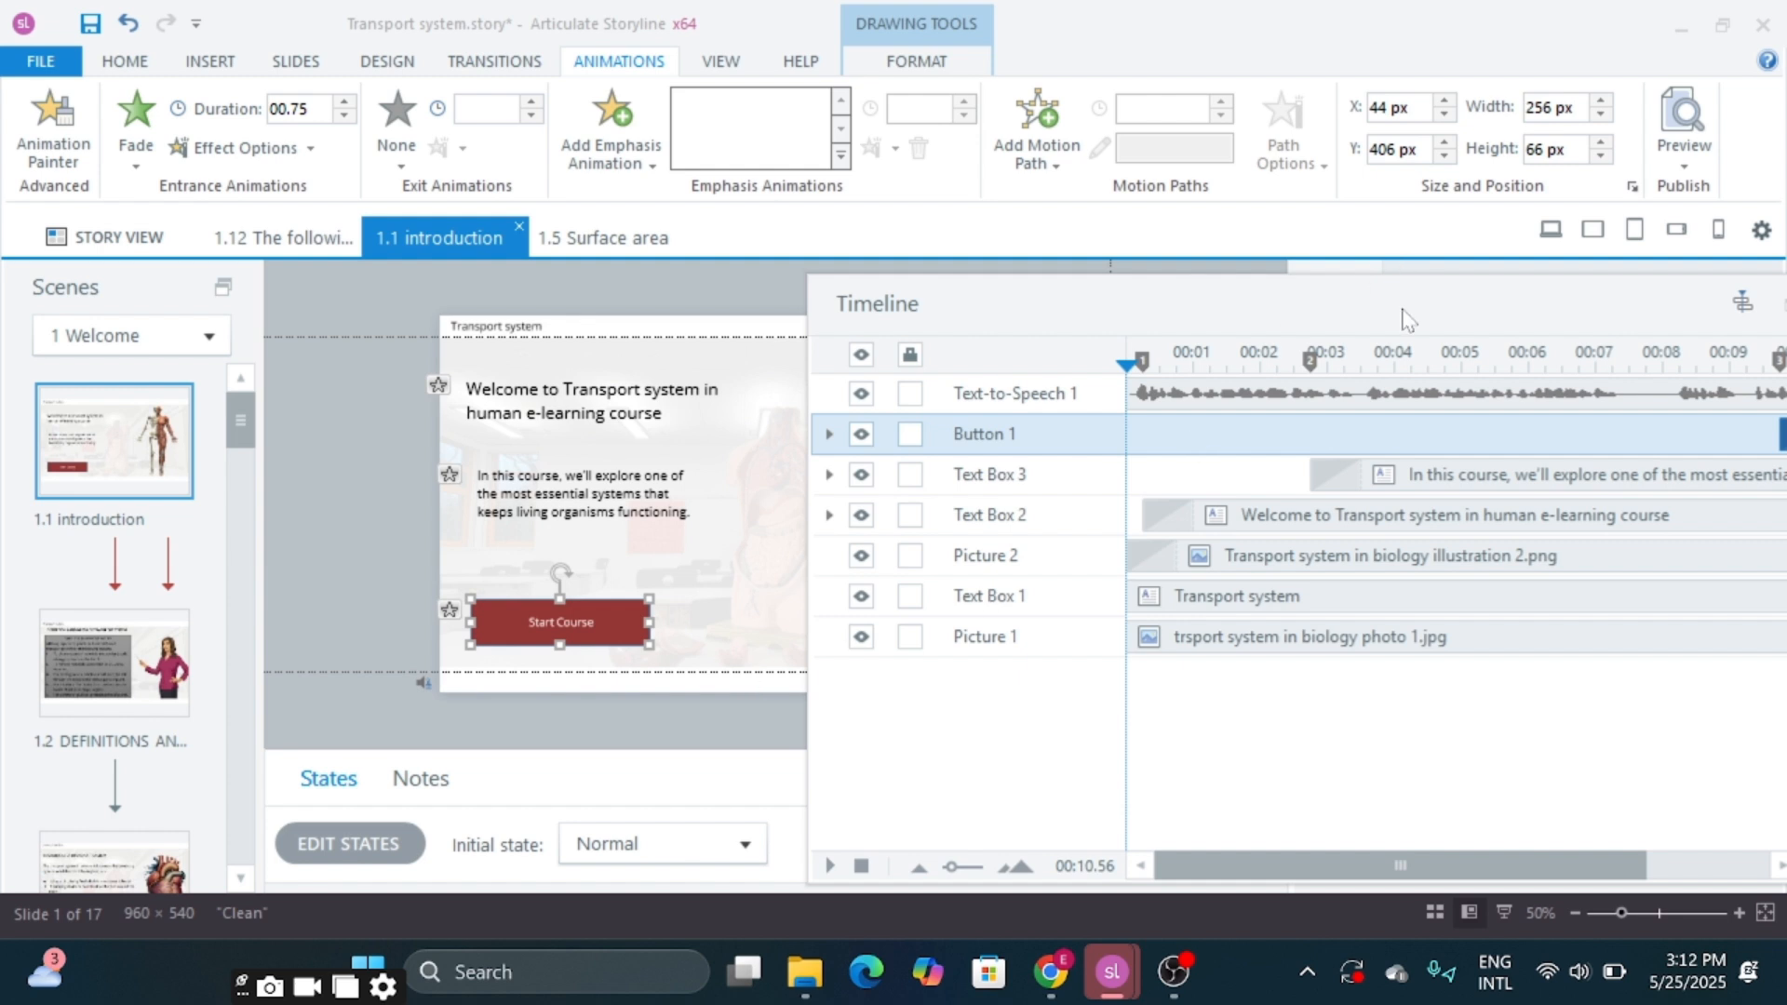
Align the human anatomy picture to Cue Point 1 and dock the timeline again
drag(1408, 319, 996, 321)
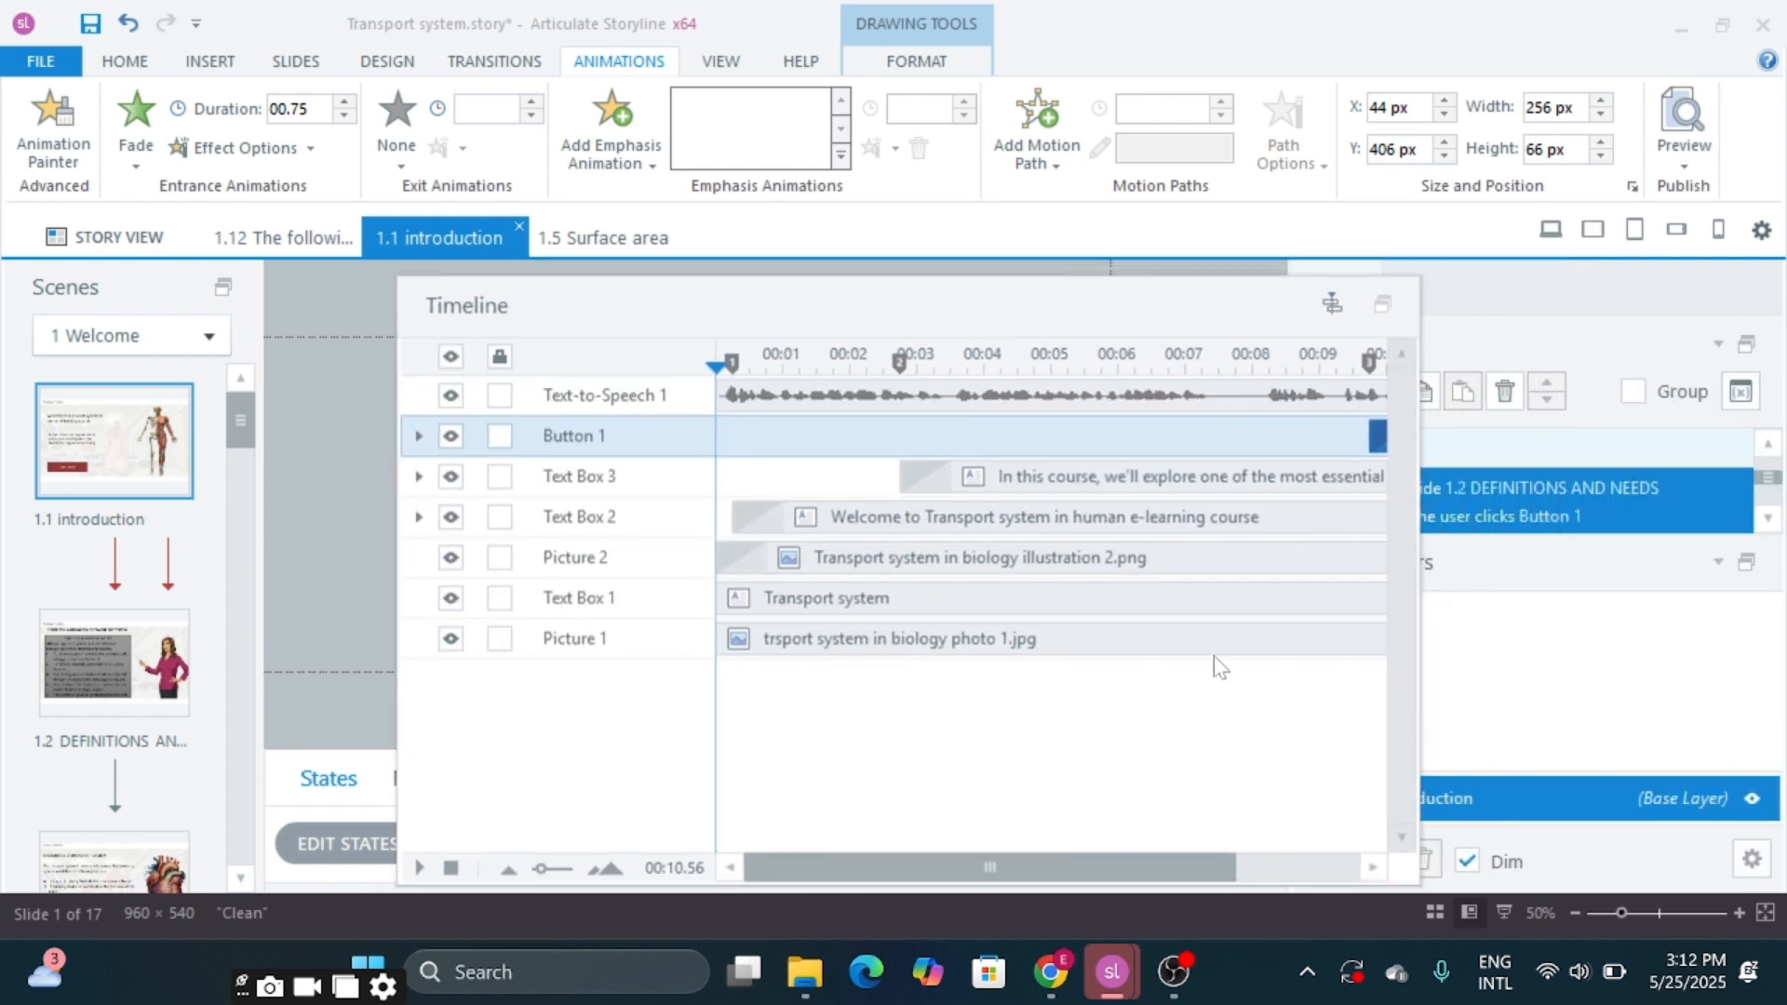
click(1275, 866)
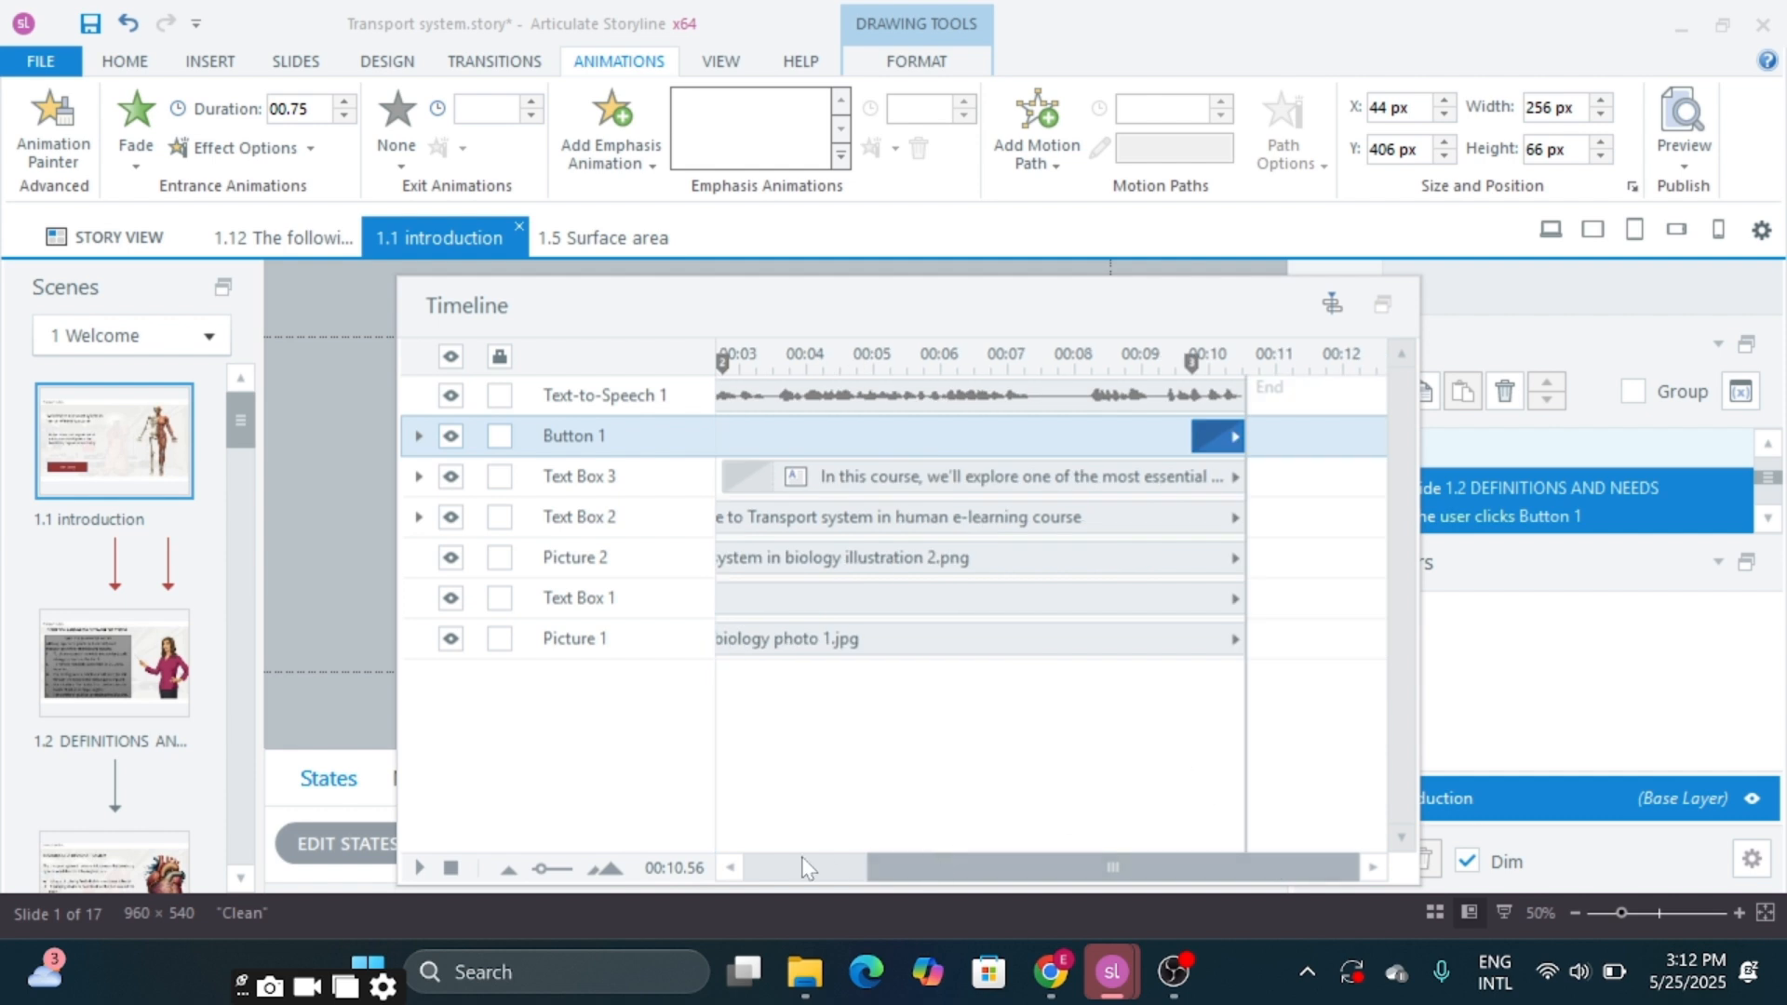
click(770, 864)
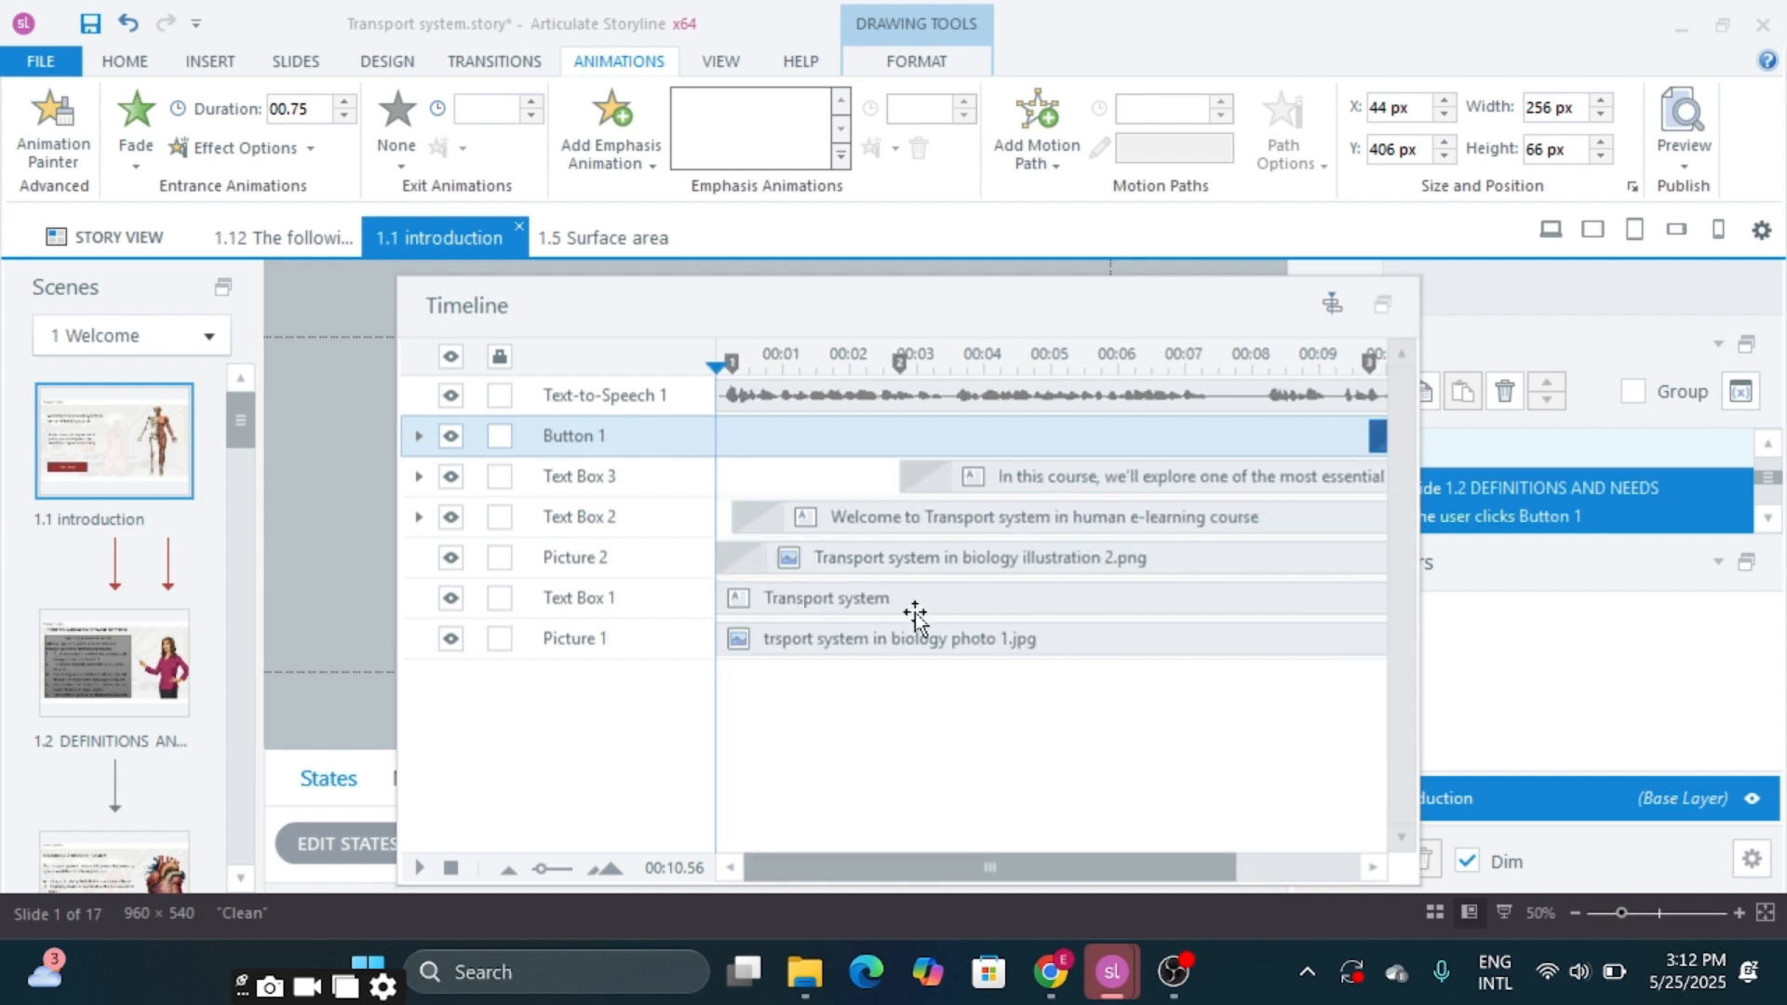
click(993, 557)
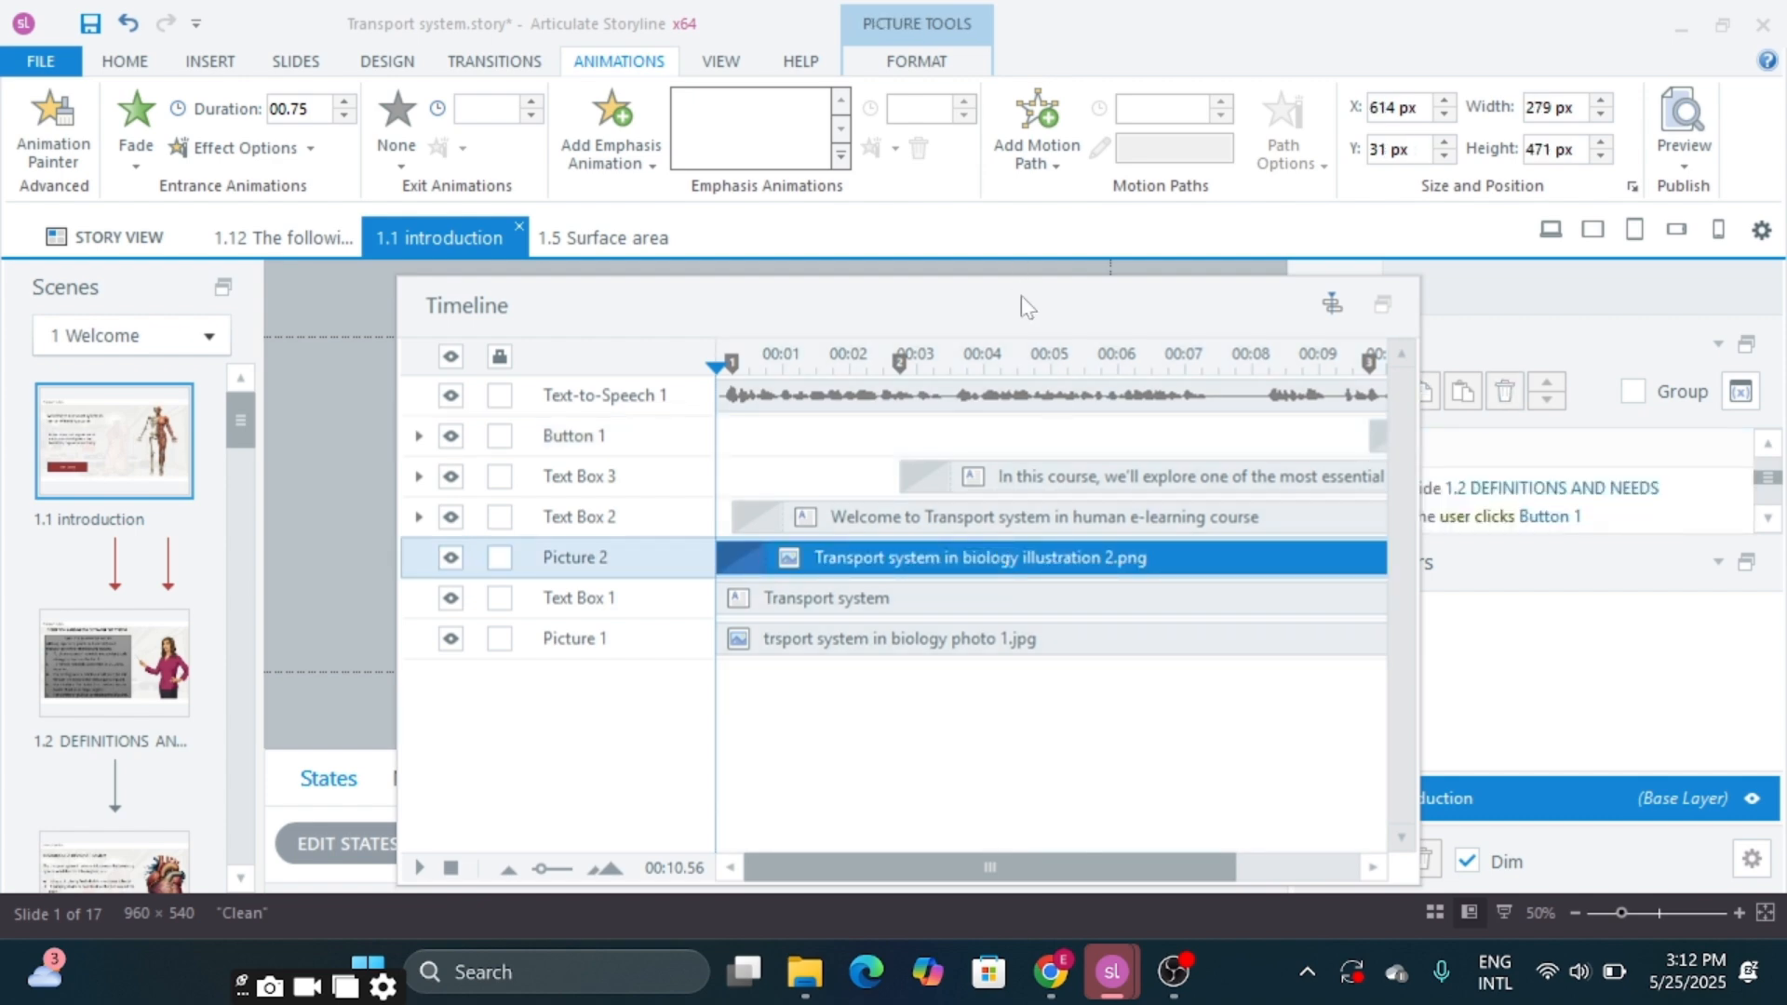
drag(1020, 294, 976, 274)
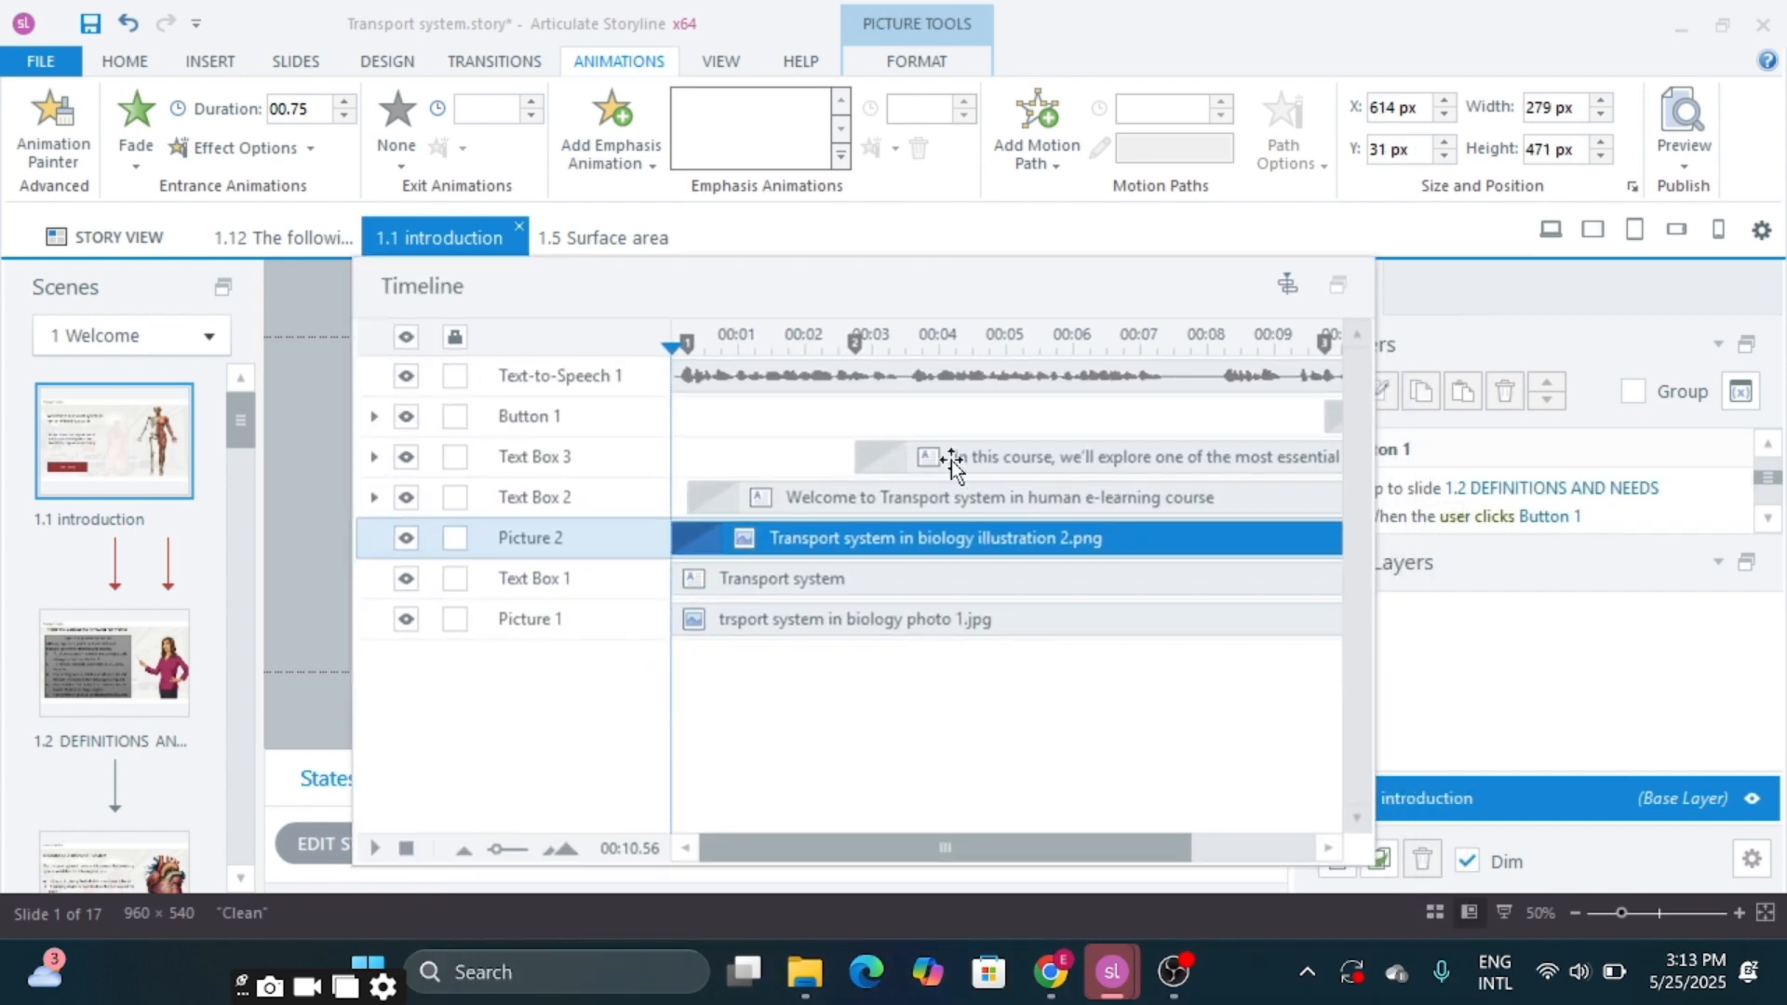
right_click(885, 543)
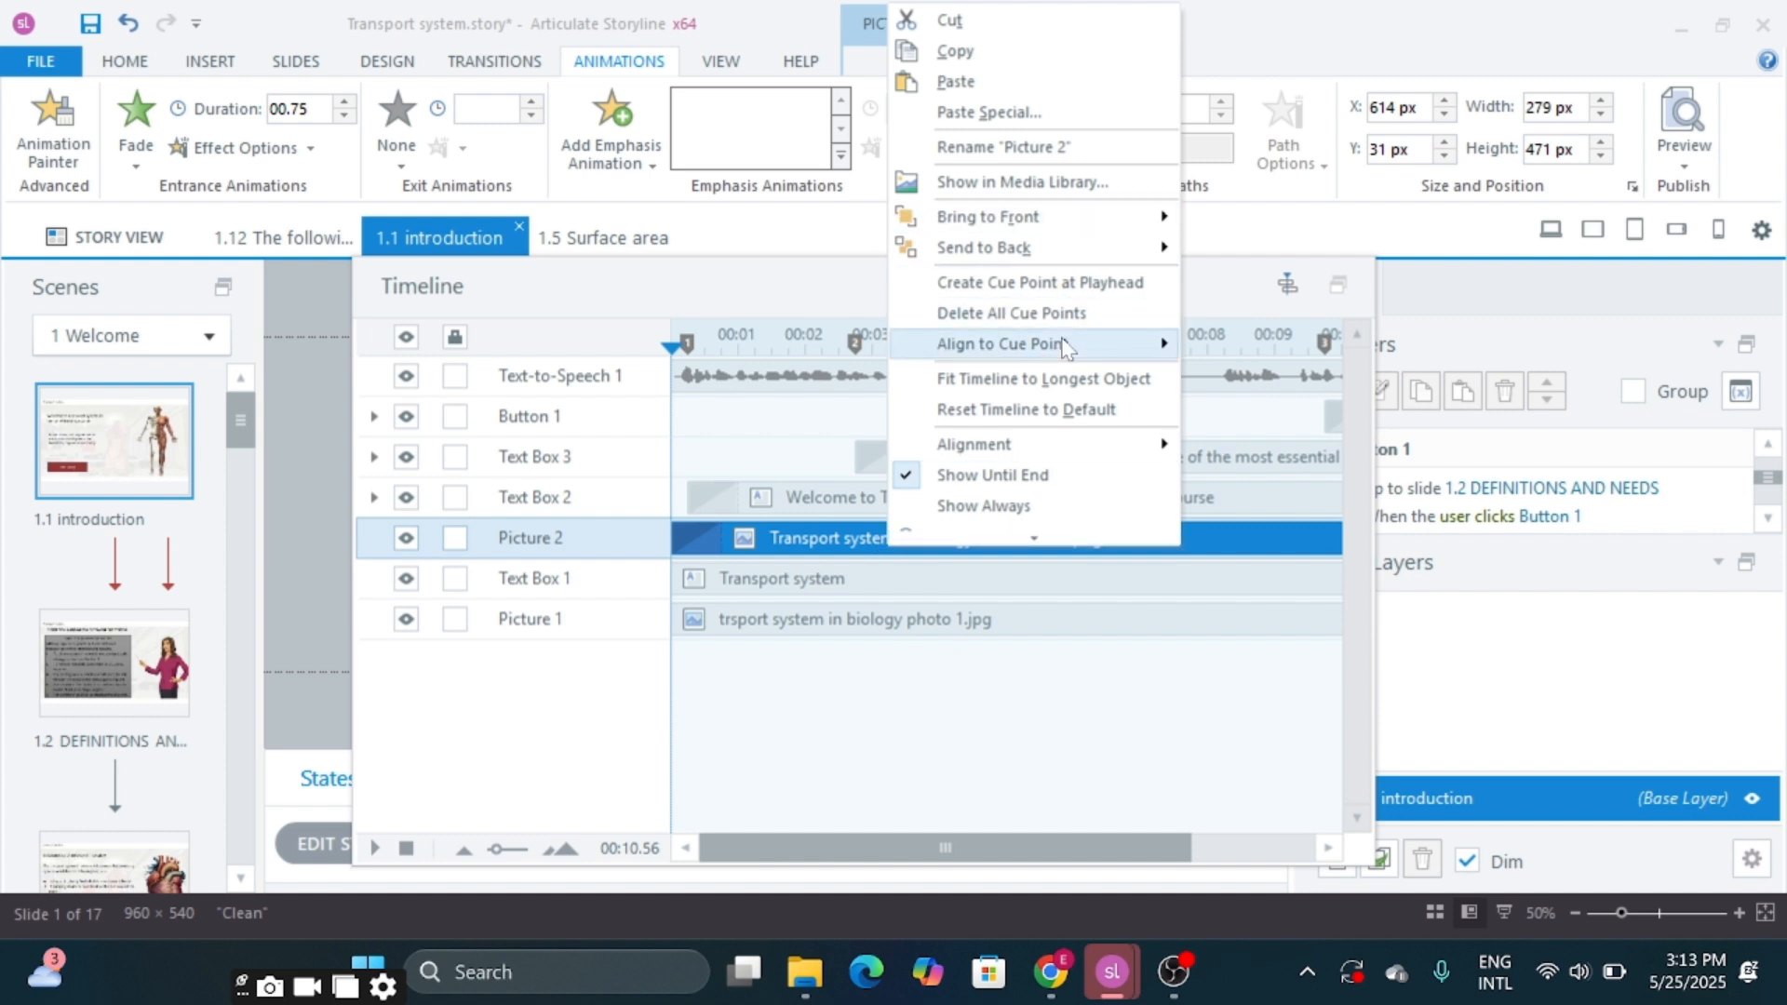
mouse_move(1064, 346)
click(1268, 346)
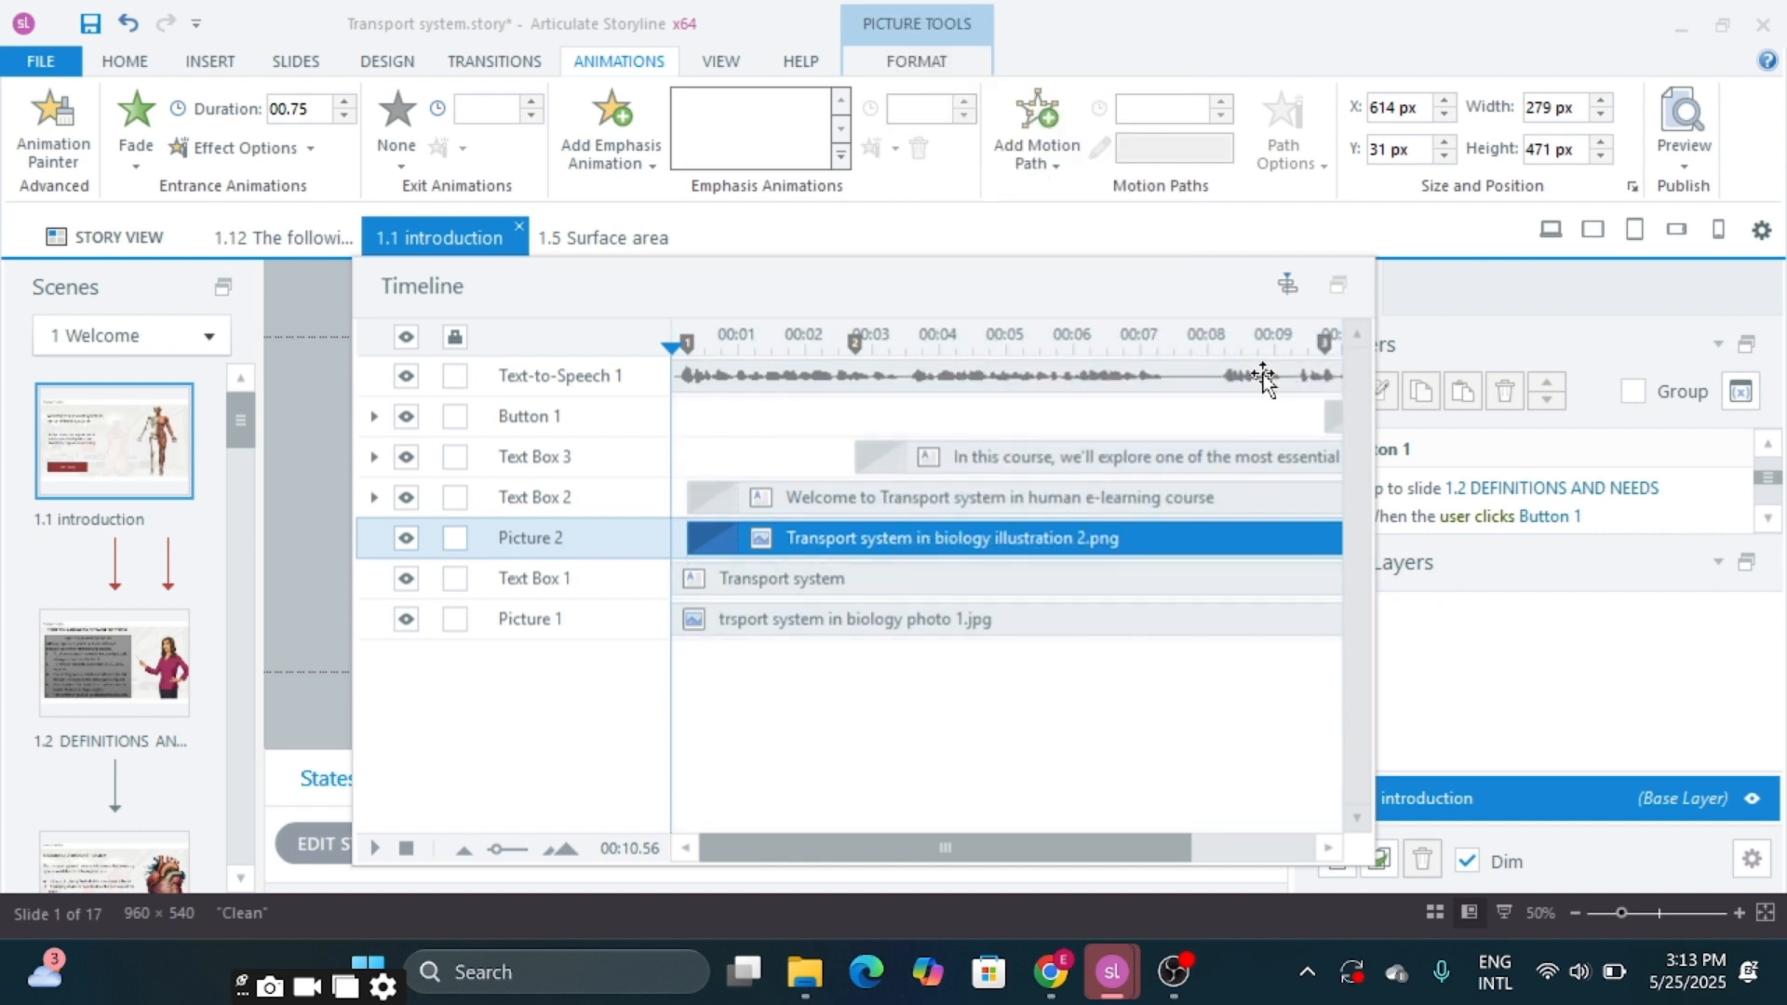
click(1338, 284)
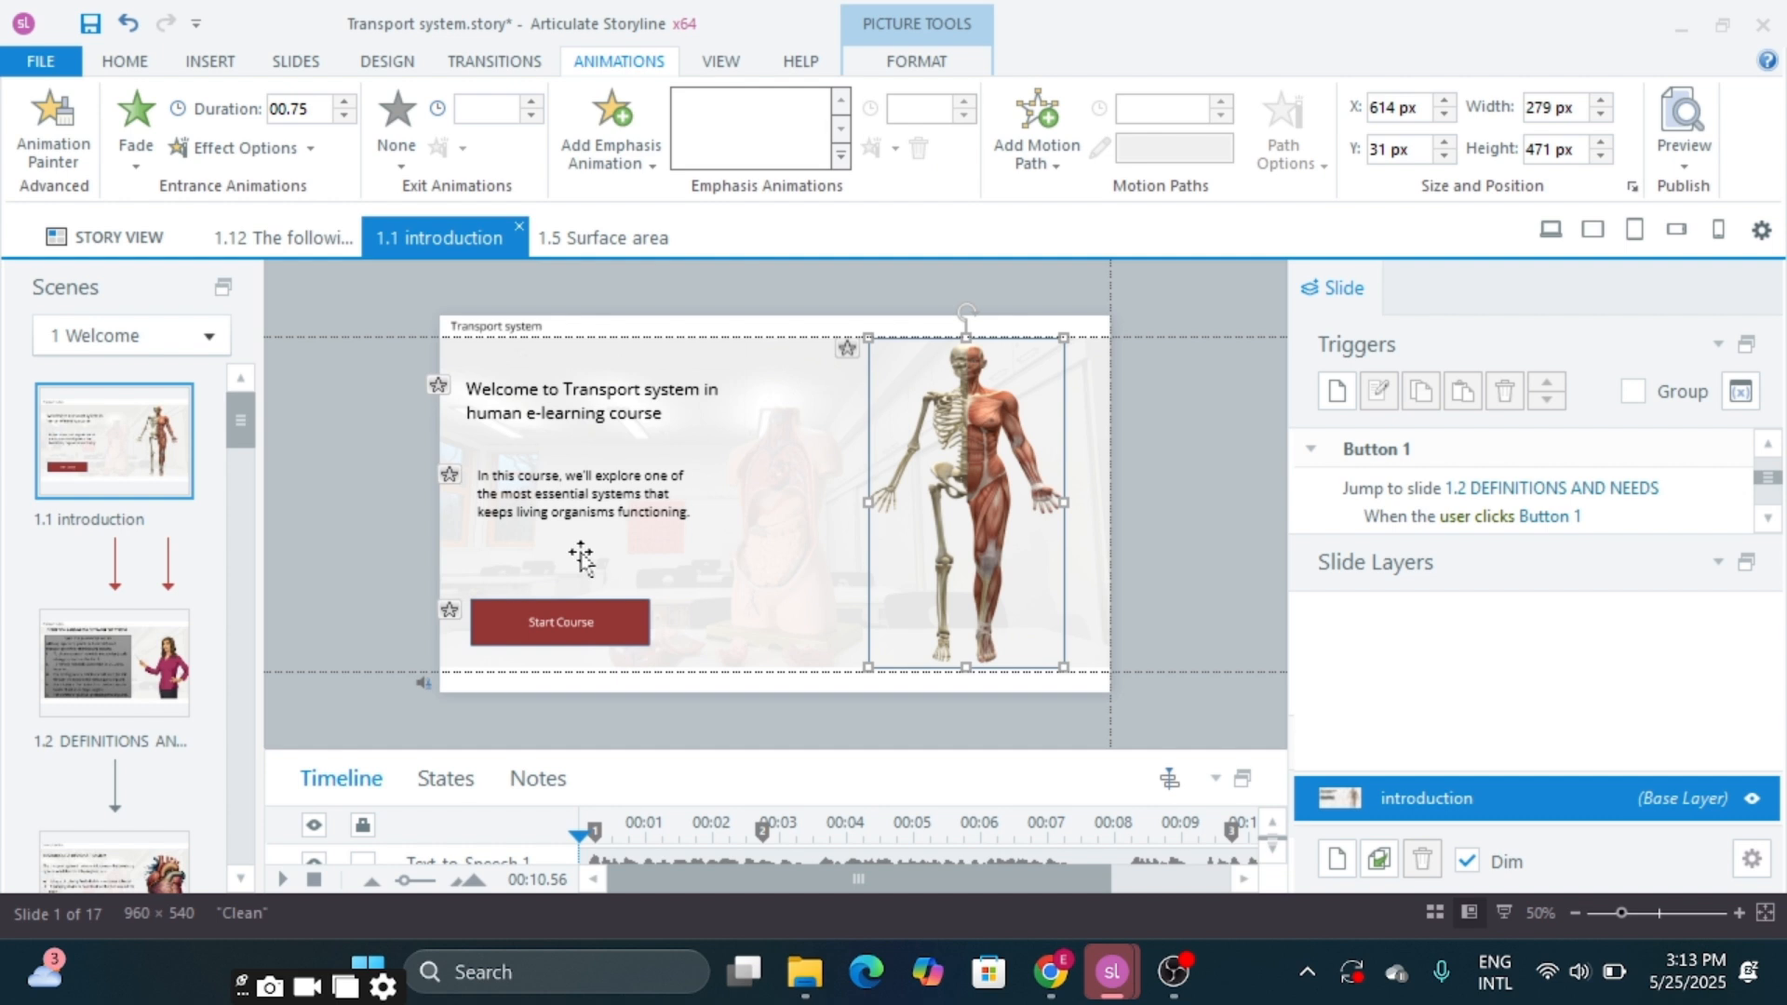
Preview only the introduction slide to check the animations against the narration, and close the preview
click(400, 541)
click(1682, 158)
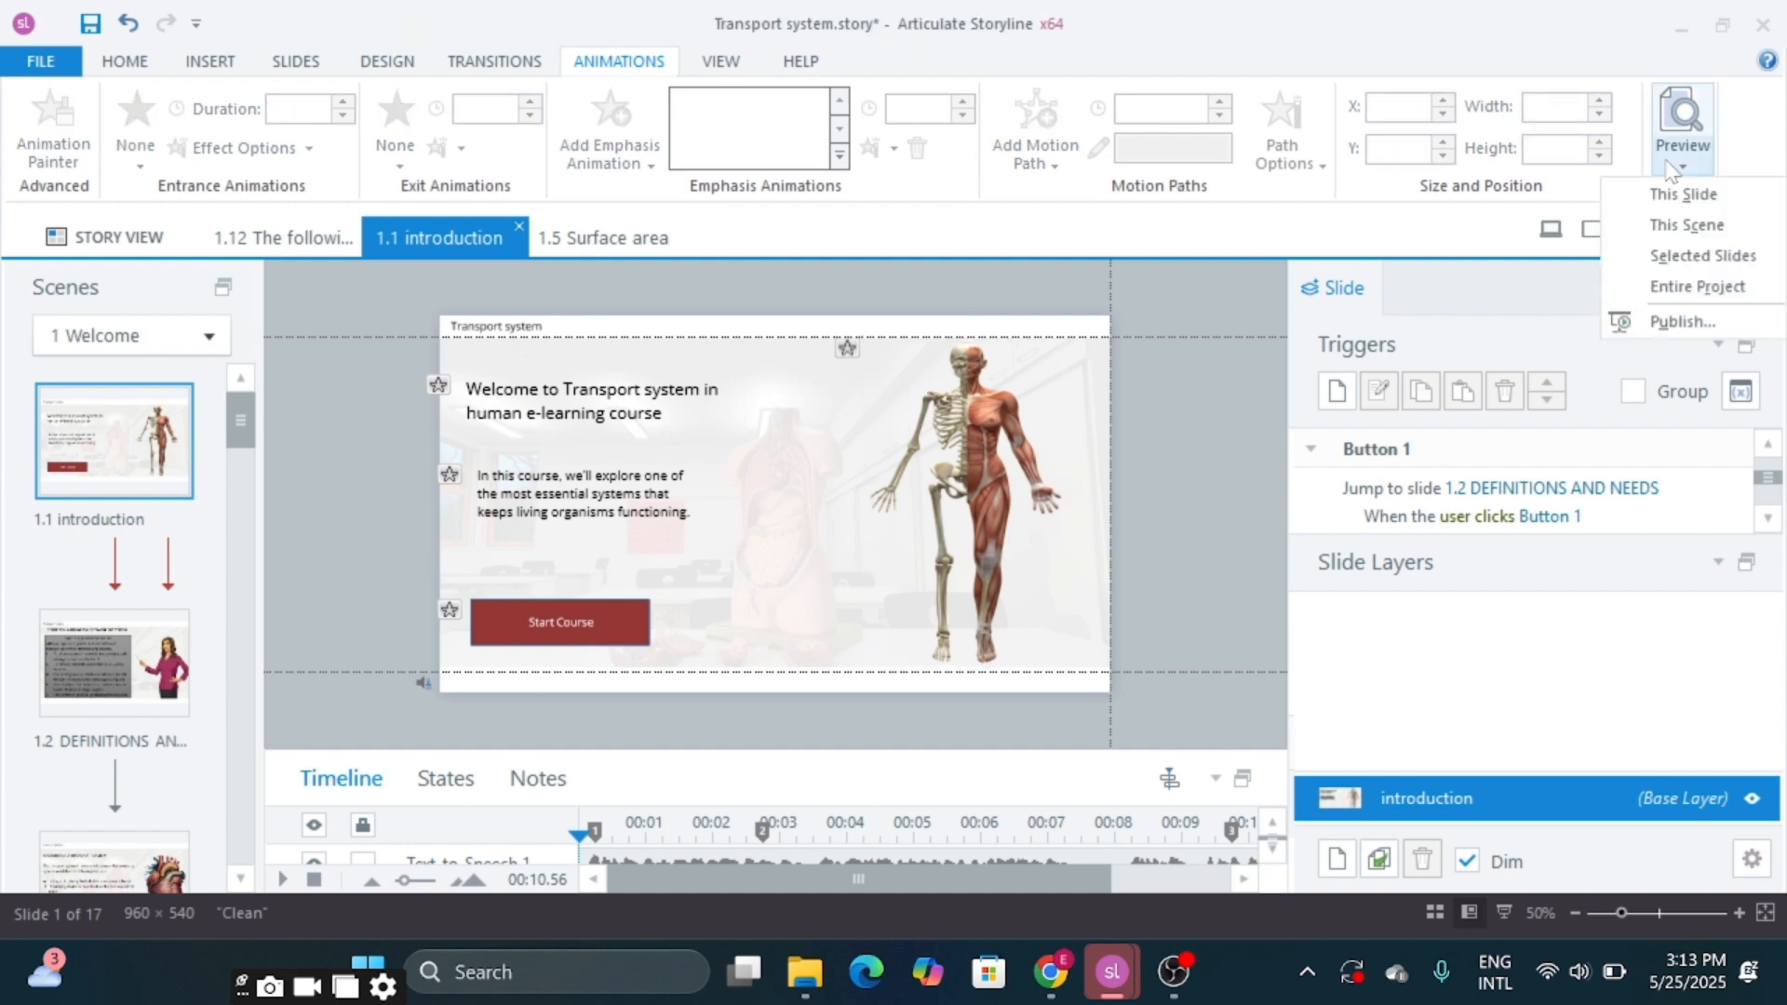
click(1684, 197)
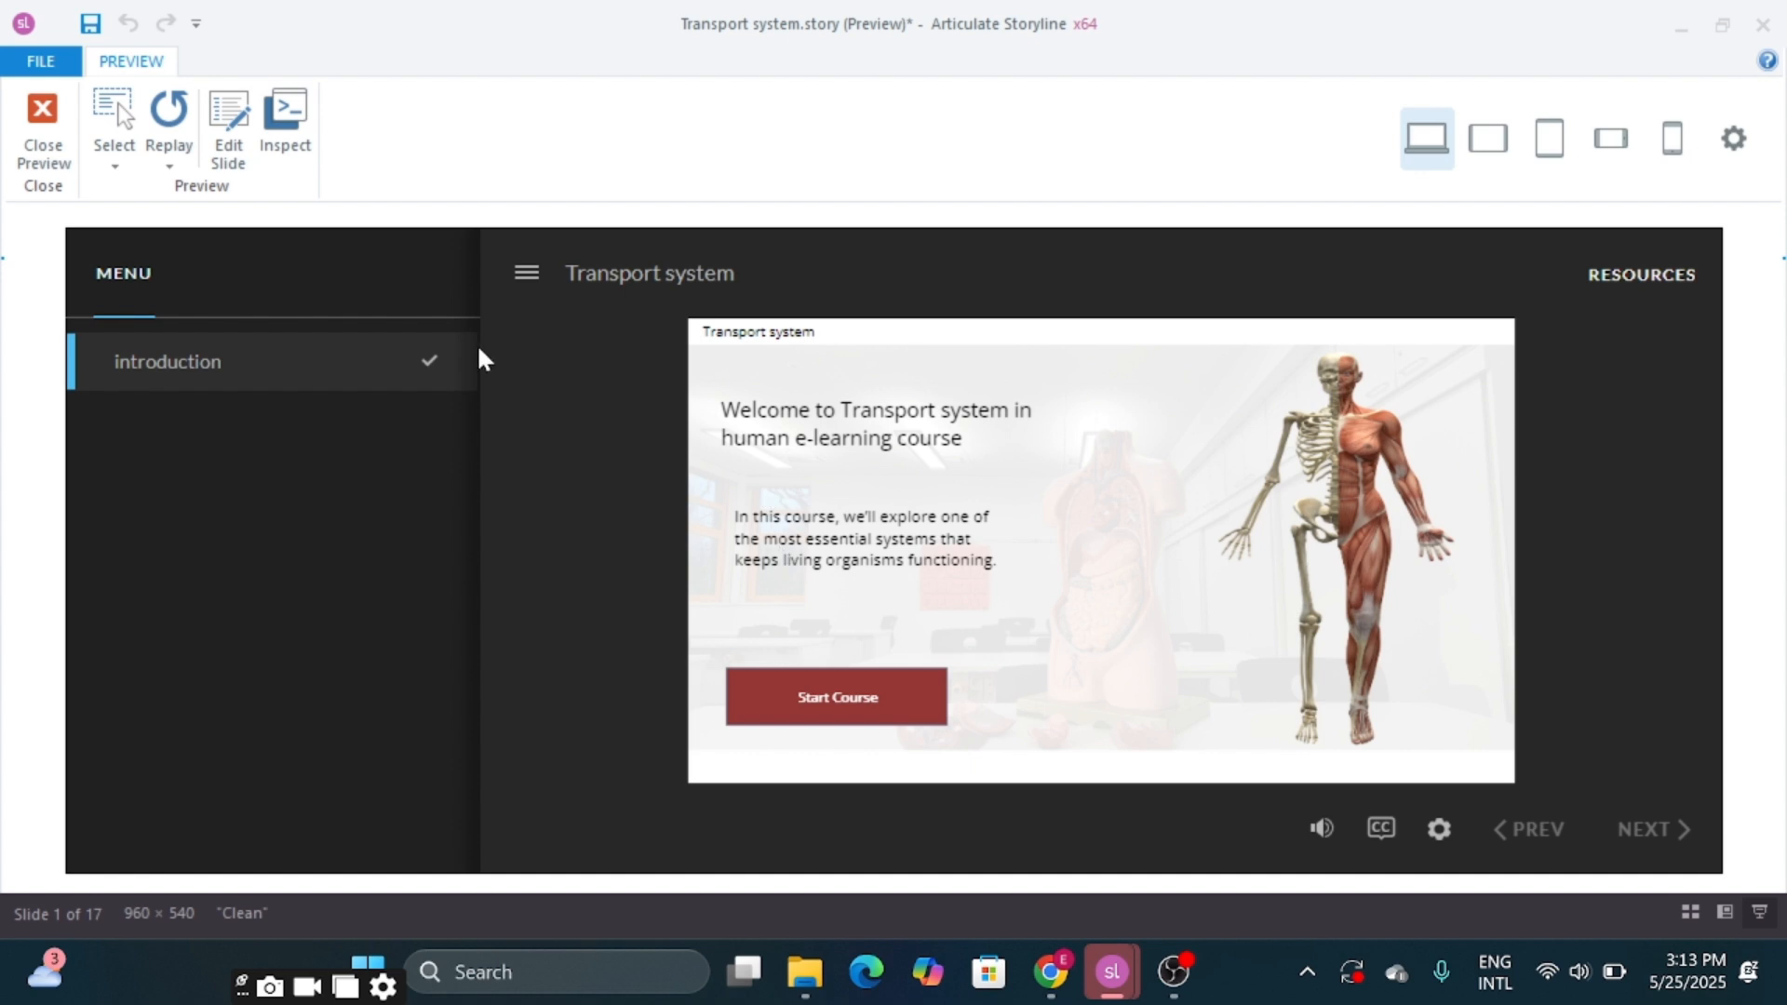
click(43, 135)
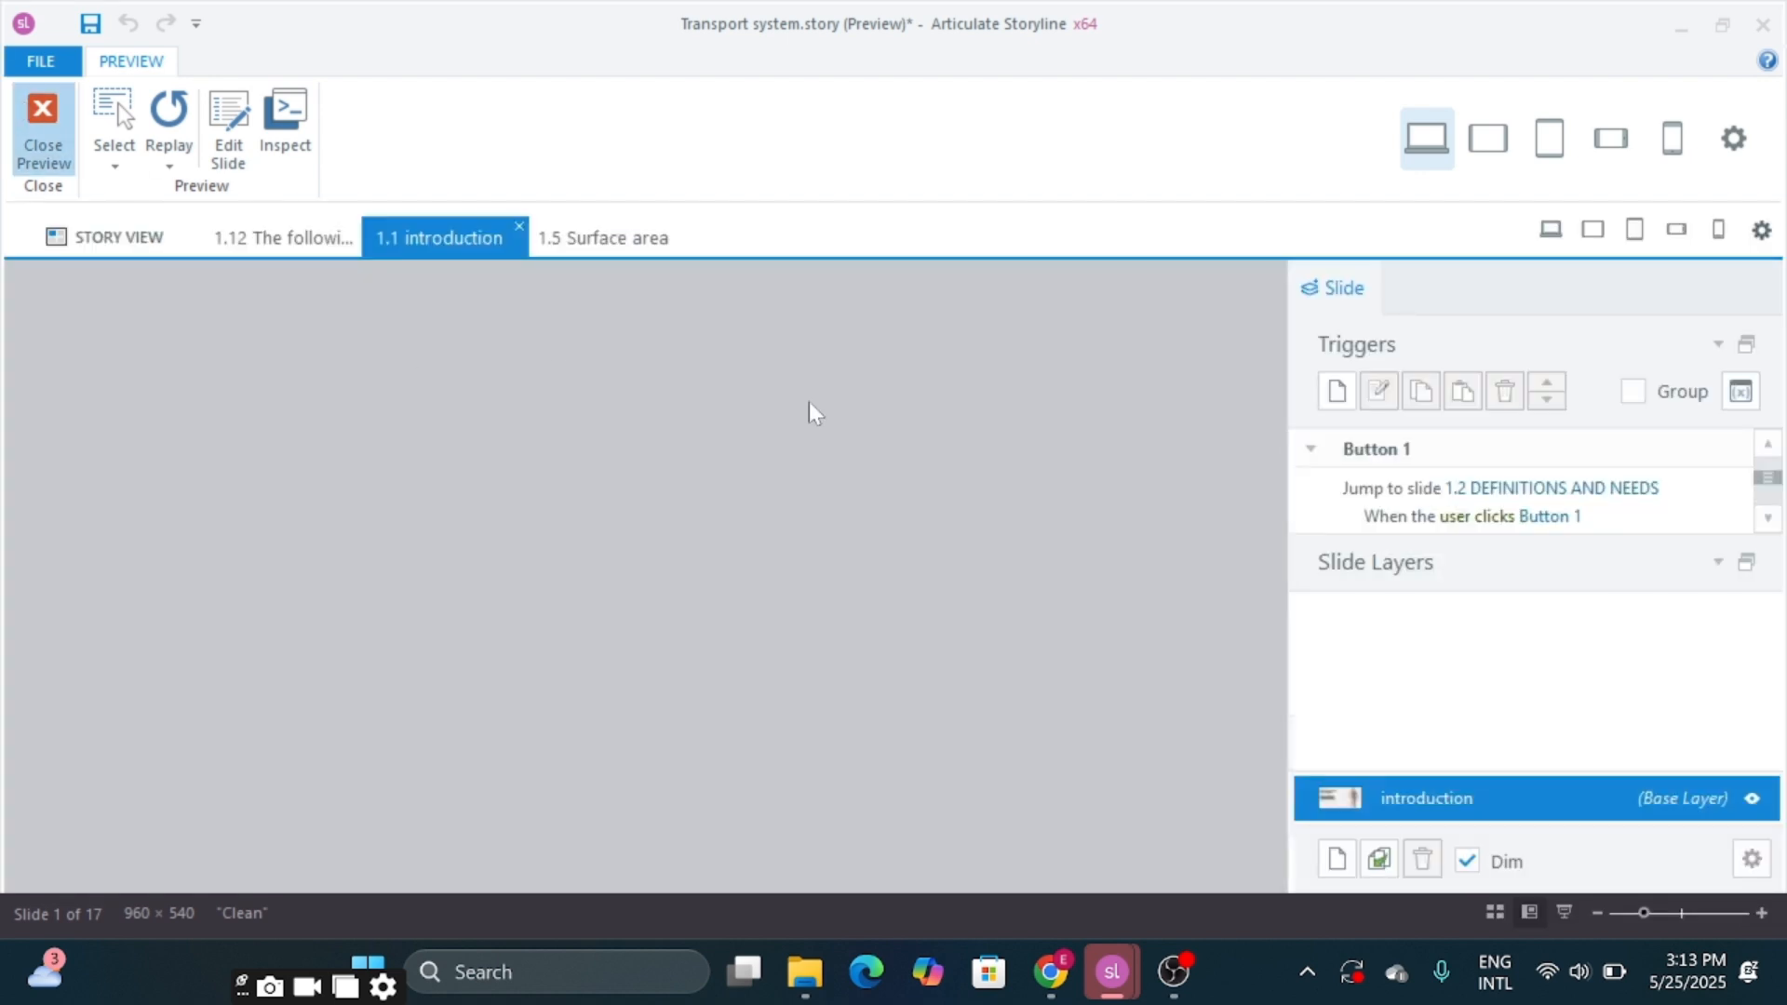